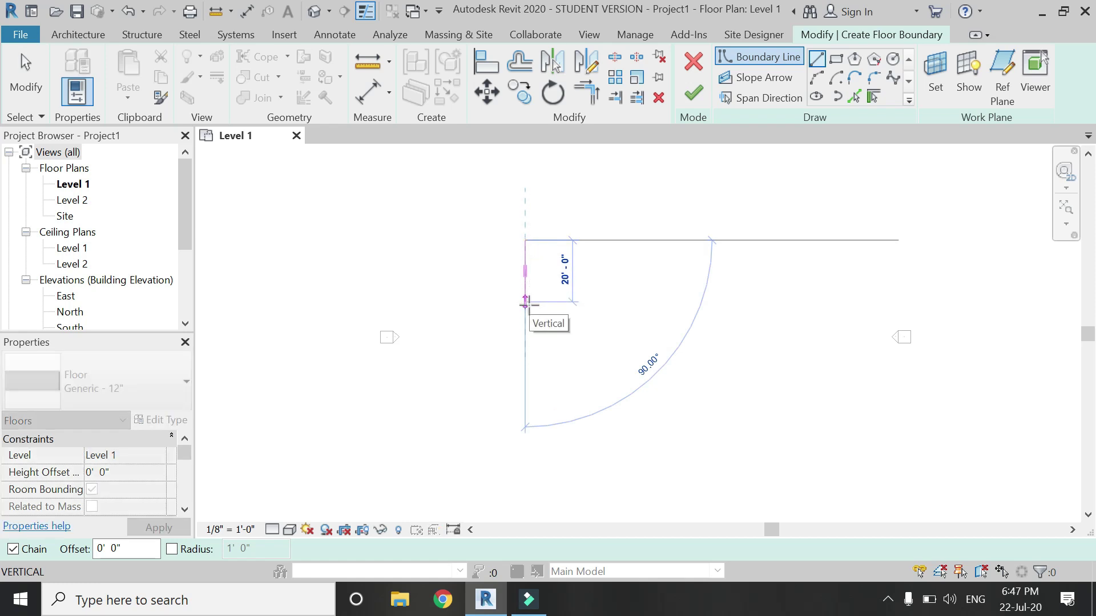
# Sketch an L-shaped floor boundary, 40' high, 24' wide along its base and 12' wide along its top, and finish the floor
pyautogui.click(525, 314)
pyautogui.click(488, 314)
pyautogui.click(488, 363)
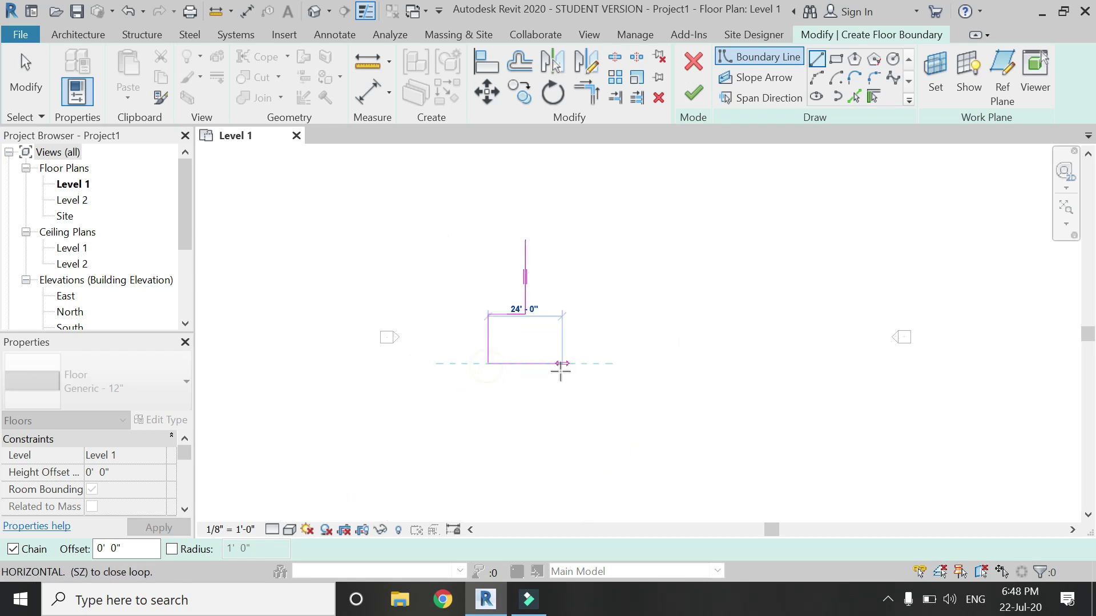
pyautogui.click(562, 364)
pyautogui.click(562, 240)
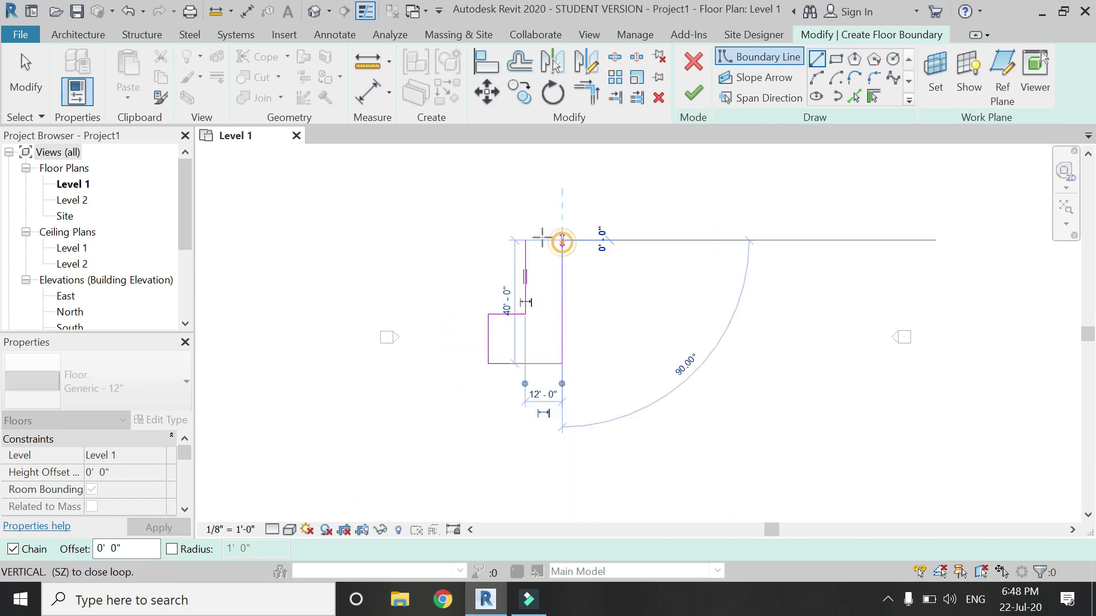
pyautogui.click(525, 240)
pyautogui.press('Escape')
pyautogui.press('Escape')
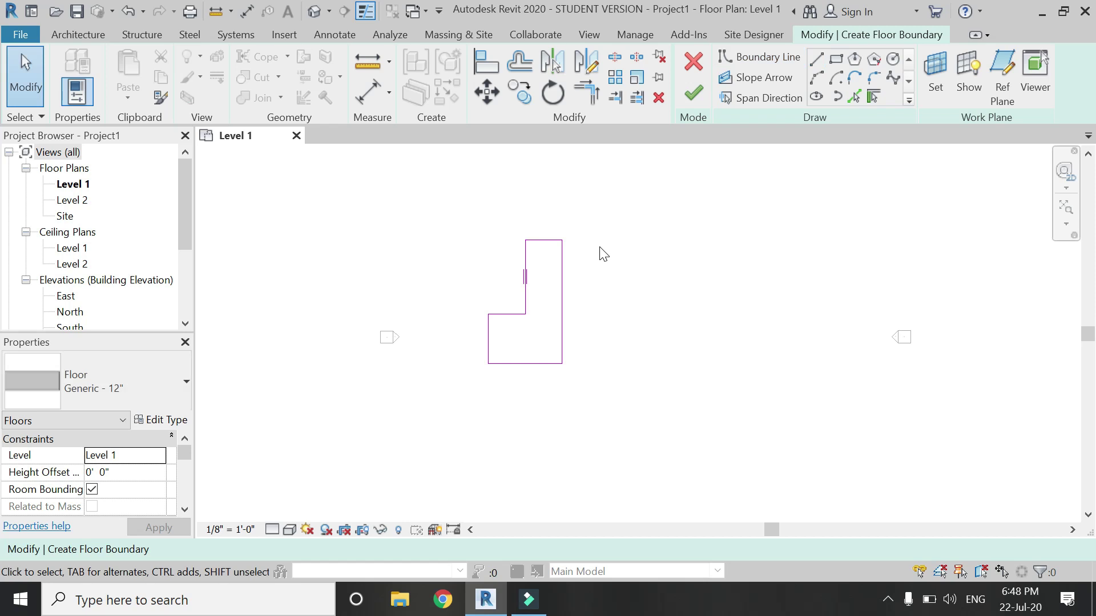
pyautogui.click(696, 93)
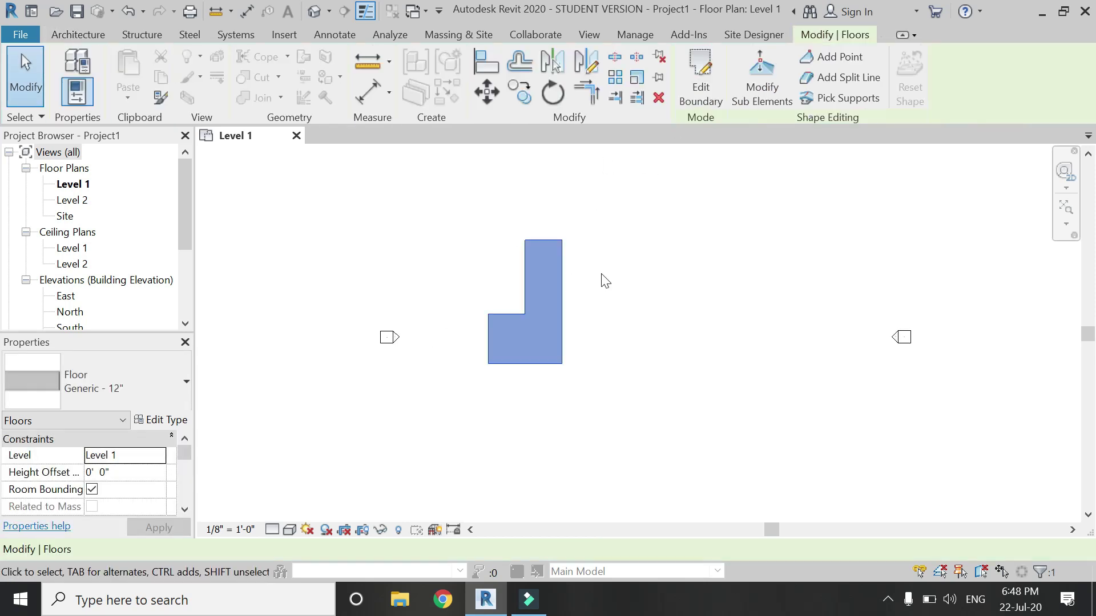
# Copy the L-shaped floor horizontally about 52' to the right of the original
pyautogui.press('c')
pyautogui.press('o')
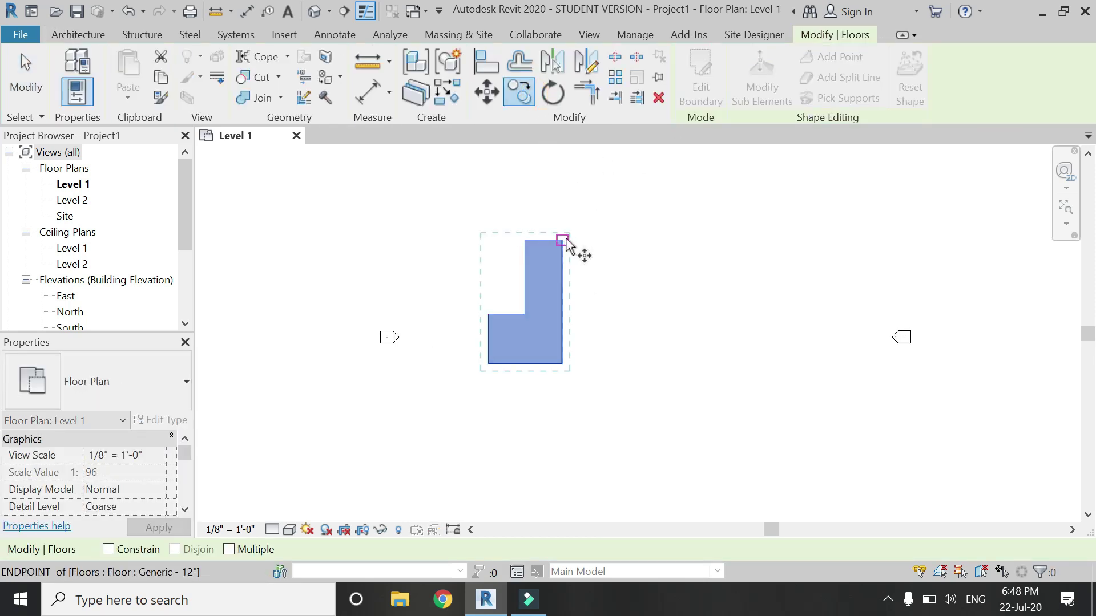
pyautogui.click(563, 241)
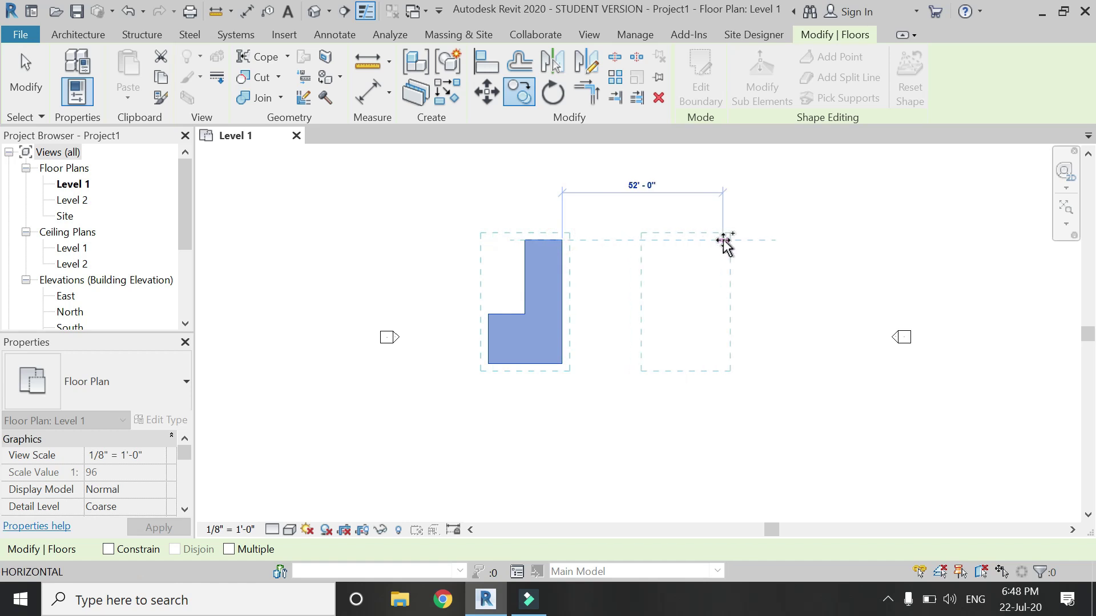
pyautogui.click(722, 240)
pyautogui.press('Escape')
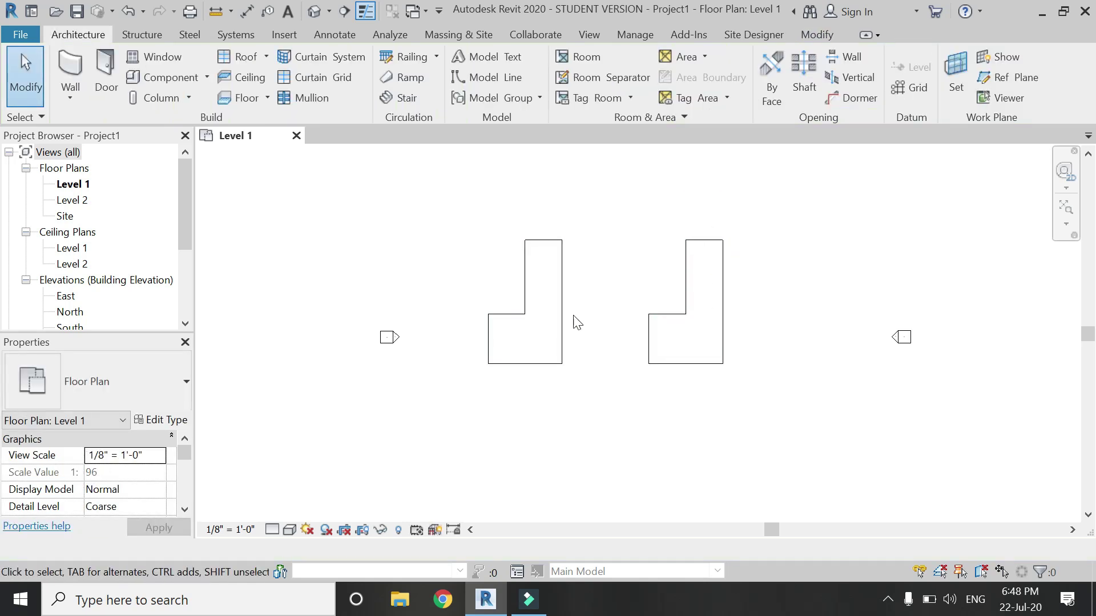
pyautogui.scroll(1, 645, 260)
pyautogui.scroll(1, 646, 263)
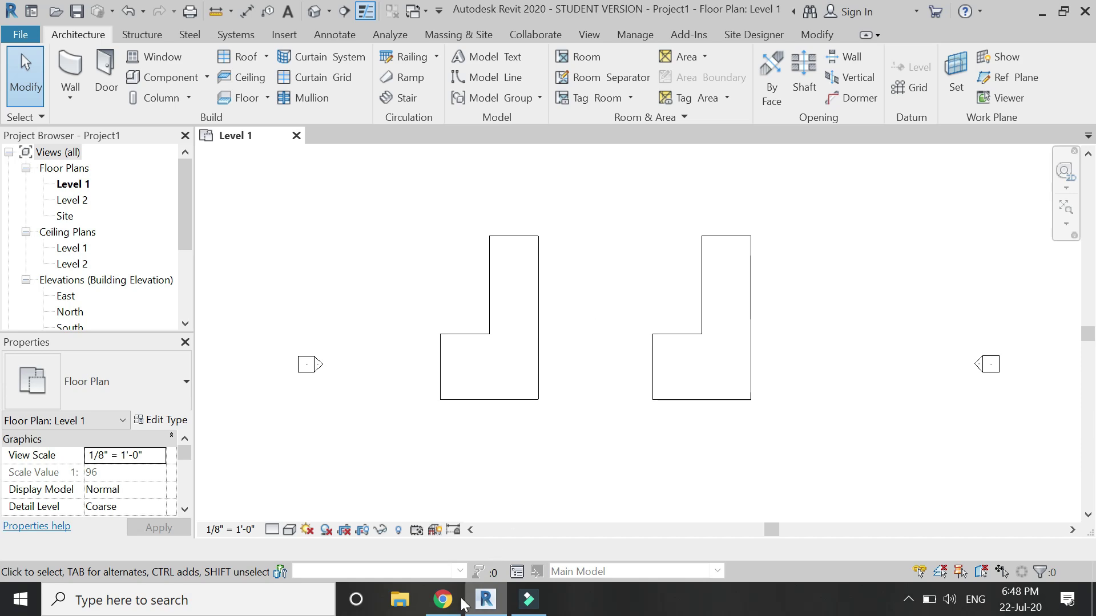
# Switch to Chrome and look over the SketchUp Texture Club home page
pyautogui.click(443, 599)
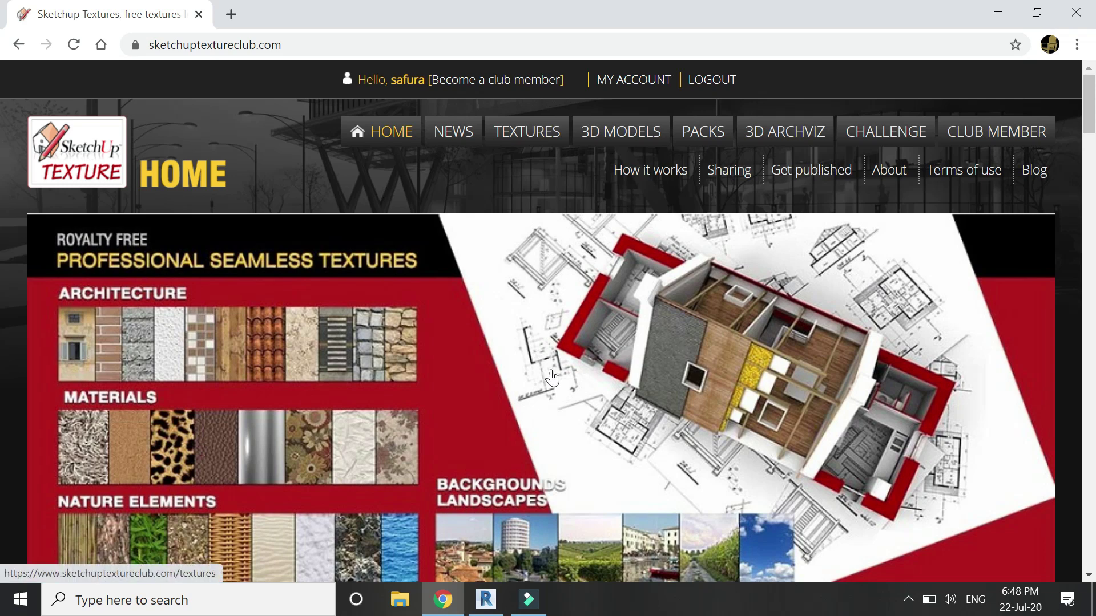
pyautogui.scroll(-9, 550, 378)
pyautogui.scroll(9, 550, 380)
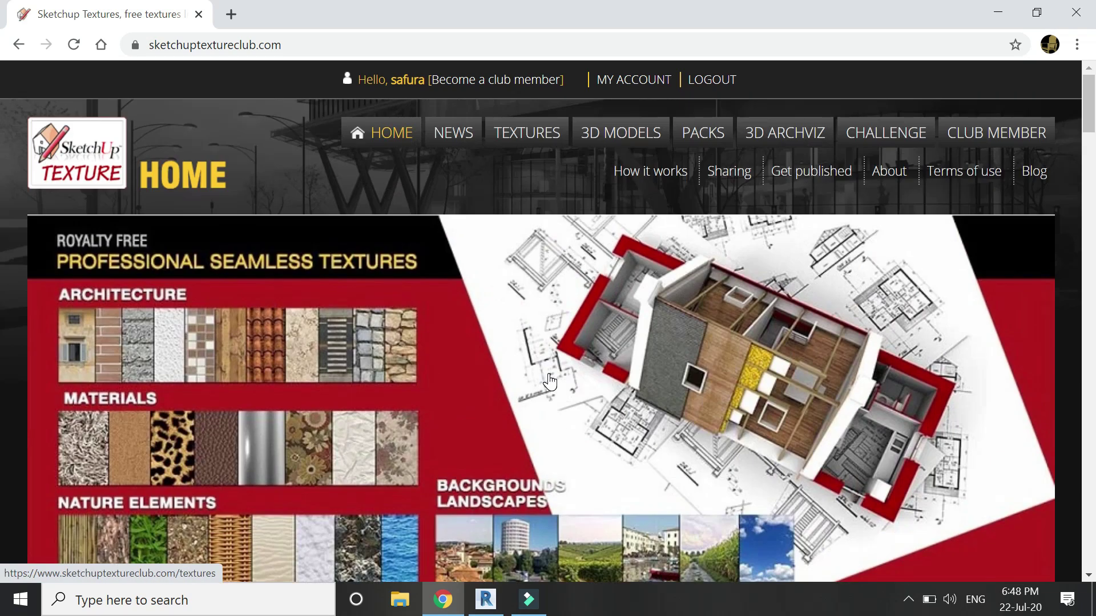
pyautogui.scroll(-4, 549, 381)
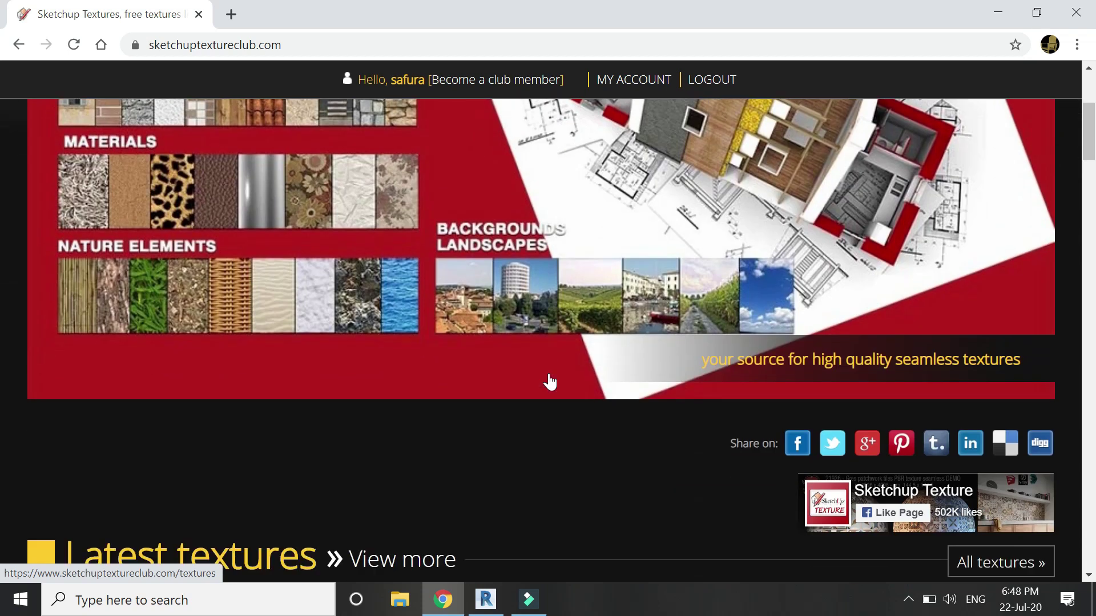
pyautogui.scroll(4, 549, 382)
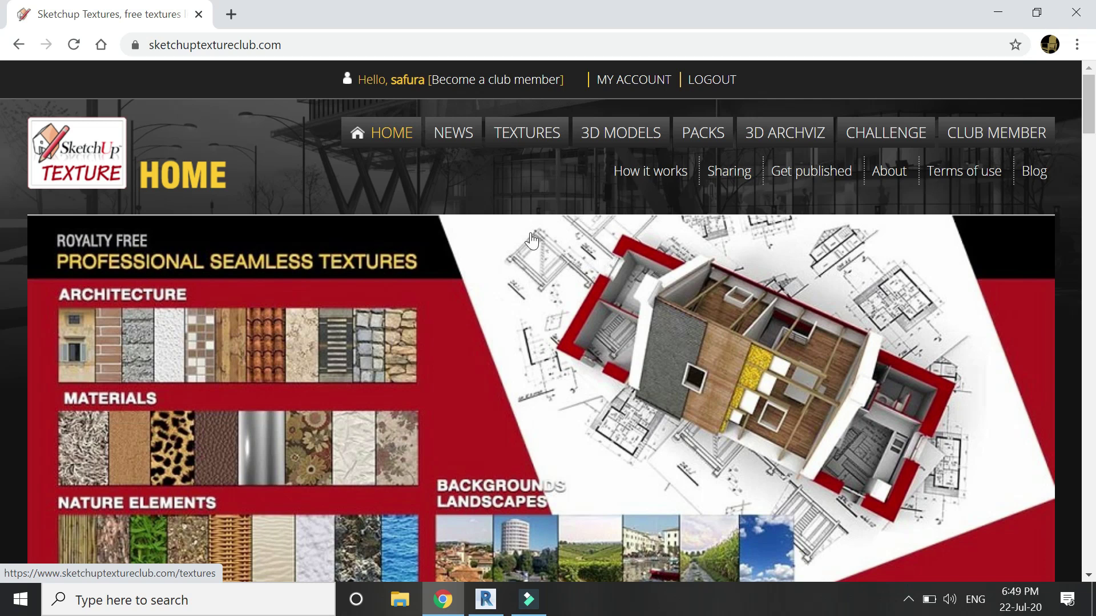
# Open the site's Textures section and search it for "herringbone wood"
pyautogui.click(544, 139)
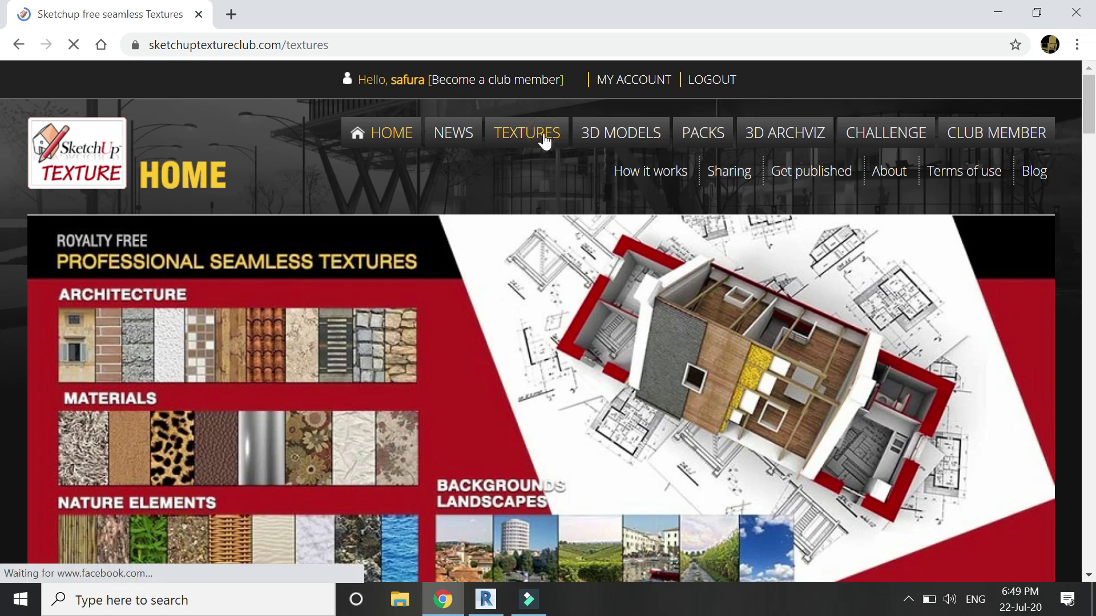
pyautogui.scroll(-15, 538, 214)
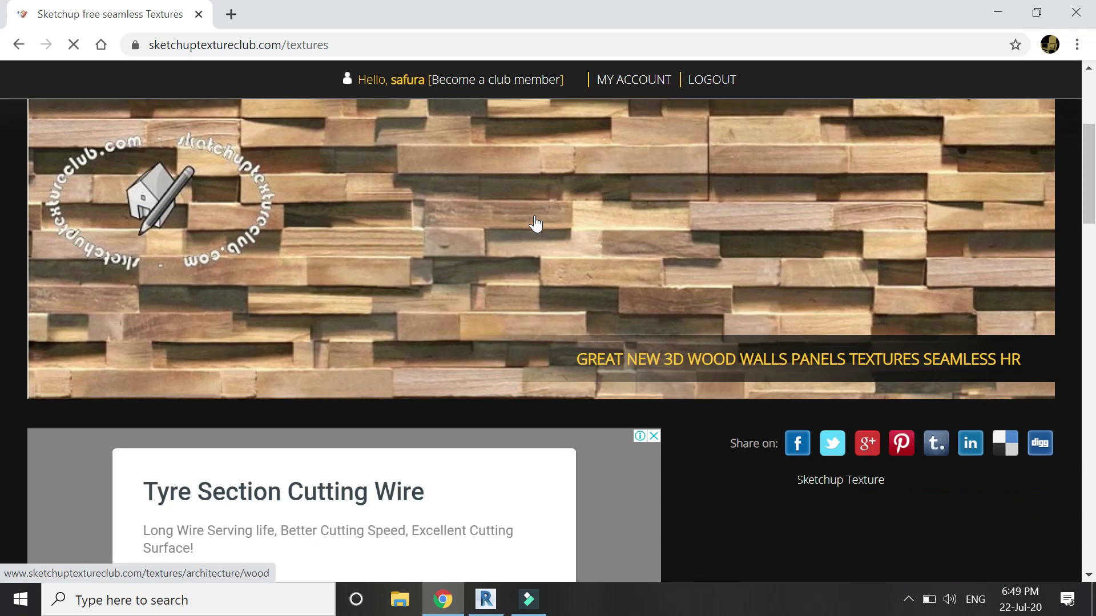
pyautogui.scroll(-5, 534, 216)
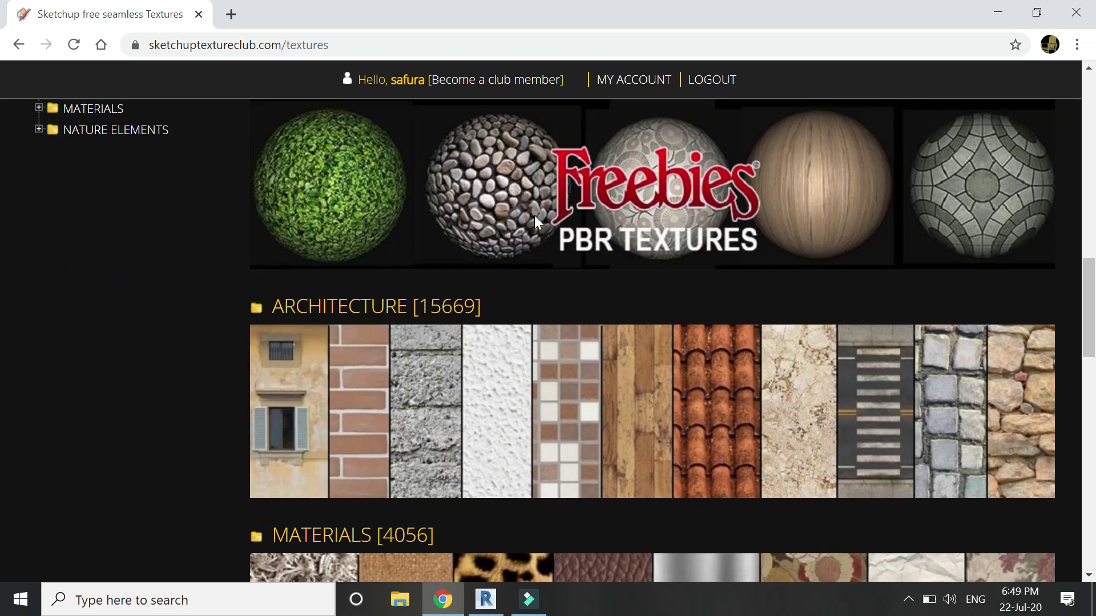
pyautogui.scroll(6, 350, 222)
pyautogui.click(131, 190)
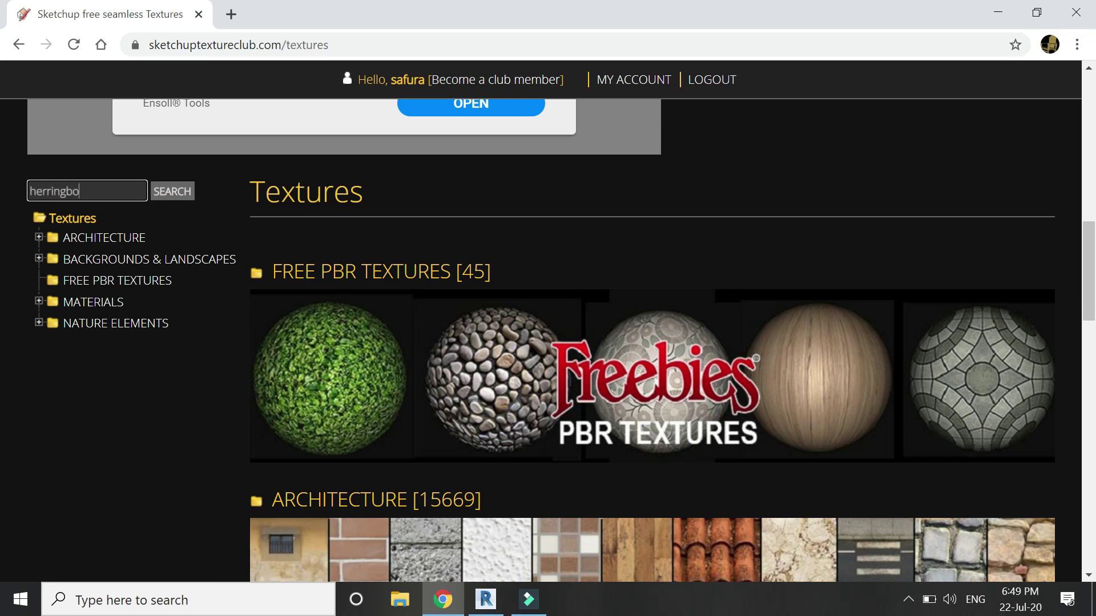
pyautogui.write('herringbone wood')
pyautogui.press('Return')
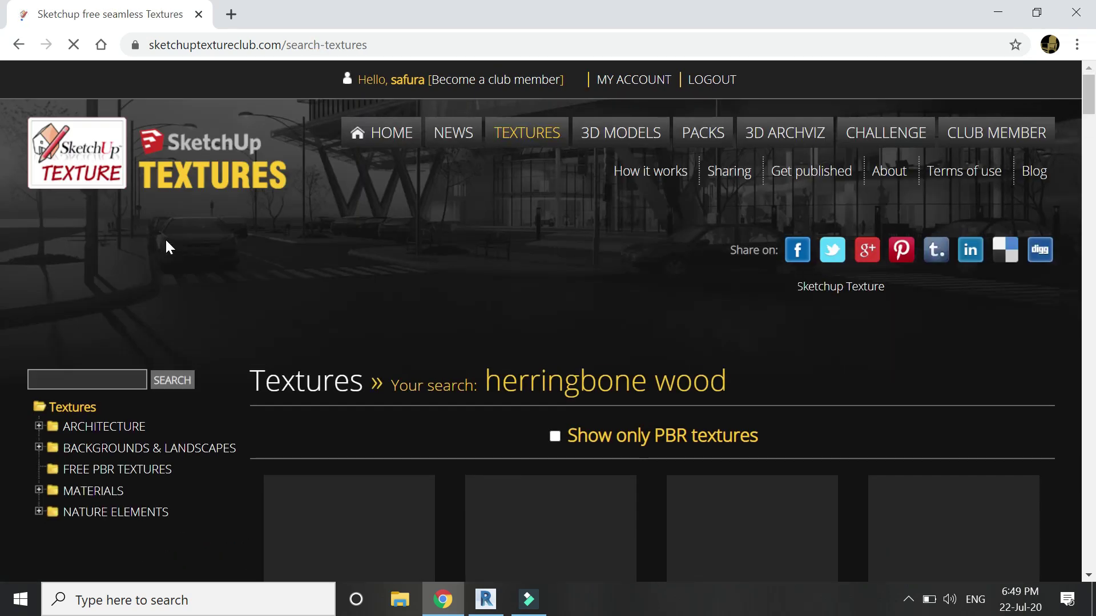
# Browse the herringbone wood search results and compare the parquet textures, including the dark and light herringbone variants
pyautogui.scroll(-6, 405, 393)
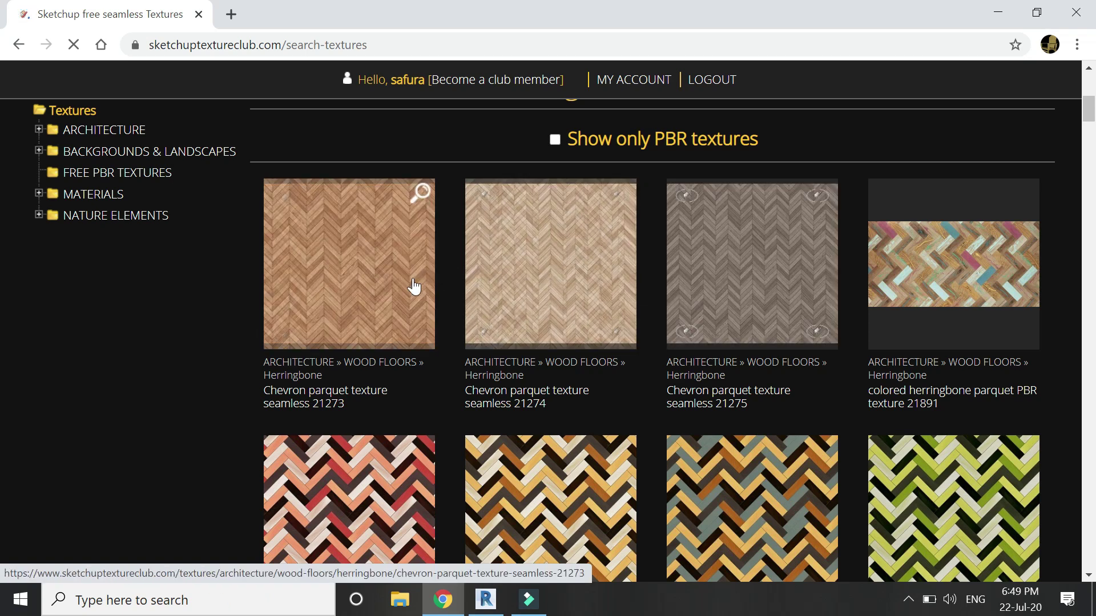
pyautogui.scroll(-15, 662, 365)
pyautogui.scroll(-5, 652, 383)
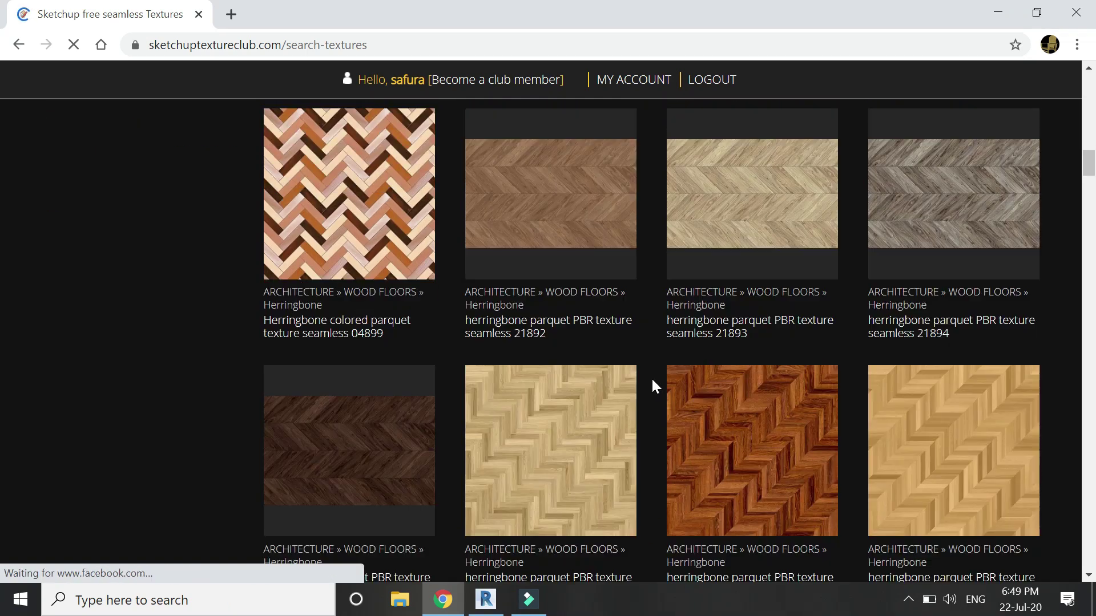
pyautogui.scroll(-9, 628, 350)
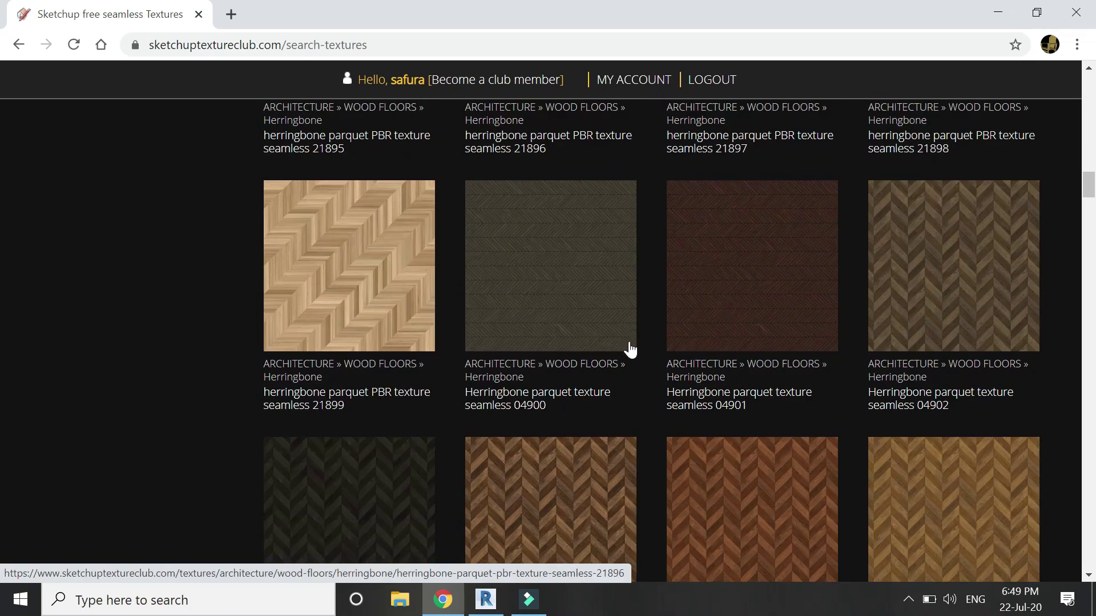
pyautogui.scroll(-3, 539, 365)
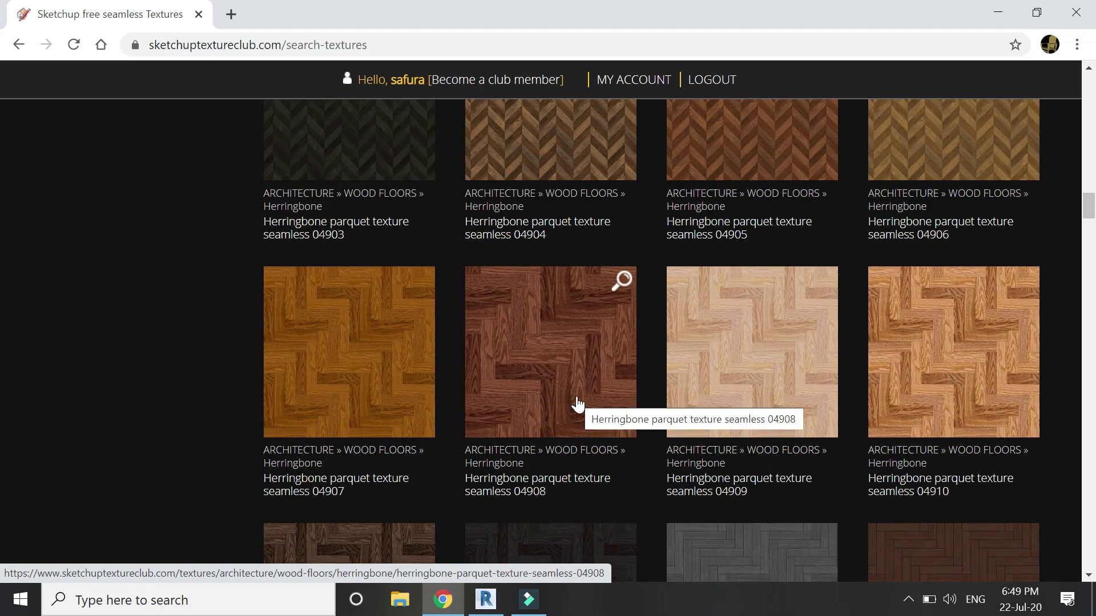
pyautogui.scroll(-2, 494, 357)
pyautogui.scroll(2, 564, 386)
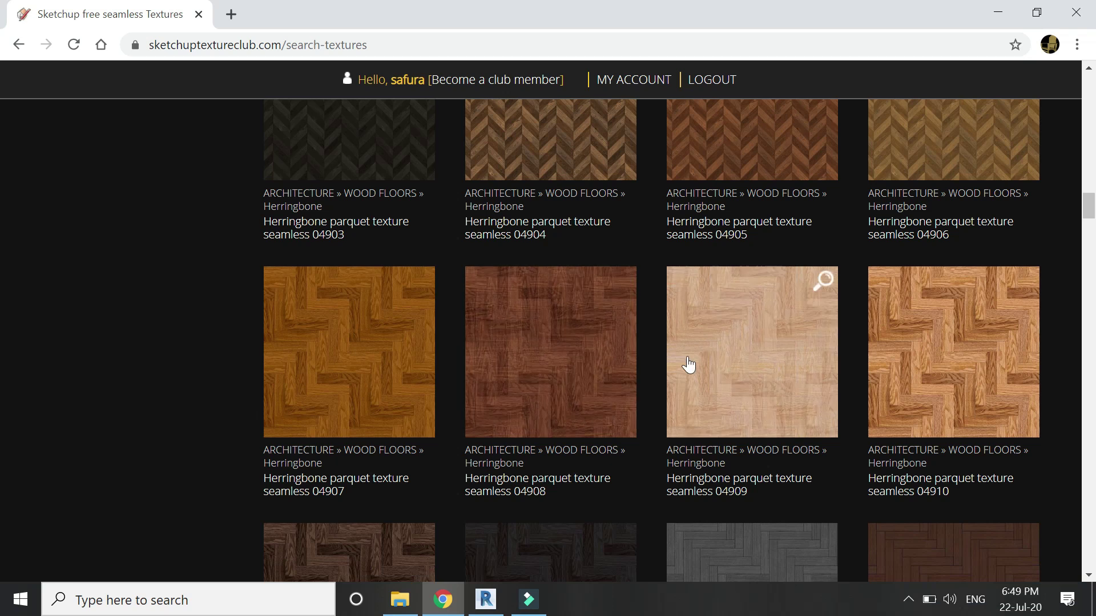
# Switch to File Explorer and preview the two saved parquet images in the Herringbone texture folder
pyautogui.click(399, 609)
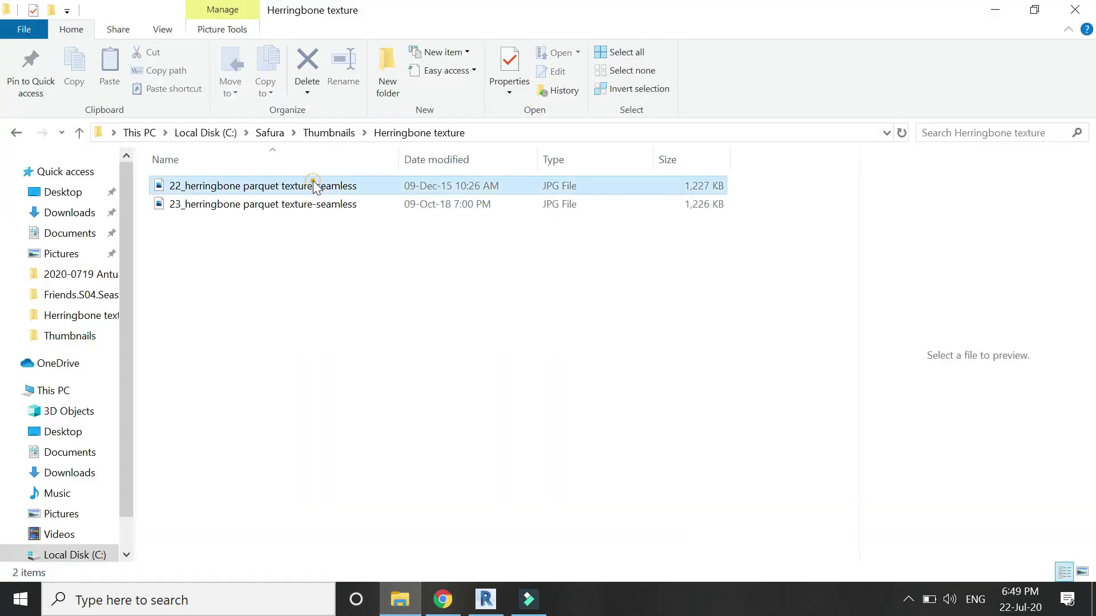
pyautogui.click(313, 188)
pyautogui.click(318, 205)
pyautogui.click(318, 185)
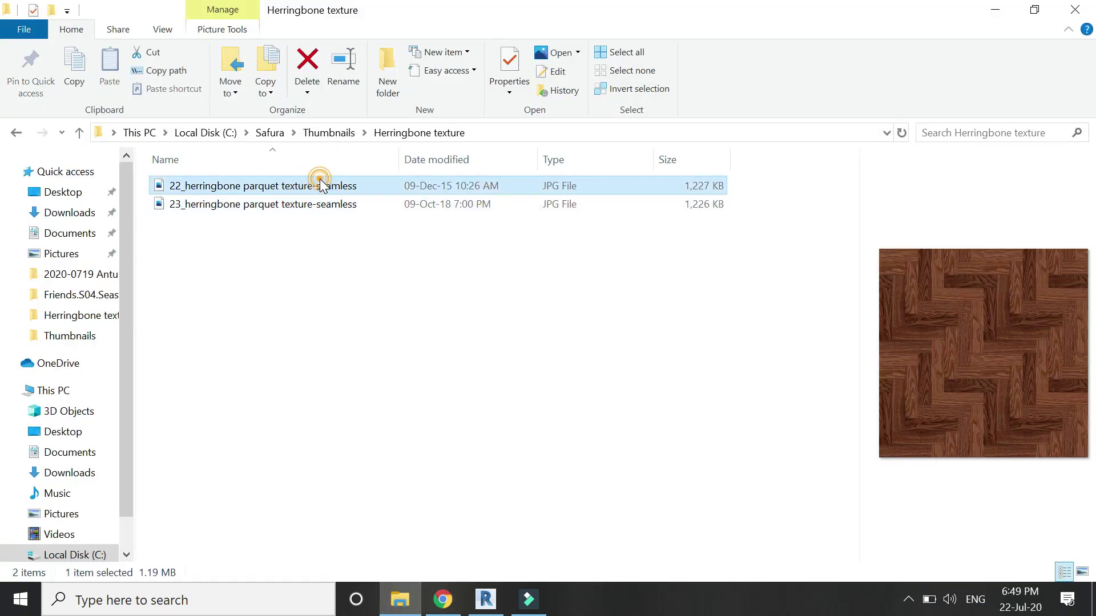
pyautogui.click(322, 264)
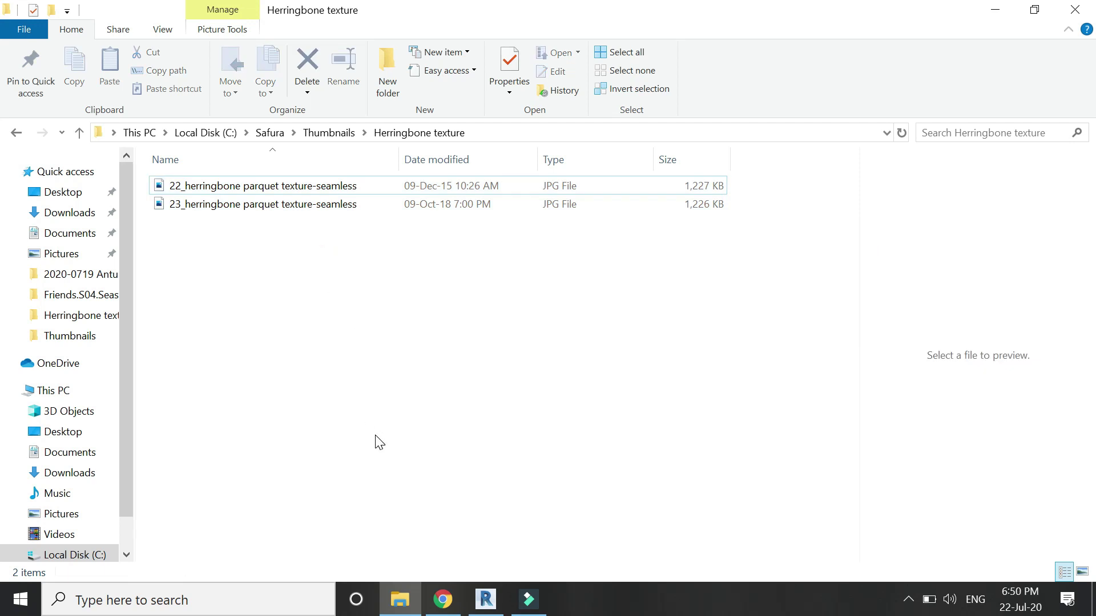
# Back in Revit, search the project's materials for "wood" and add the library's Wood Planks material to the project
pyautogui.click(485, 599)
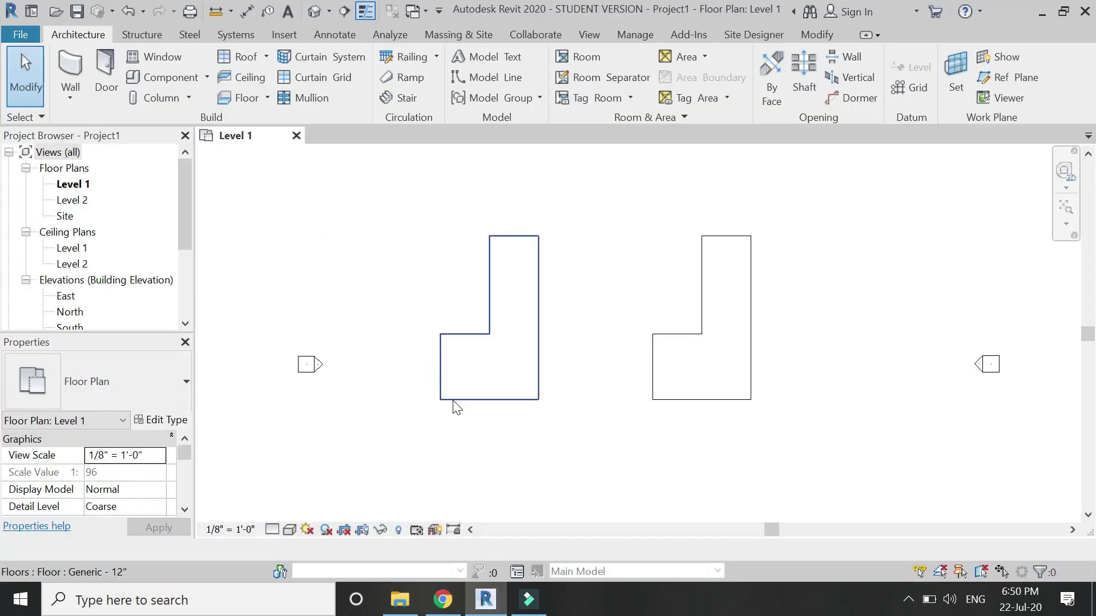
pyautogui.click(623, 39)
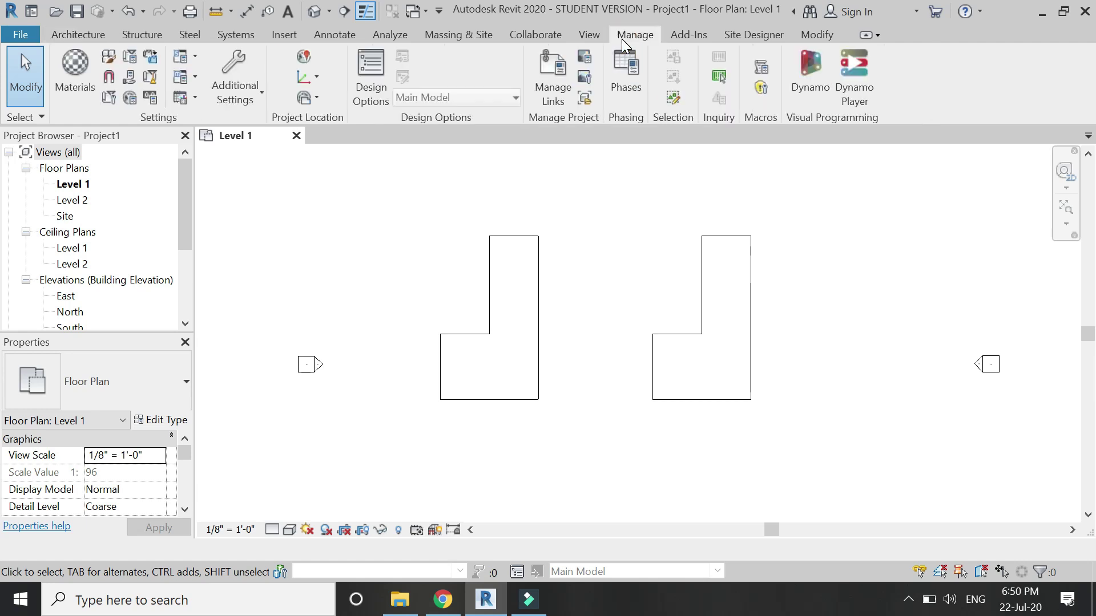
pyautogui.click(75, 75)
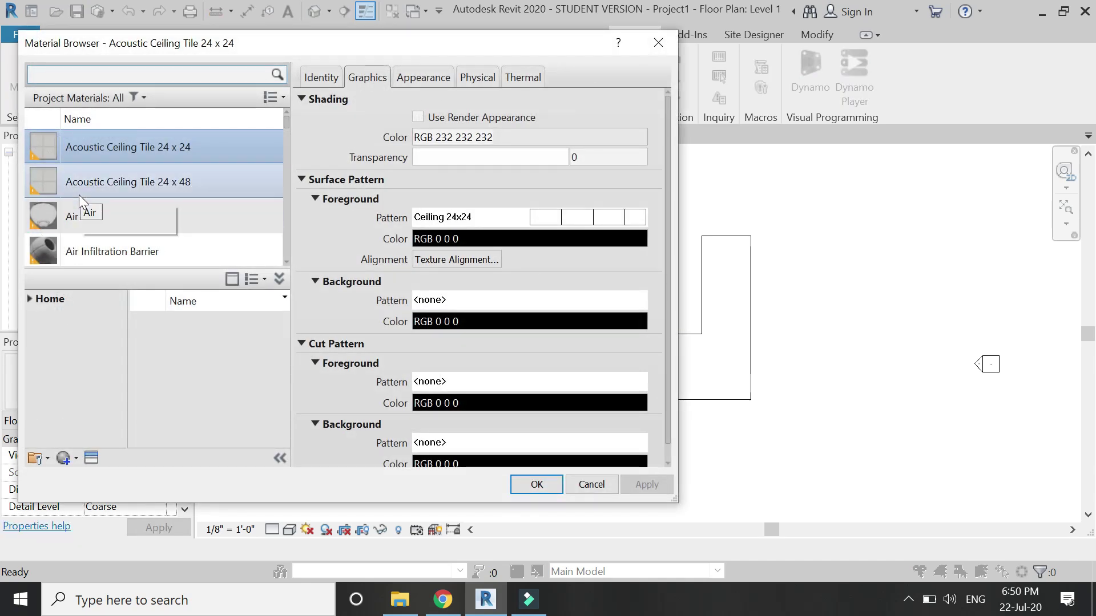
pyautogui.click(159, 75)
pyautogui.write('wood')
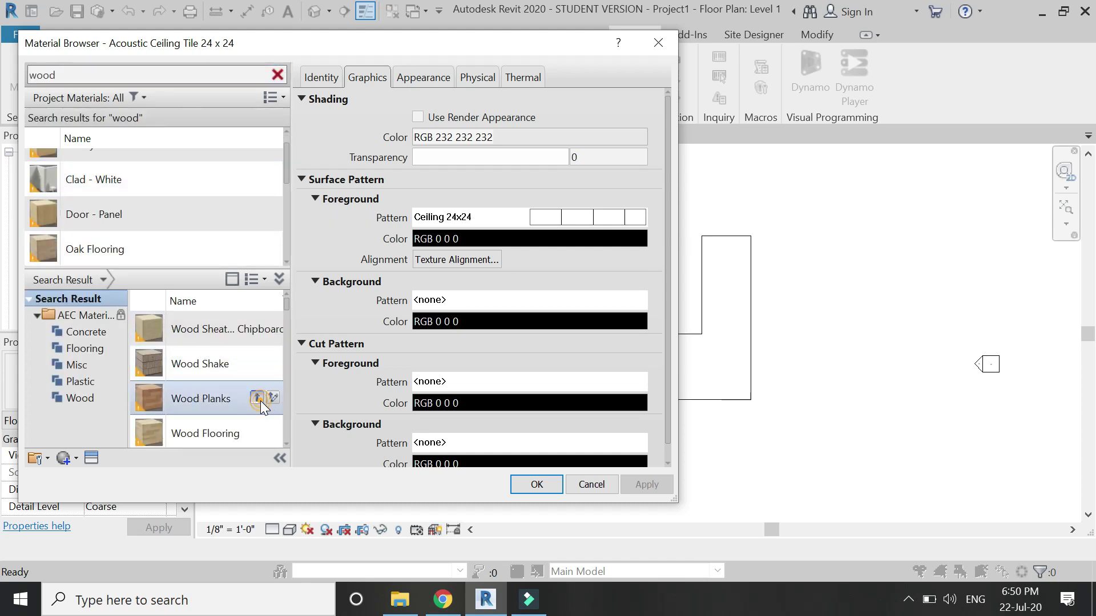
pyautogui.click(257, 399)
pyautogui.click(189, 251)
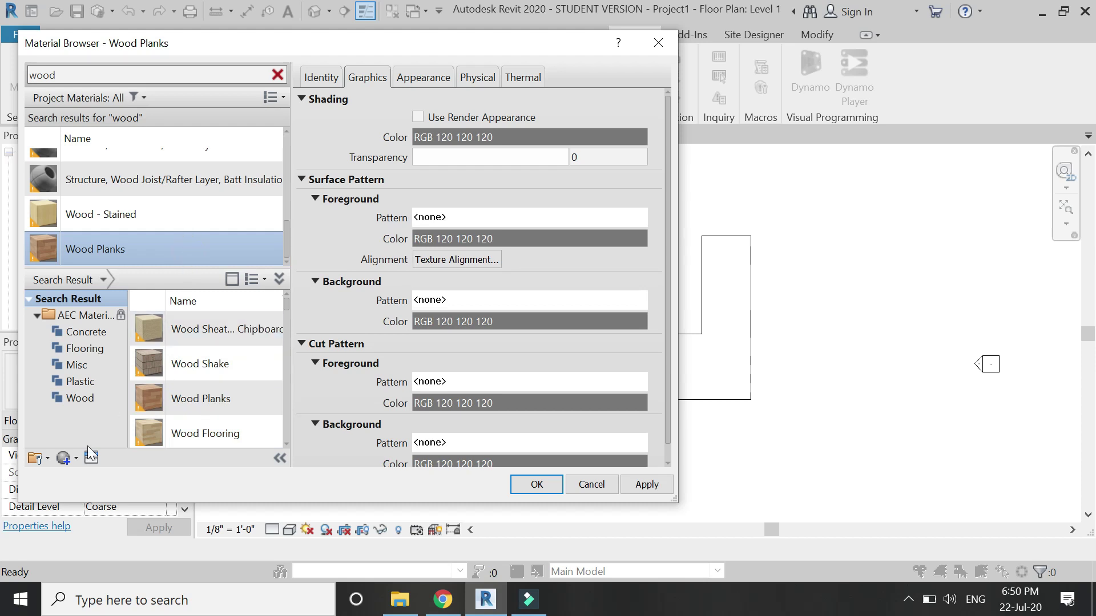
# Duplicate the Wood Planks material and name the copy "Herringbone (Dark)"
pyautogui.rightClick(147, 241)
pyautogui.click(164, 268)
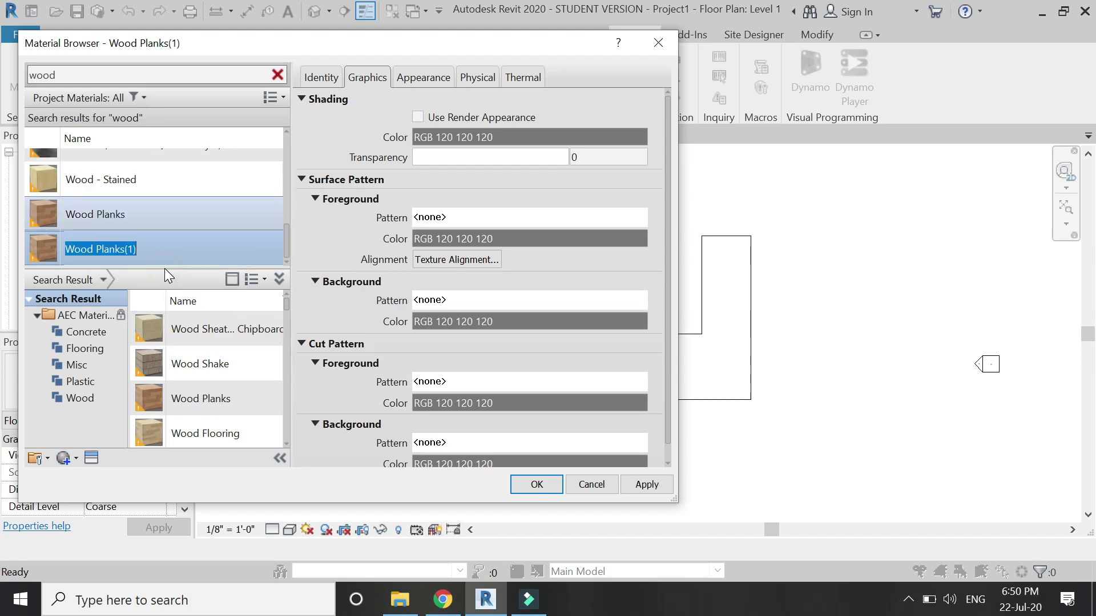
pyautogui.write('Herri')
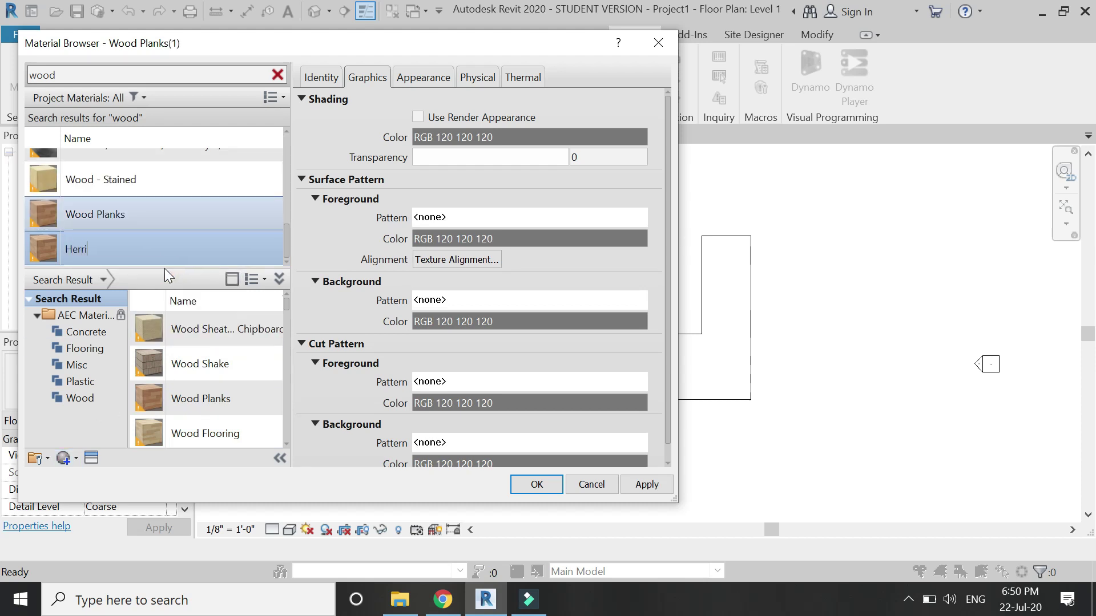
pyautogui.write('ngbone (Dark')
# Duplicate the Herringbone (Dark) material's appearance asset and replace its wood image with 22_herringbone parquet texture-seamless.jpg
pyautogui.click(435, 77)
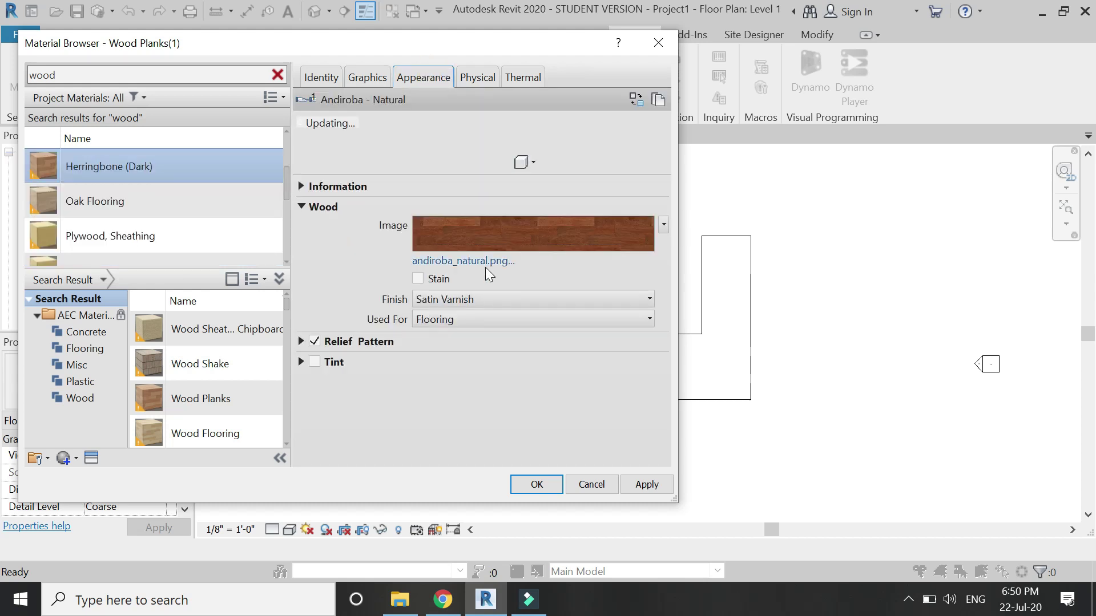
pyautogui.click(658, 99)
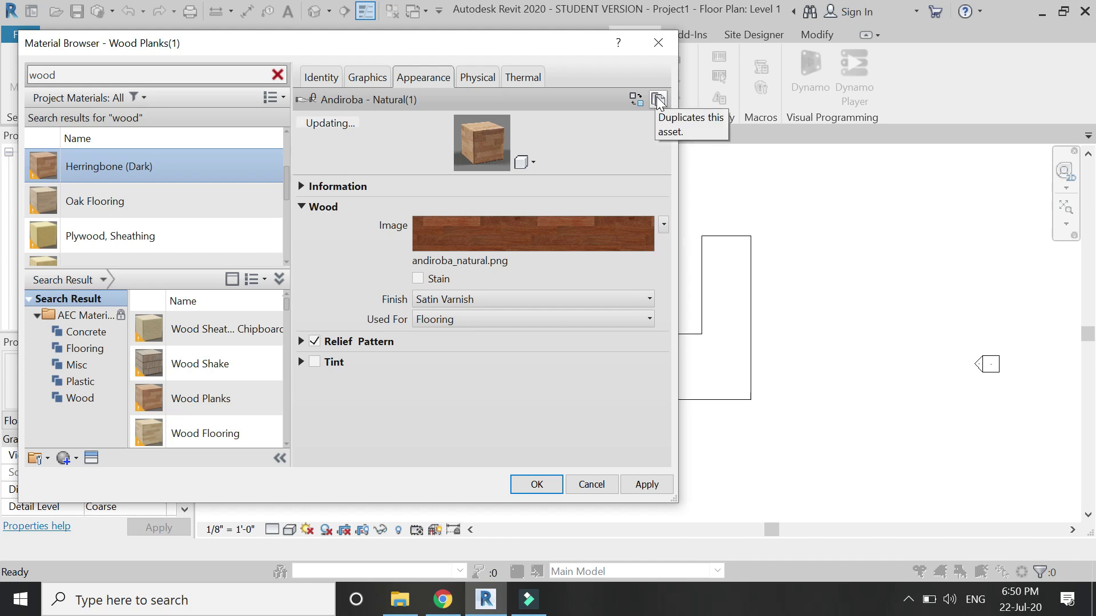
pyautogui.click(557, 233)
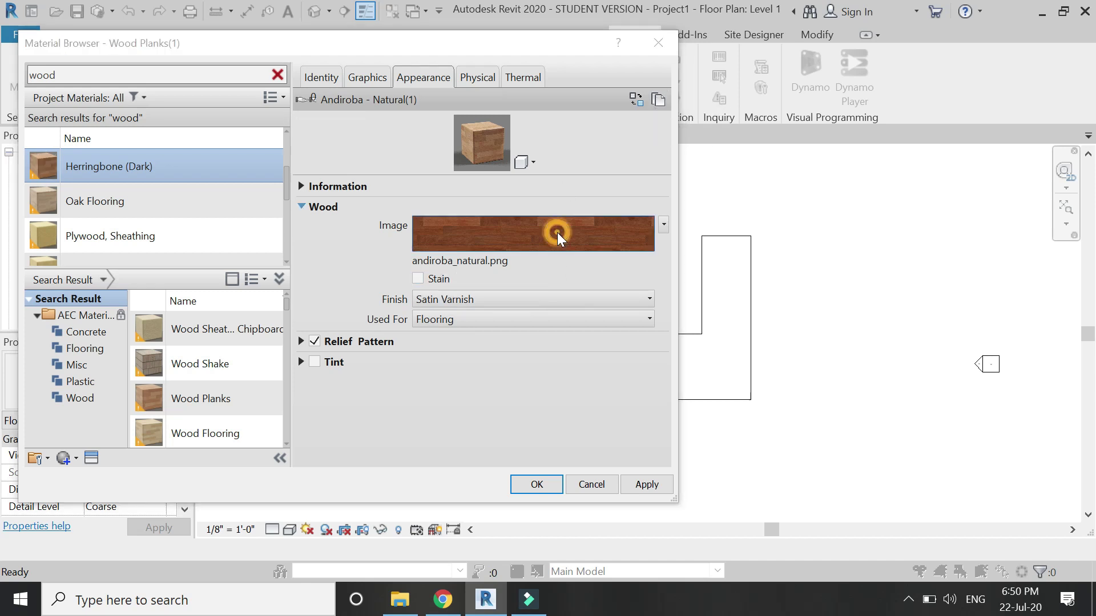
pyautogui.press('Escape')
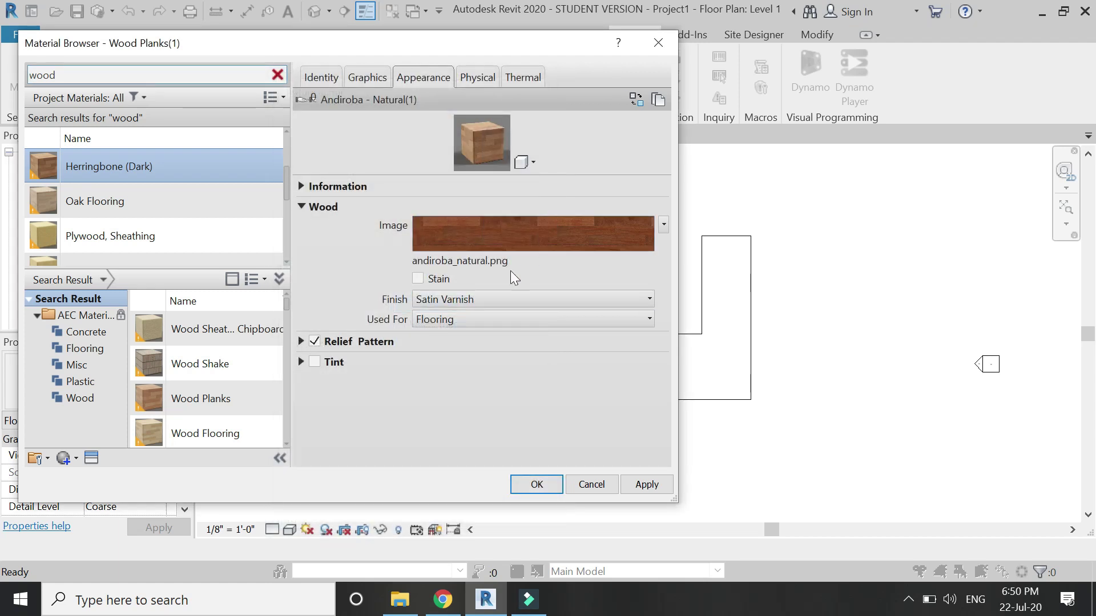
pyautogui.click(489, 261)
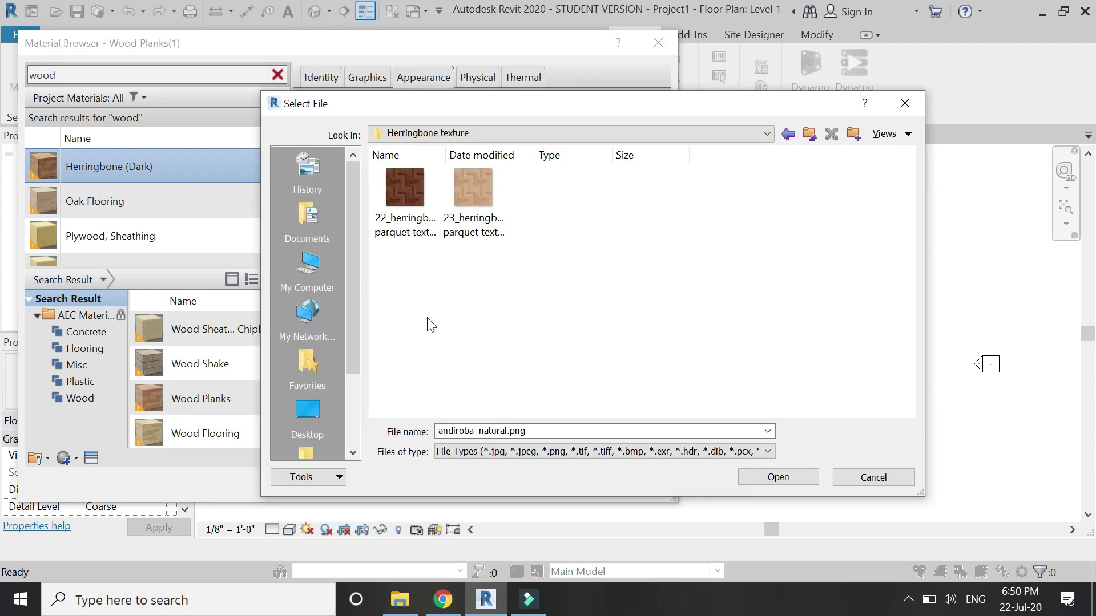
pyautogui.click(415, 214)
pyautogui.click(773, 476)
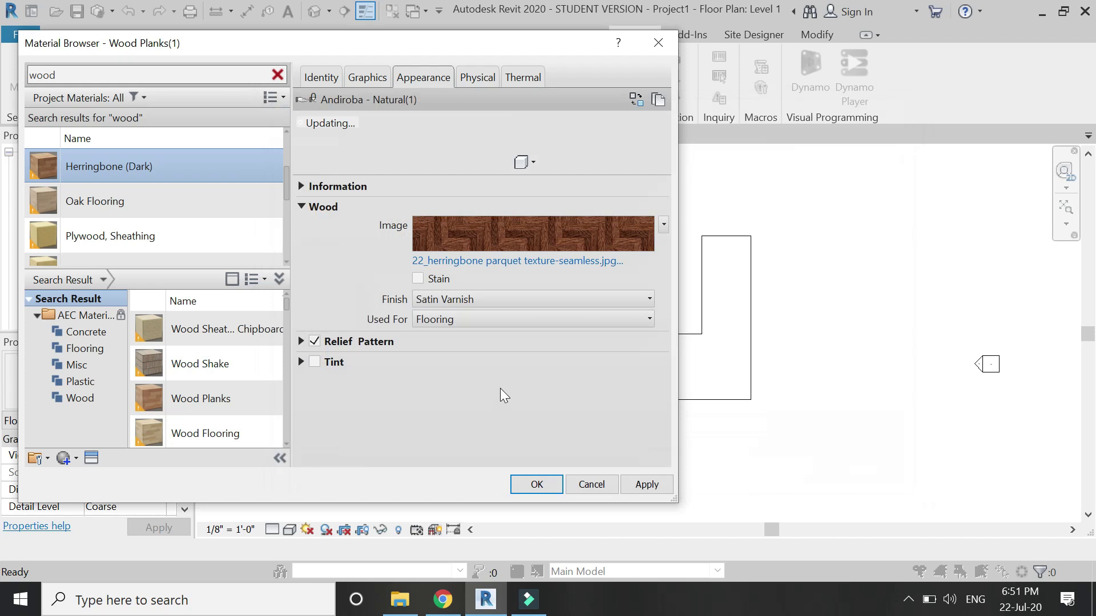
# Set the dark herringbone texture's sample size to 8'-0" wide with the proportions linked
pyautogui.click(493, 236)
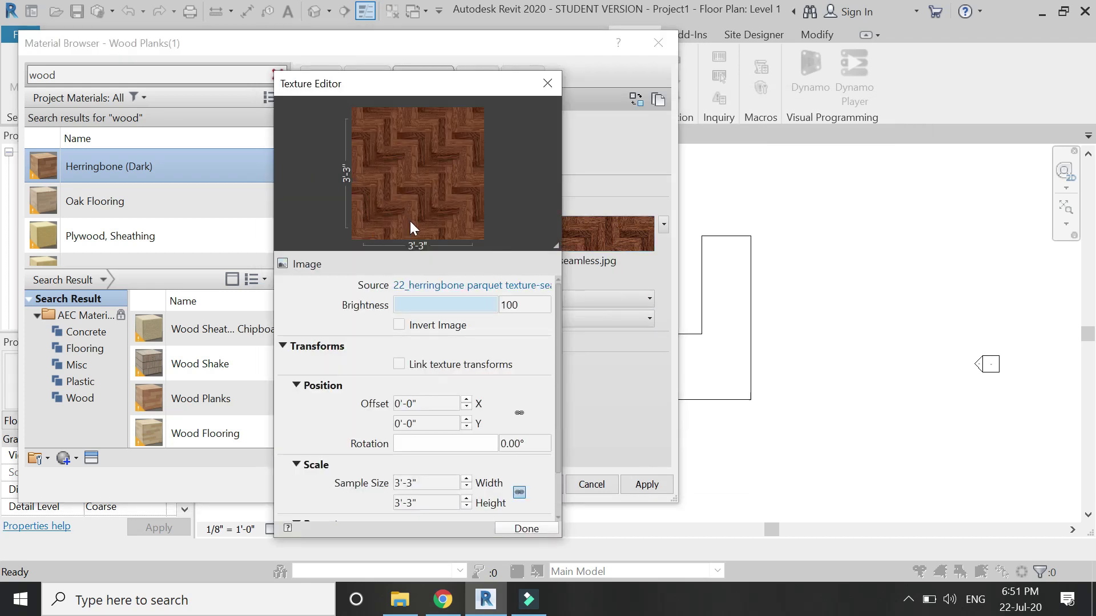
pyautogui.doubleClick(432, 481)
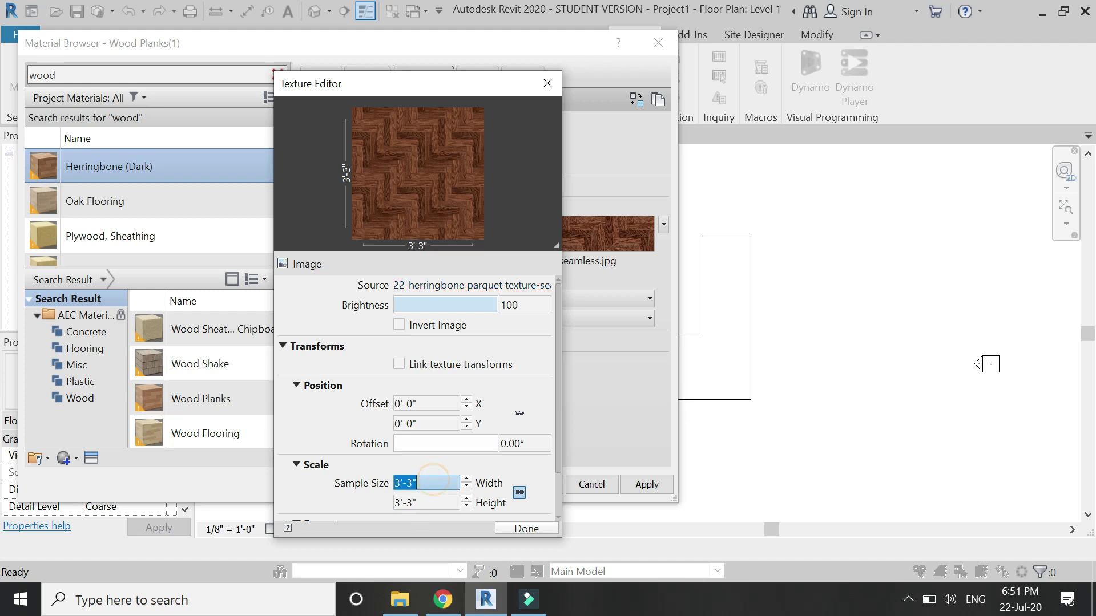
pyautogui.write('8')
pyautogui.press('Return')
pyautogui.click(511, 525)
pyautogui.scroll(1, 218, 228)
pyautogui.scroll(-1, 214, 231)
# Duplicate the Herringbone (Dark) material and name the copy "Herringbone (Light)"
pyautogui.rightClick(207, 162)
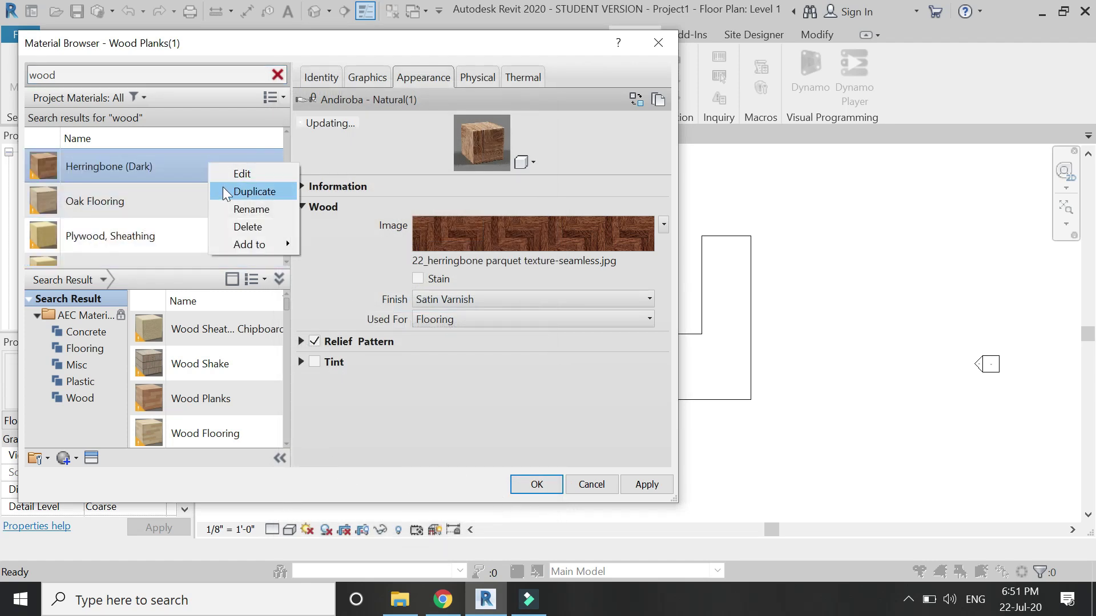
pyautogui.click(222, 186)
pyautogui.click(174, 208)
pyautogui.moveTo(174, 209); pyautogui.dragTo(136, 208)
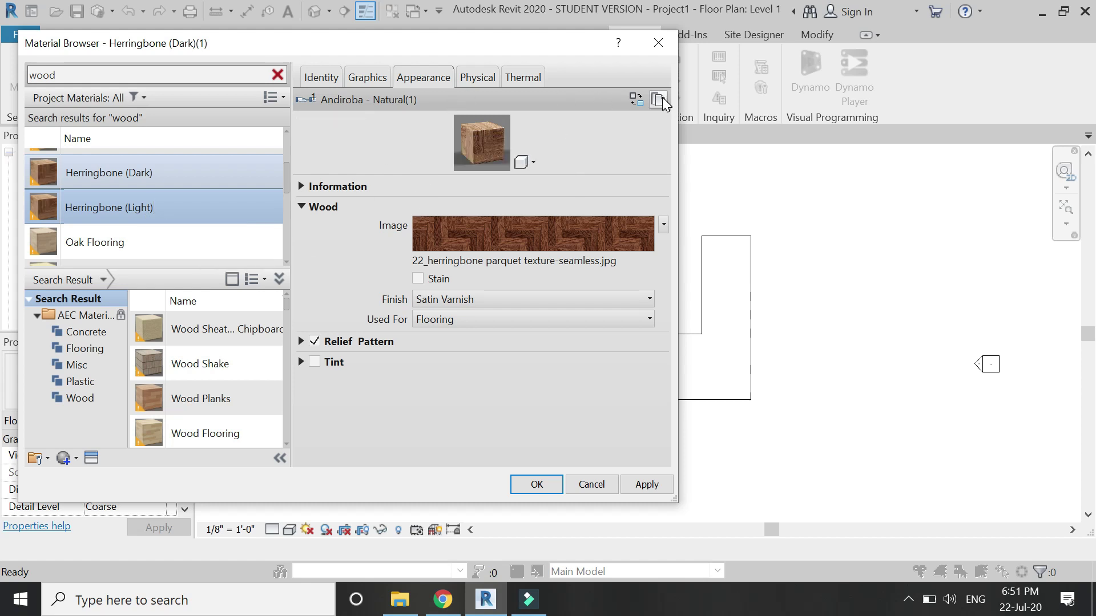
pyautogui.press('Return')
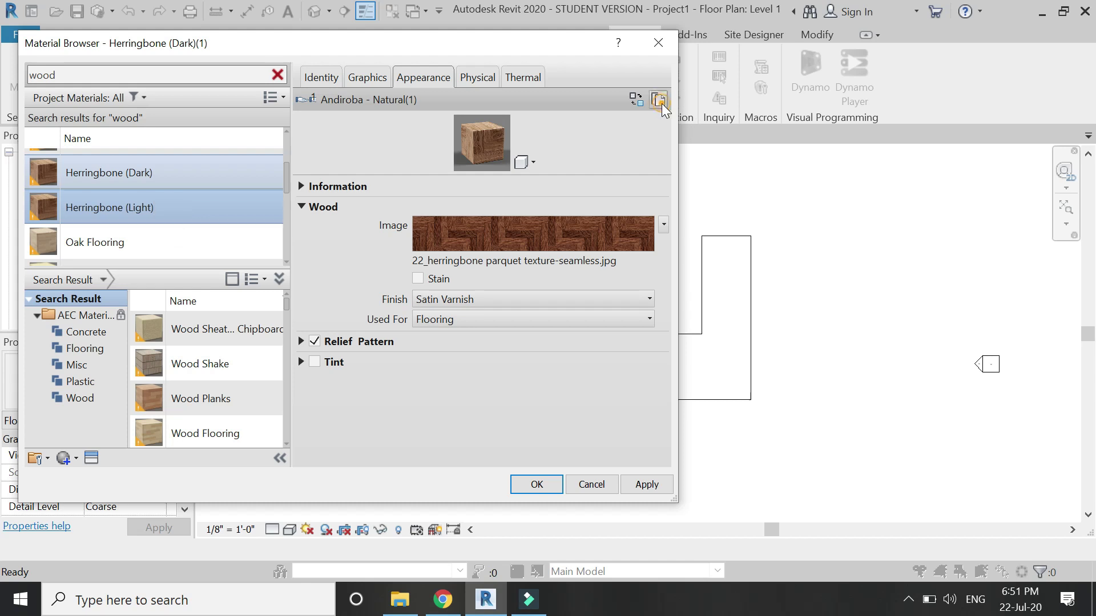
# Duplicate the Herringbone (Light) appearance asset, load 23_herringbone parquet texture-seamless.jpg as its wood image, and check the texture's sample size
pyautogui.click(657, 99)
pyautogui.click(580, 262)
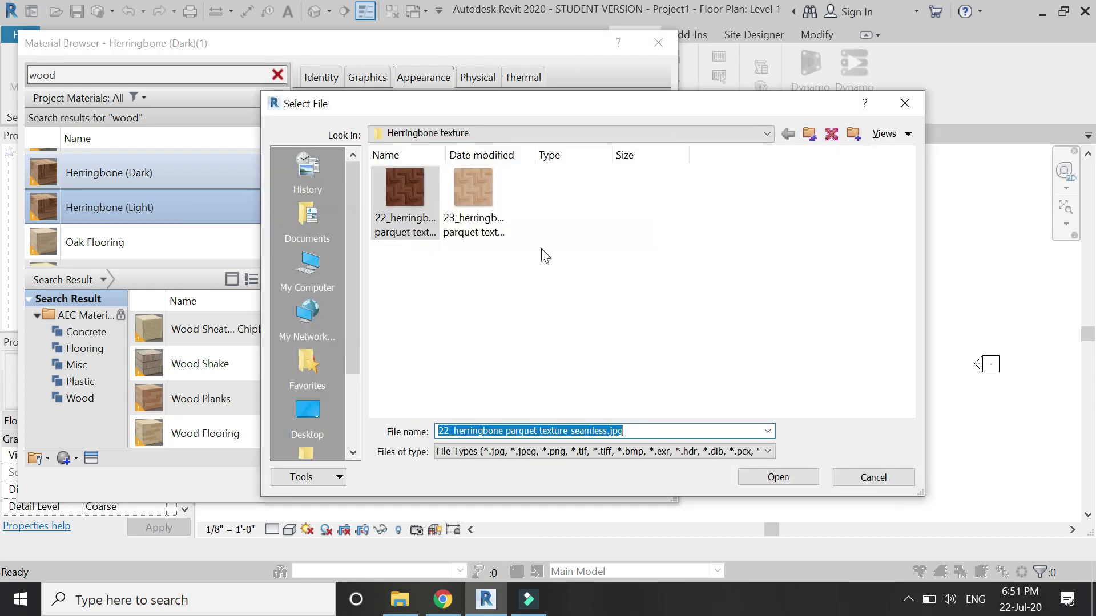
pyautogui.click(477, 198)
pyautogui.click(768, 477)
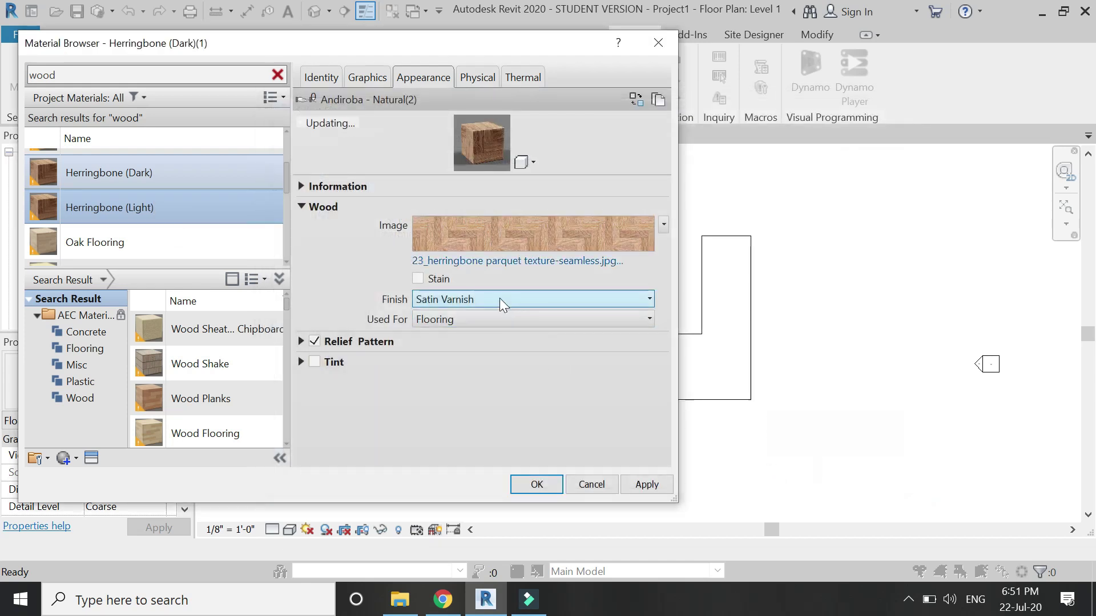
pyautogui.click(495, 239)
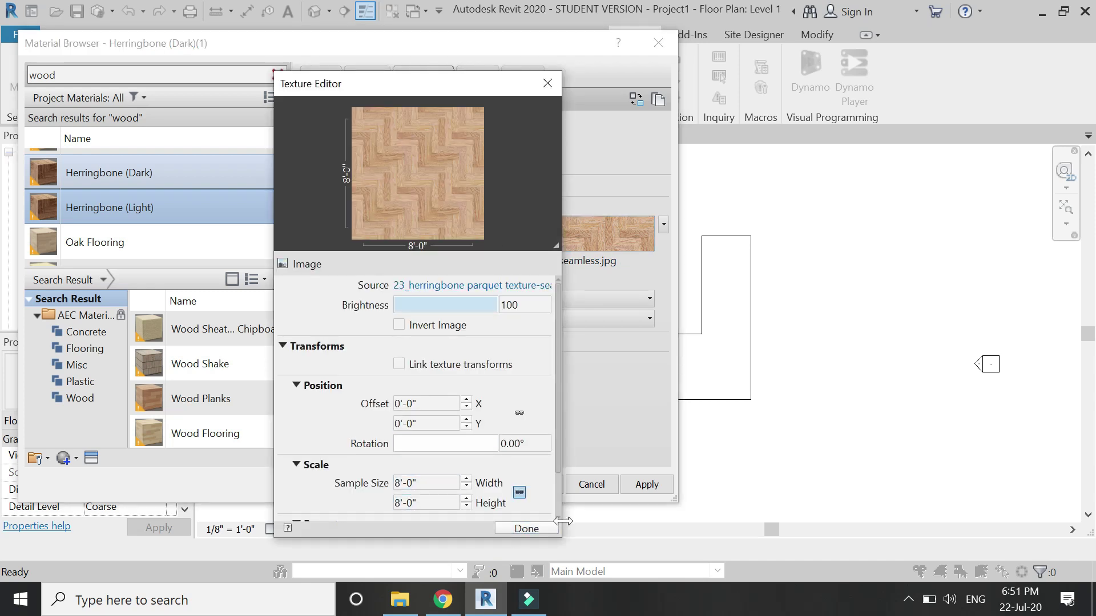
pyautogui.click(533, 529)
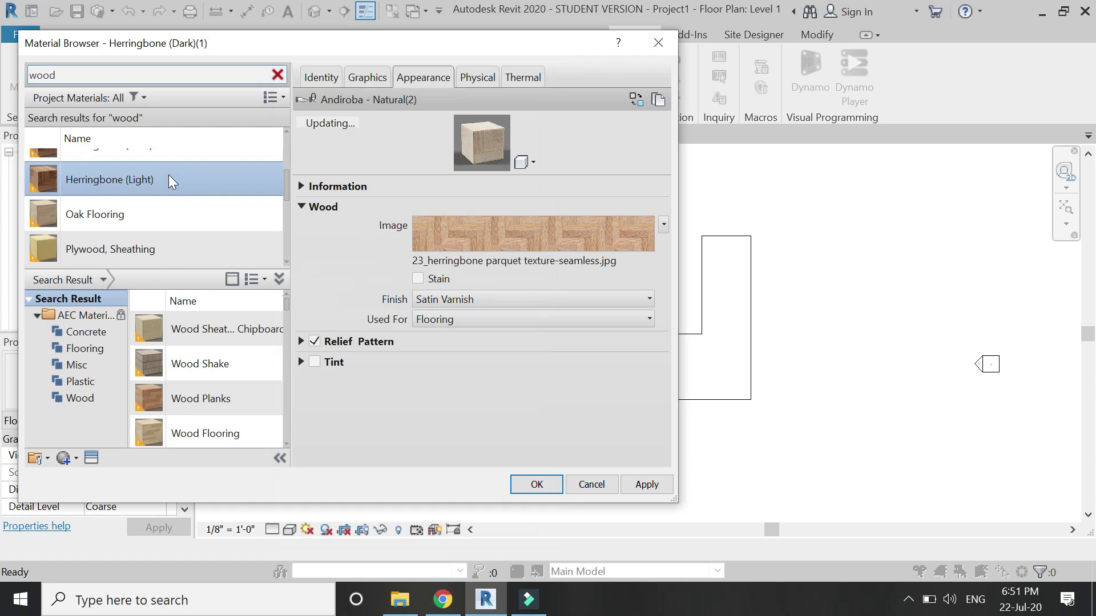
# Compare the Herringbone (Dark) and Herringbone (Light) appearances and save the material changes
pyautogui.scroll(1, 202, 219)
pyautogui.click(188, 234)
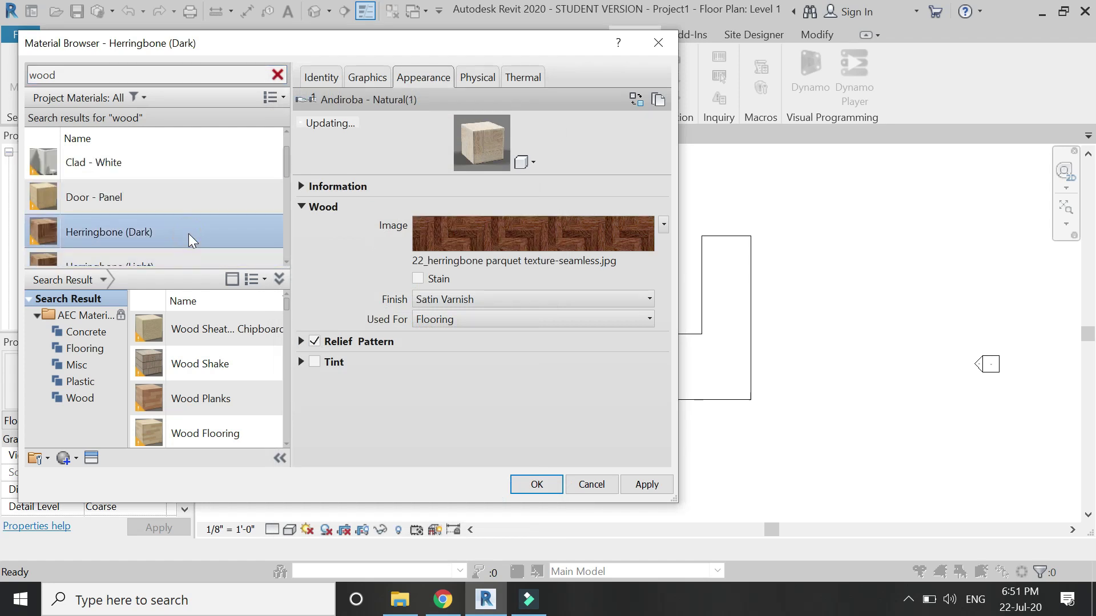
pyautogui.scroll(-2, 188, 225)
pyautogui.click(183, 175)
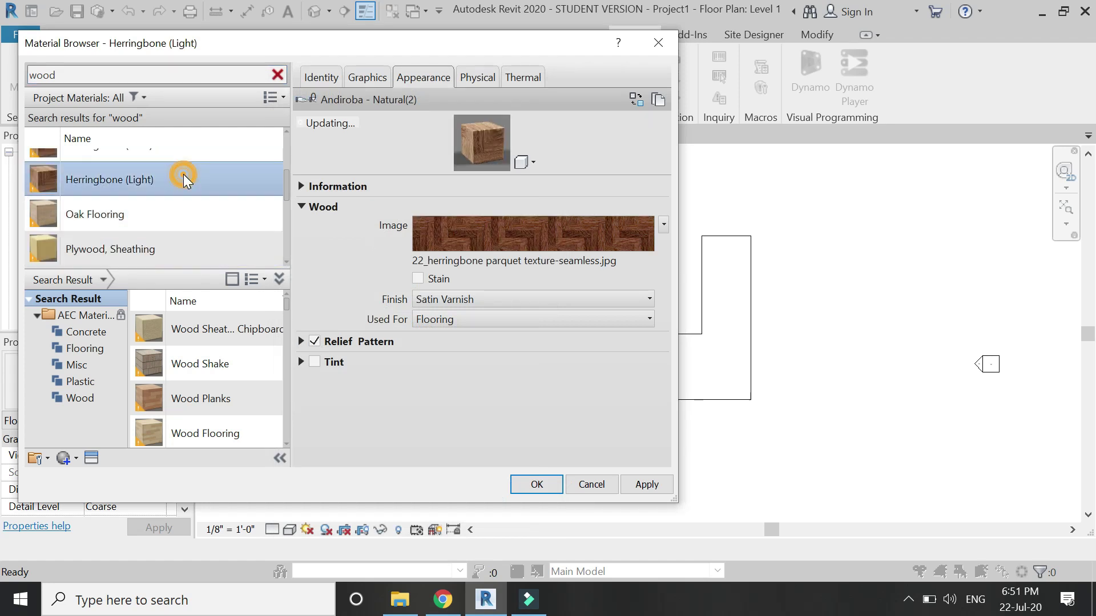
pyautogui.click(542, 484)
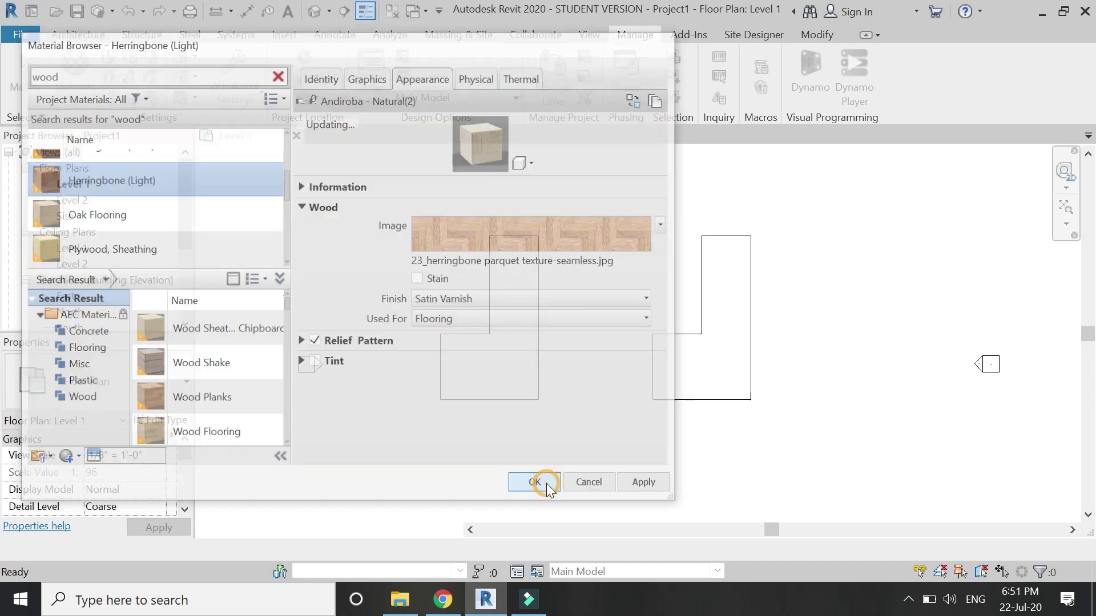
# Assign the Herringbone (Dark) material to the structure layer of the left L-shaped floor's Generic - 12" type
pyautogui.click(536, 367)
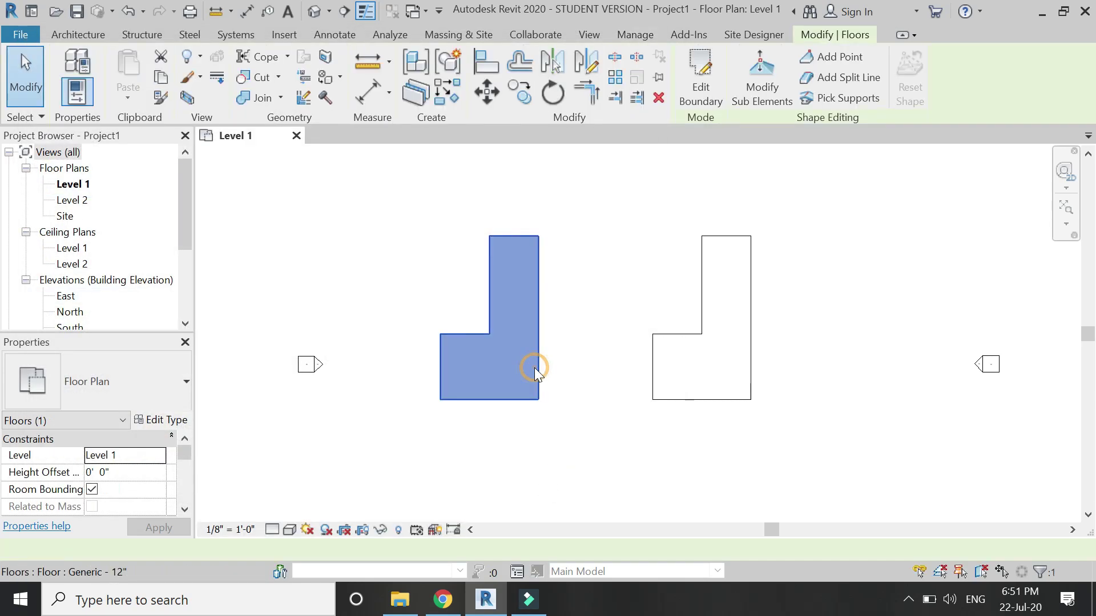
pyautogui.click(176, 422)
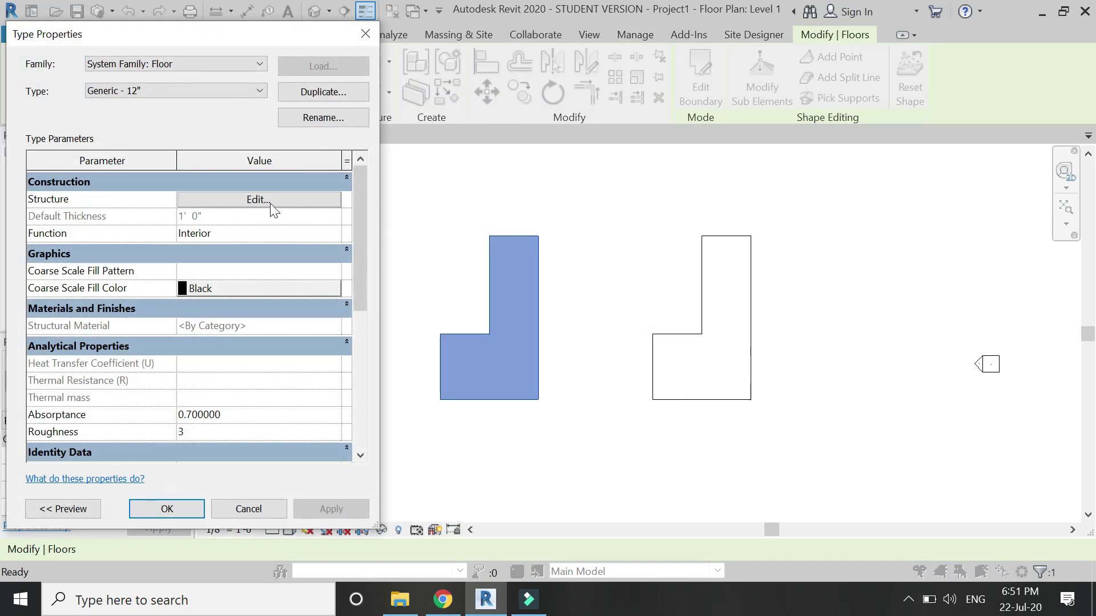
pyautogui.click(259, 202)
pyautogui.click(167, 239)
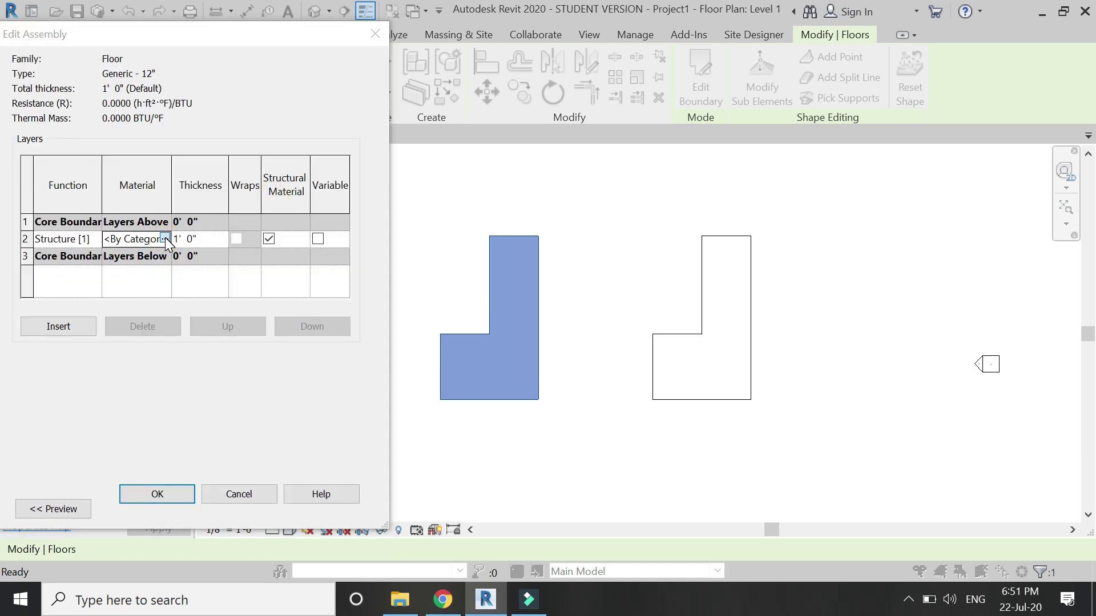
pyautogui.click(167, 239)
pyautogui.click(169, 143)
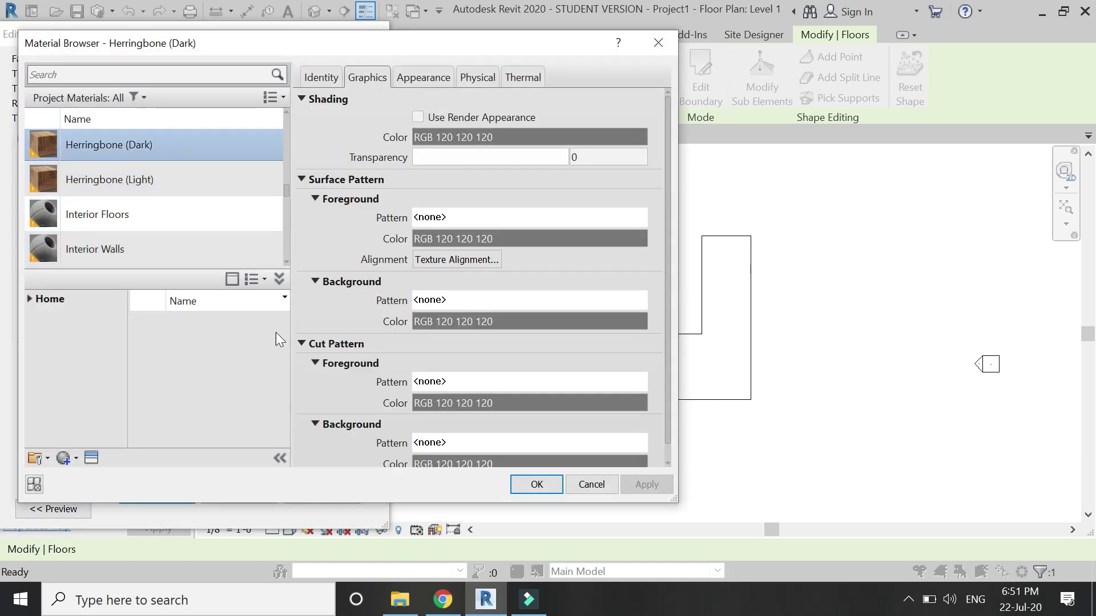
pyautogui.click(524, 484)
pyautogui.click(180, 501)
pyautogui.click(180, 502)
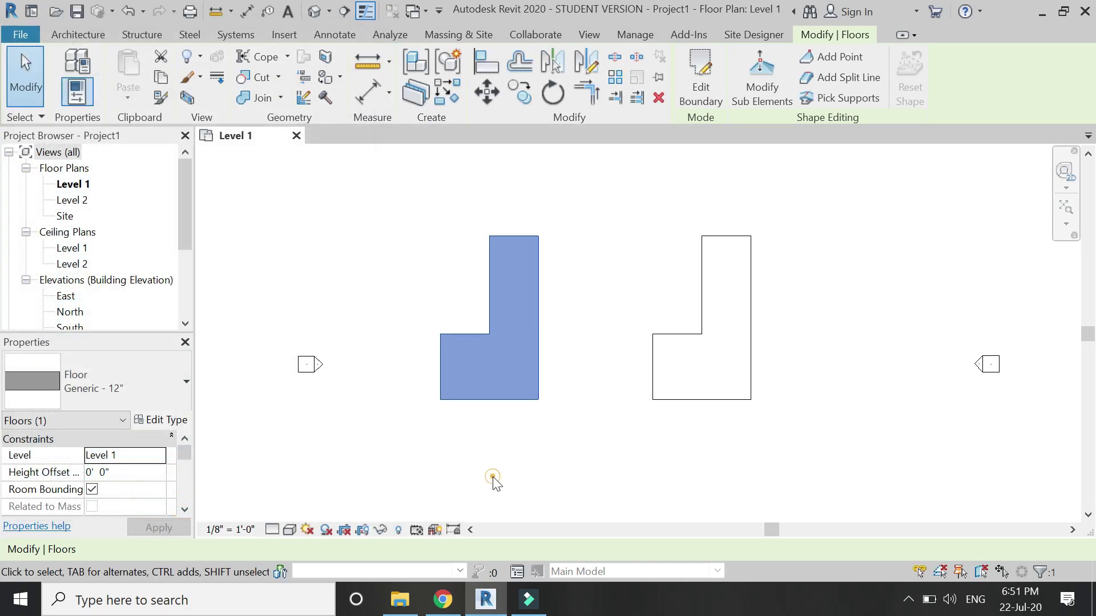
# Deselect the floor and switch the Level 1 plan to the Realistic visual style to inspect the herringbone pattern
pyautogui.click(494, 479)
pyautogui.click(290, 530)
pyautogui.click(311, 494)
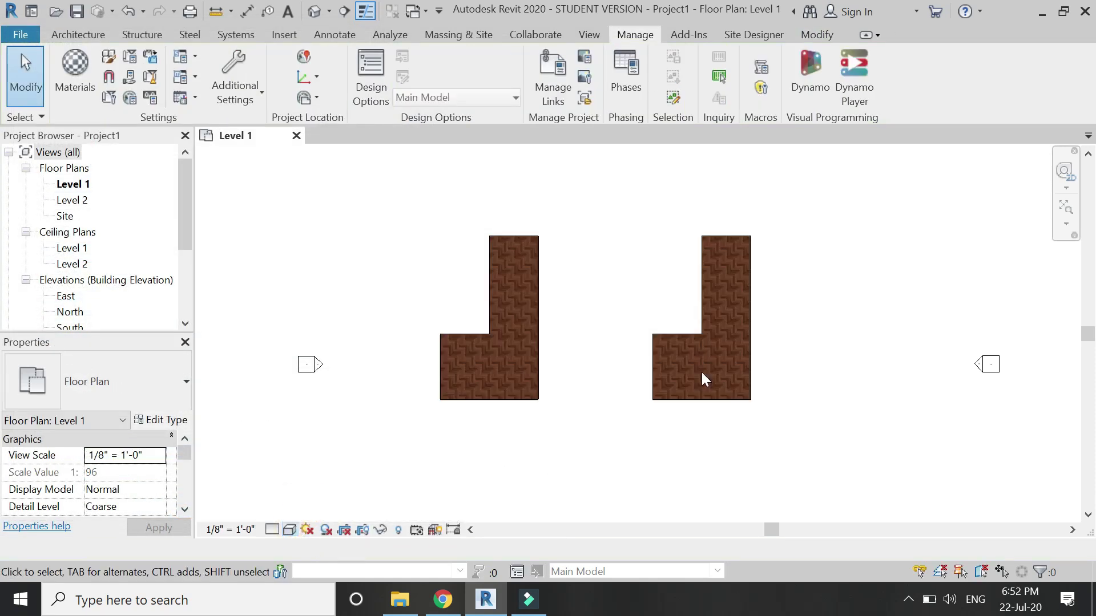
pyautogui.scroll(2, 558, 320)
pyautogui.scroll(2, 595, 362)
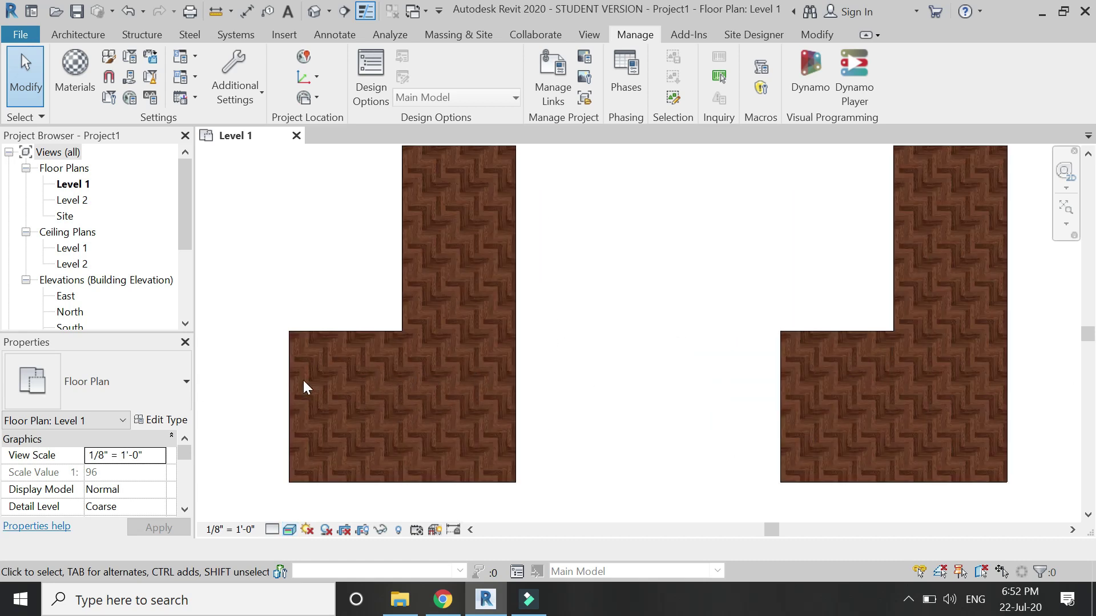
pyautogui.scroll(-2, 461, 407)
pyautogui.scroll(1, 480, 357)
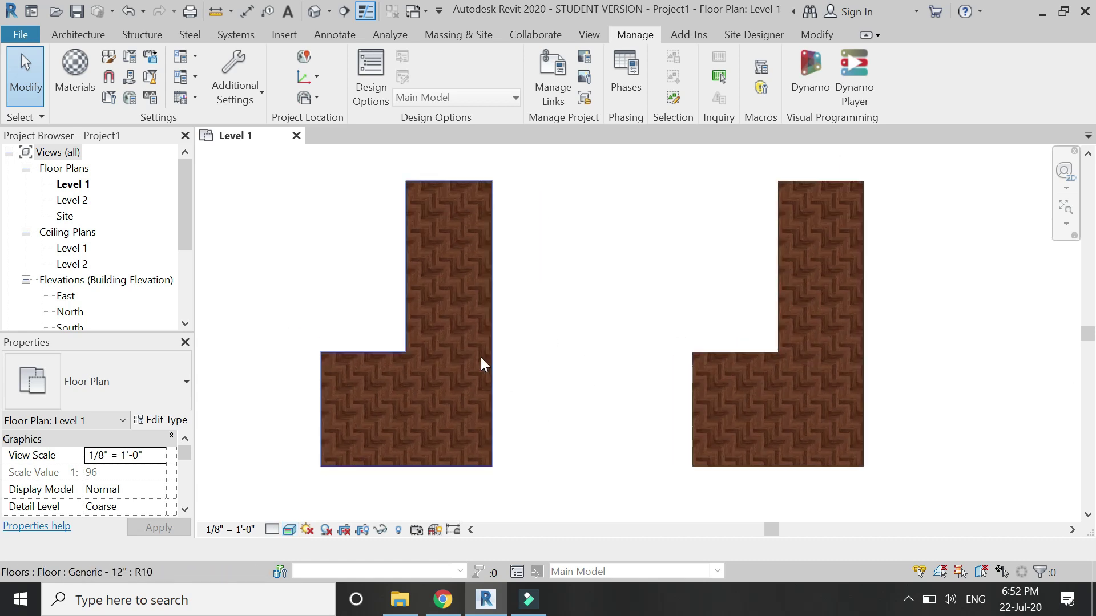
# Start Split Face on the left L-shaped floor and sketch the first three boundary segments from its left edge along the plank joints
pyautogui.click(491, 358)
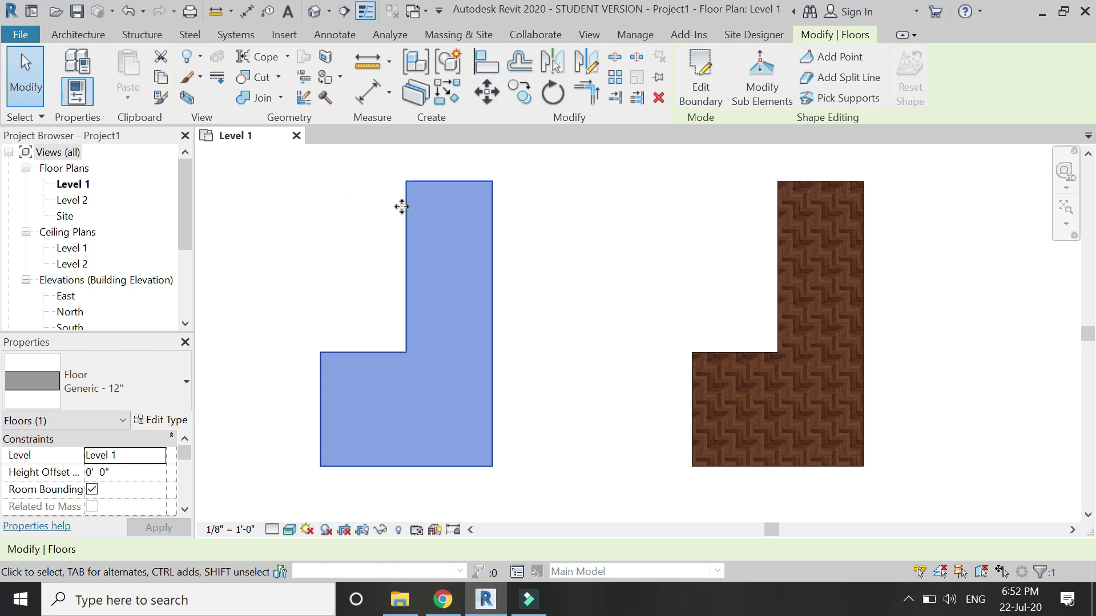
pyautogui.click(326, 60)
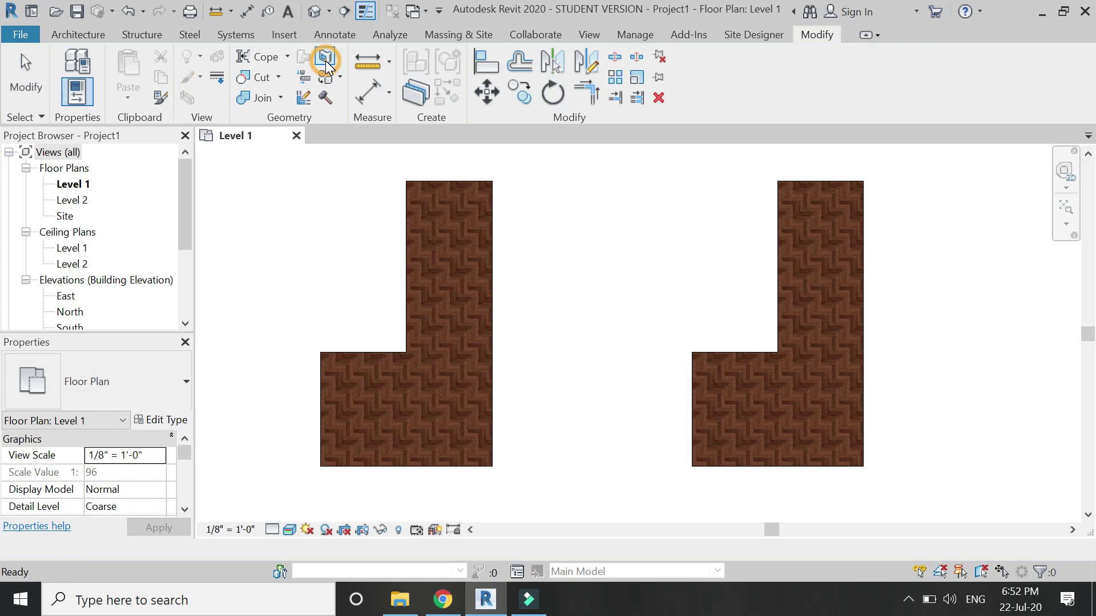
pyautogui.click(323, 392)
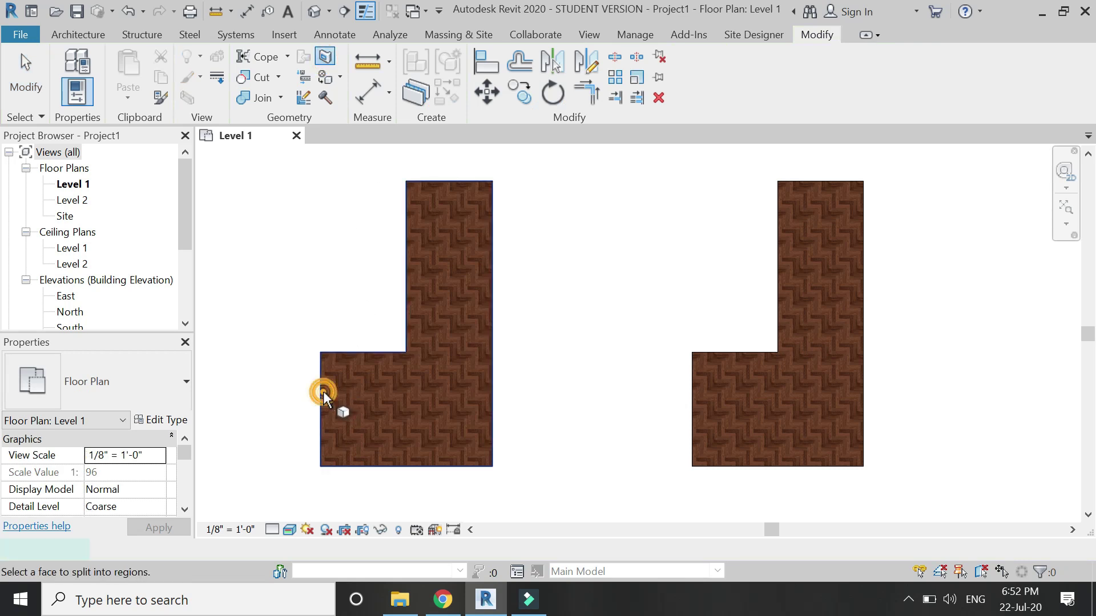
pyautogui.scroll(-1, 363, 339)
pyautogui.scroll(8, 343, 454)
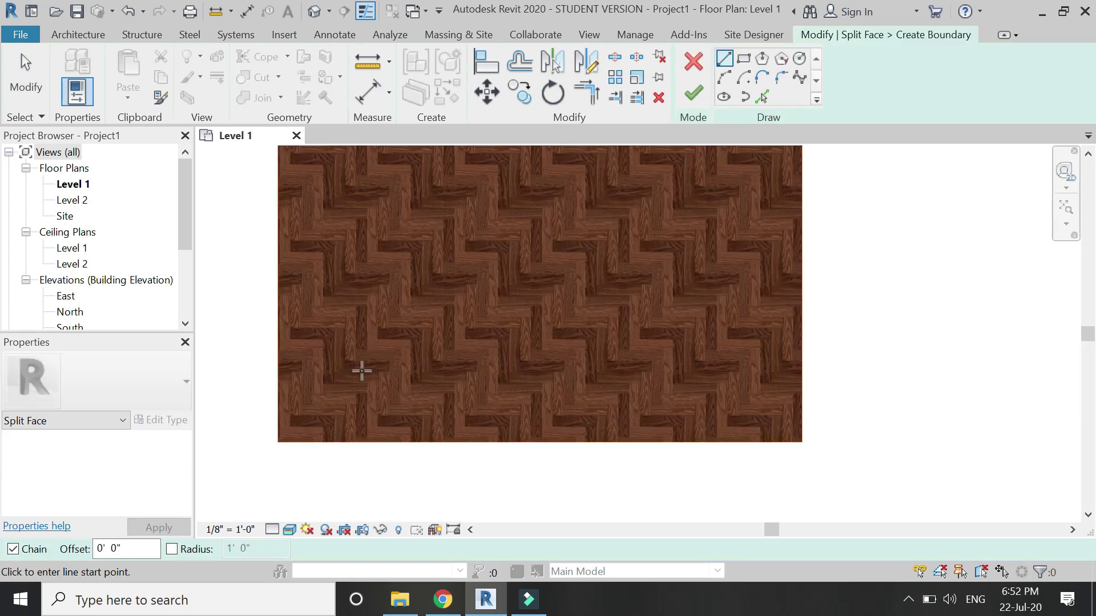
pyautogui.scroll(-3, 292, 409)
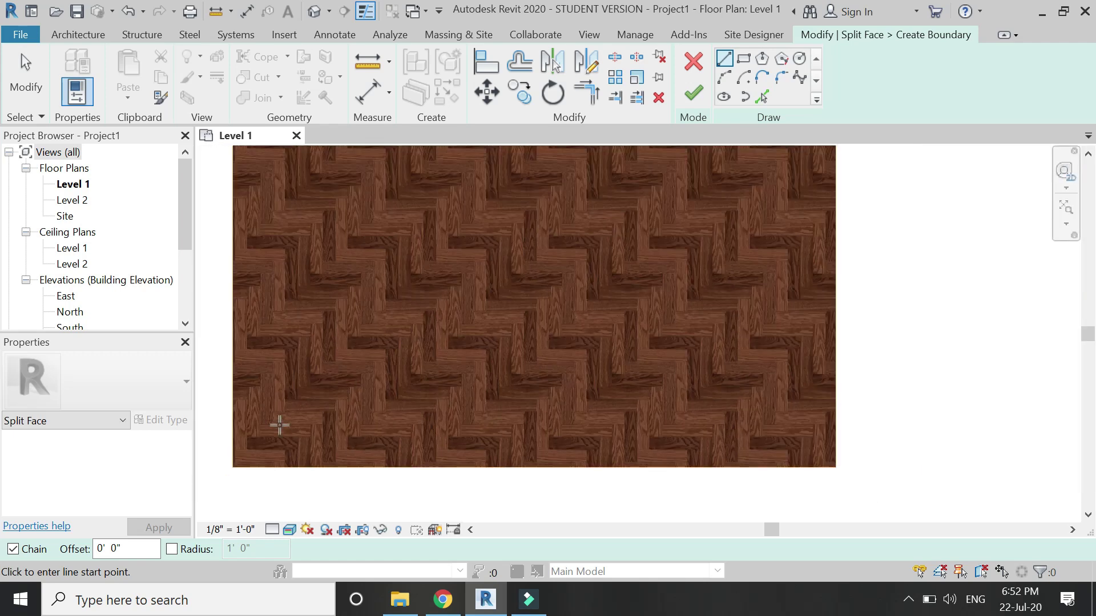
pyautogui.scroll(2, 317, 280)
pyautogui.scroll(4, 222, 308)
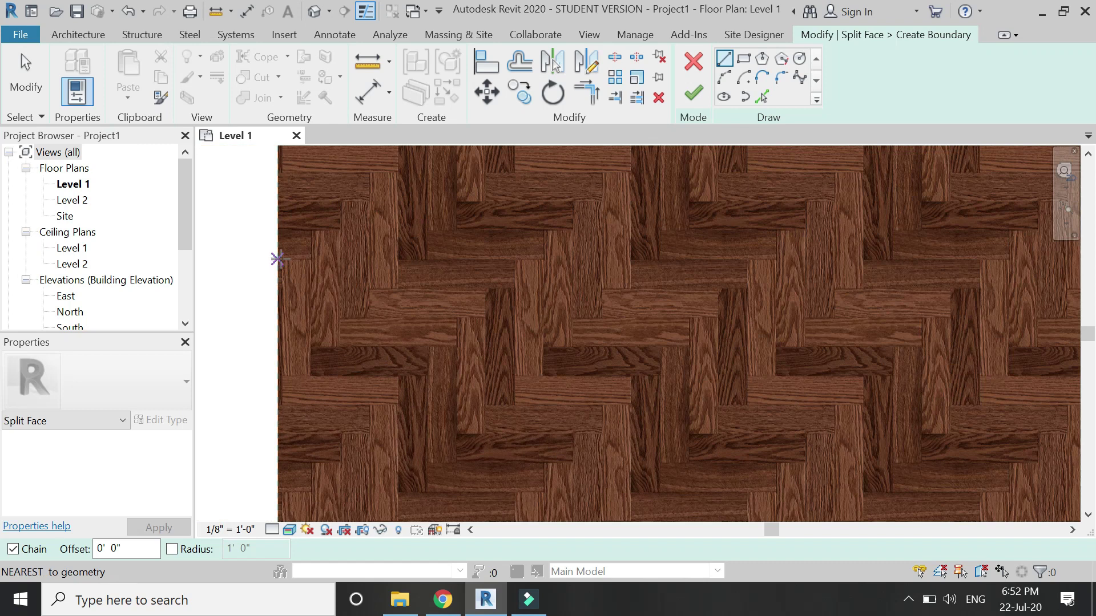
pyautogui.click(279, 259)
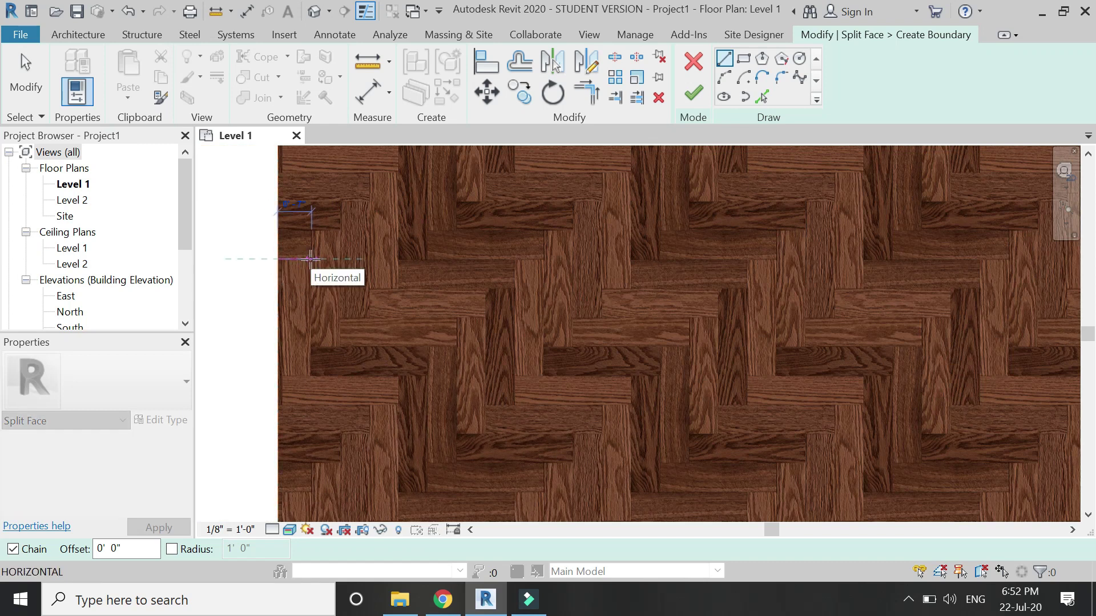
pyautogui.scroll(2, 310, 259)
pyautogui.click(310, 259)
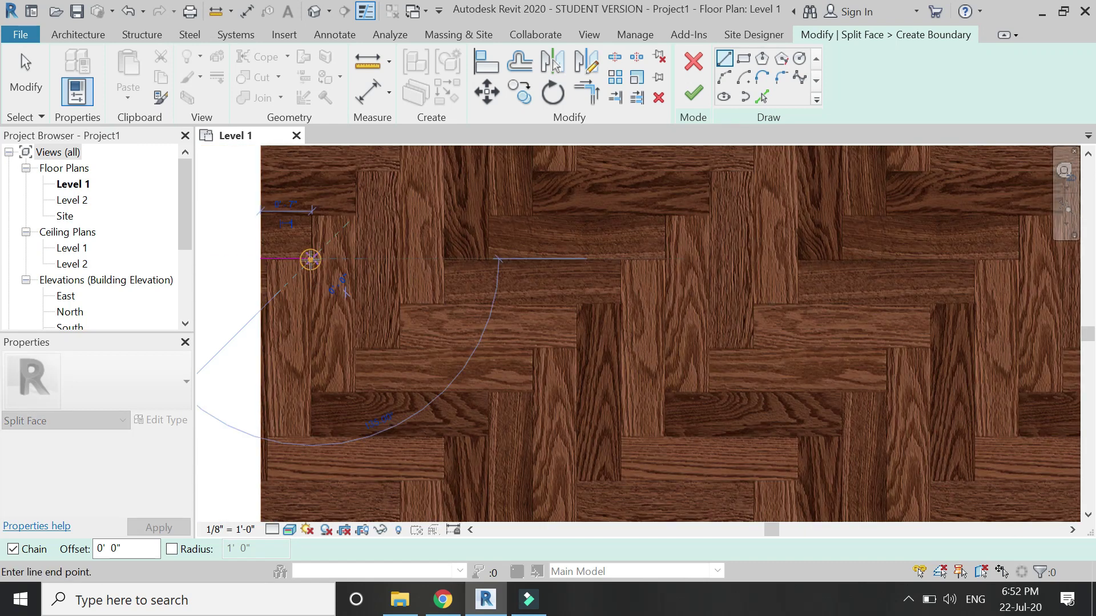
pyautogui.click(310, 392)
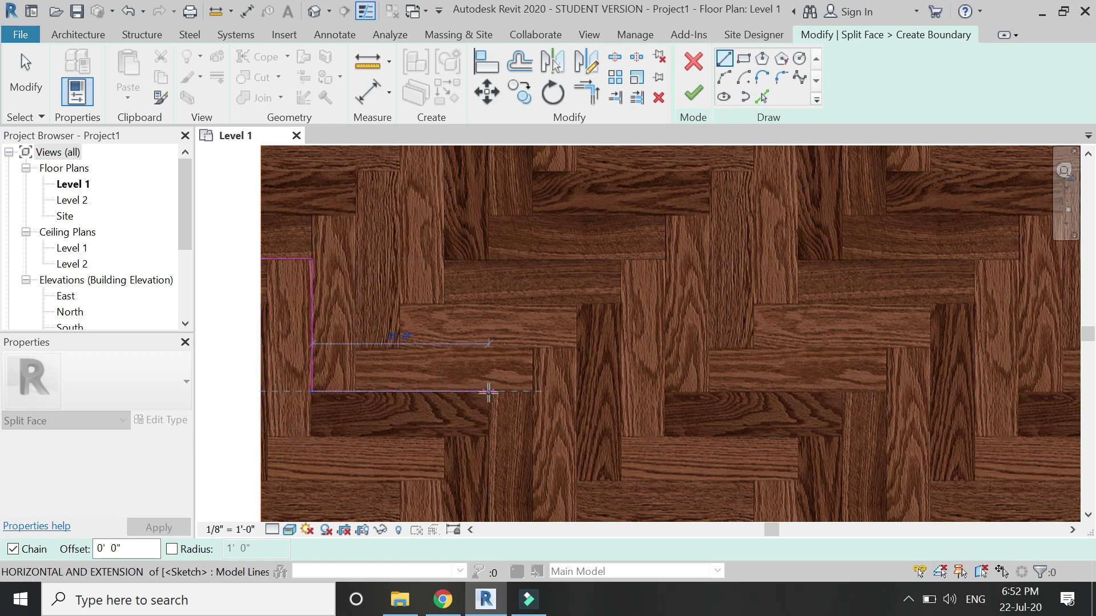
pyautogui.click(489, 392)
# Continue the split boundary down and right along the planks, and step it up and right around the plank ends
pyautogui.scroll(-3, 488, 392)
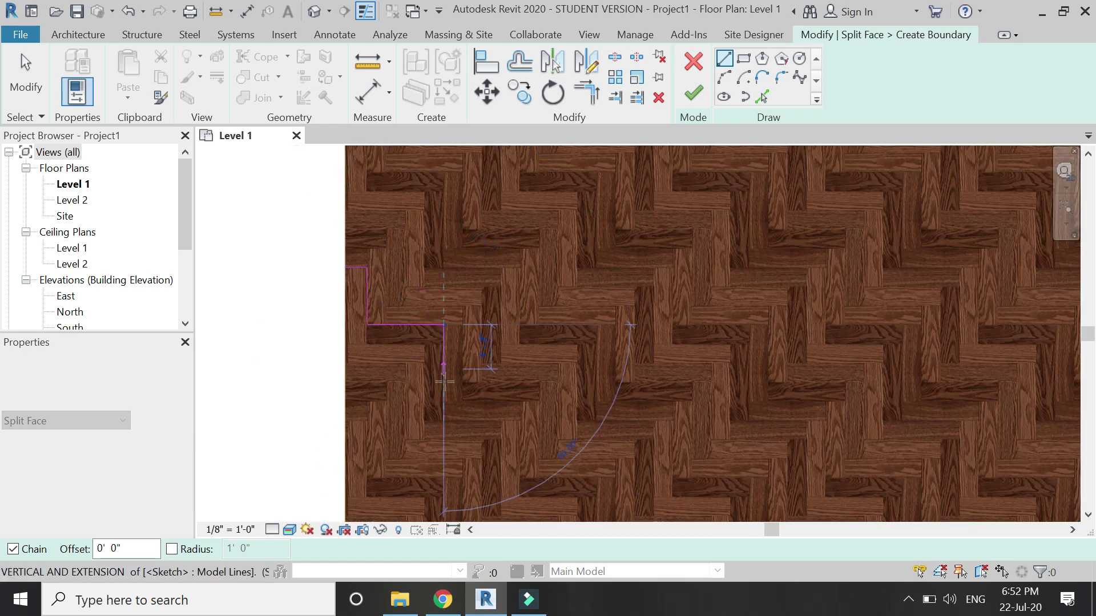
pyautogui.scroll(3, 444, 382)
pyautogui.click(444, 409)
pyautogui.click(608, 410)
pyautogui.click(612, 376)
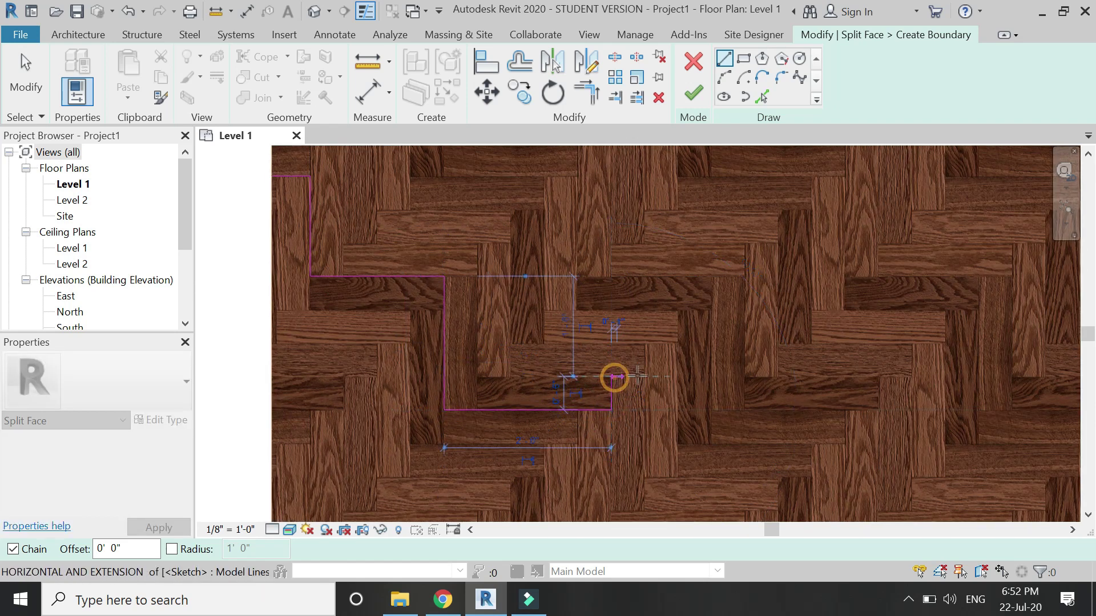
pyautogui.click(645, 377)
pyautogui.click(644, 343)
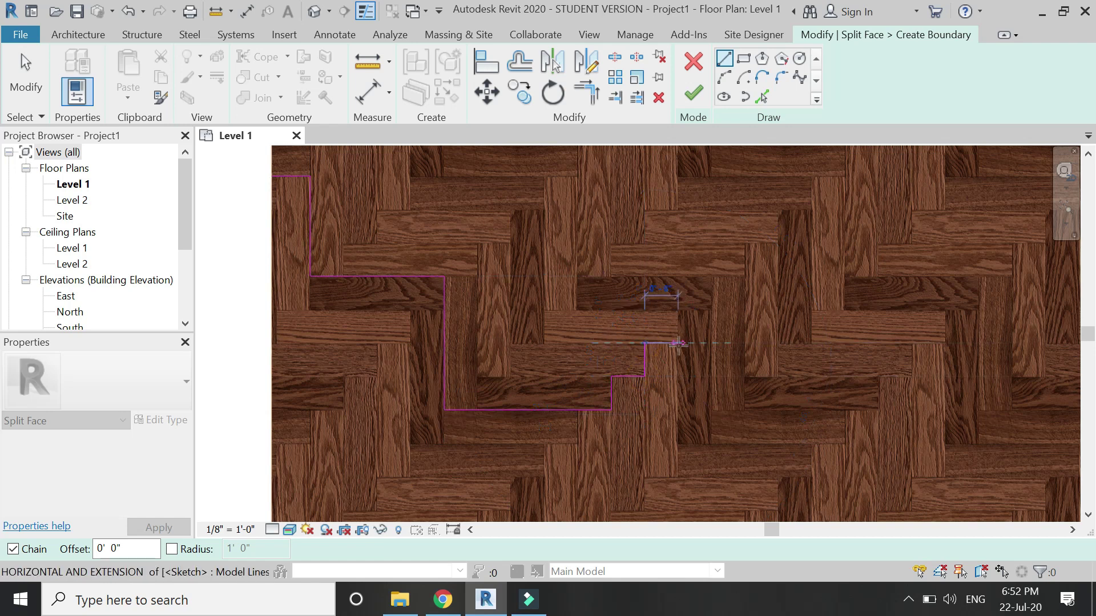
pyautogui.click(678, 344)
# Trace the short right end and the full upper edge of the protruding horizontal plank with boundary lines
pyautogui.click(679, 314)
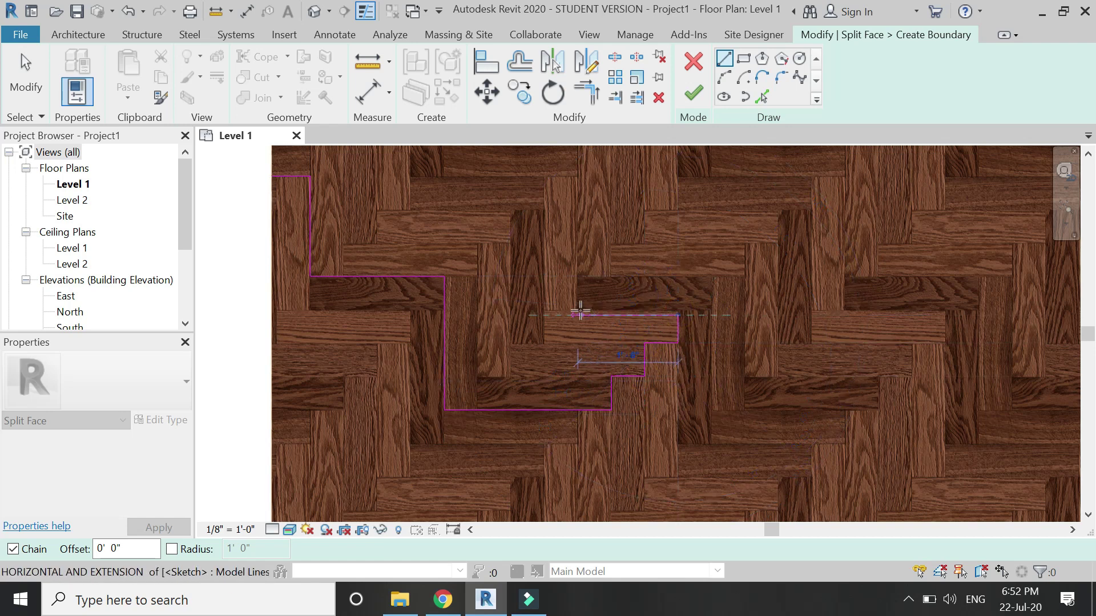
pyautogui.scroll(3, 682, 309)
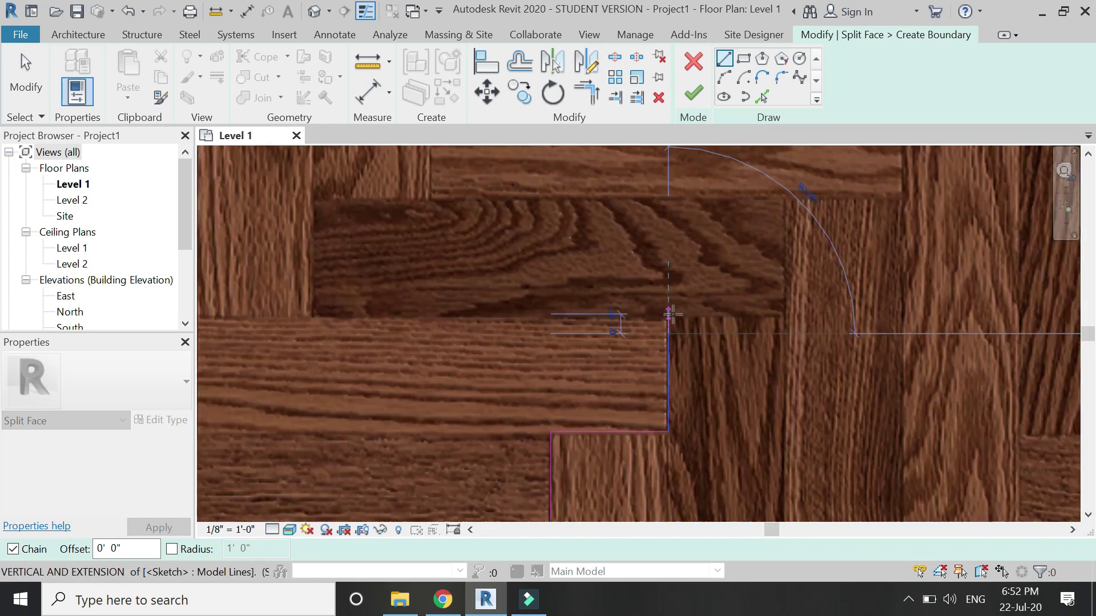
pyautogui.click(670, 319)
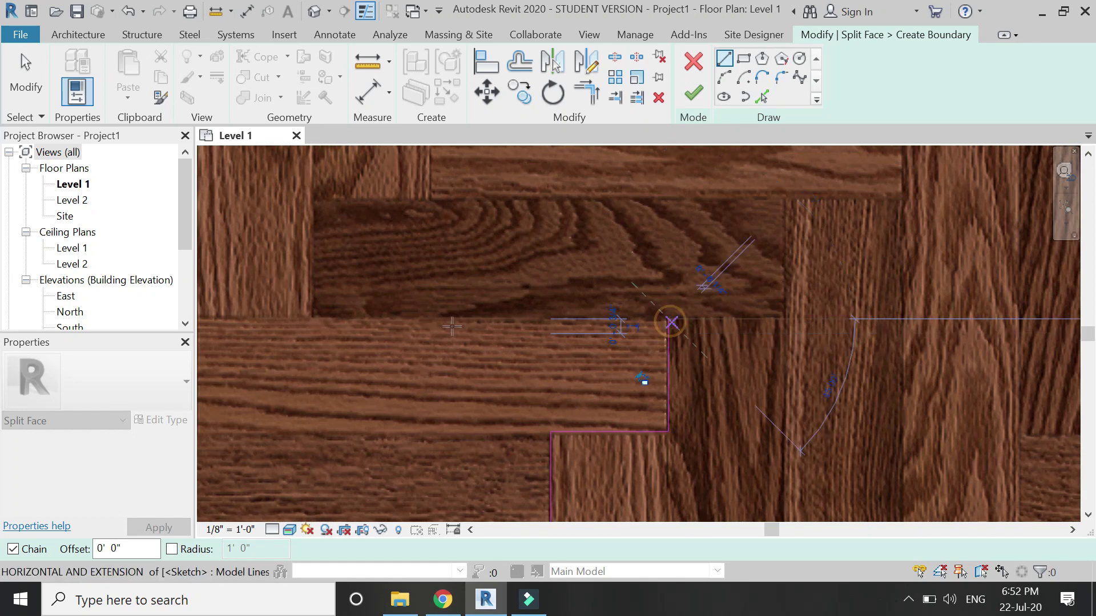
pyautogui.click(313, 318)
# Run the boundary up the vertical plank joint, step it over two vertical planks, and bring it down the second plank's right side
pyautogui.scroll(-3, 315, 317)
pyautogui.scroll(-3, 317, 291)
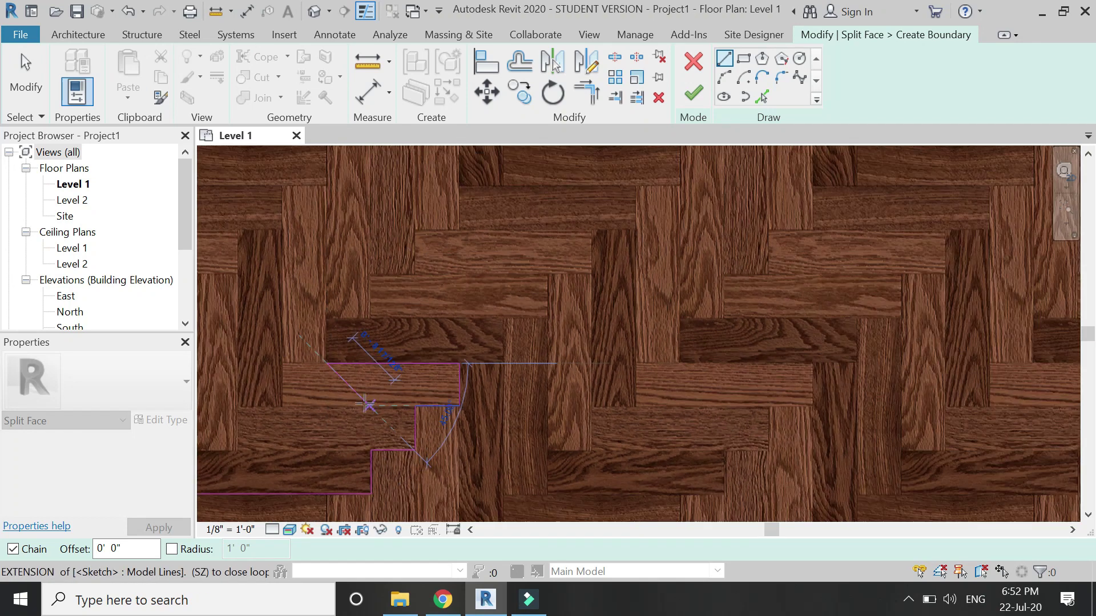
pyautogui.scroll(4, 346, 272)
pyautogui.scroll(1, 358, 270)
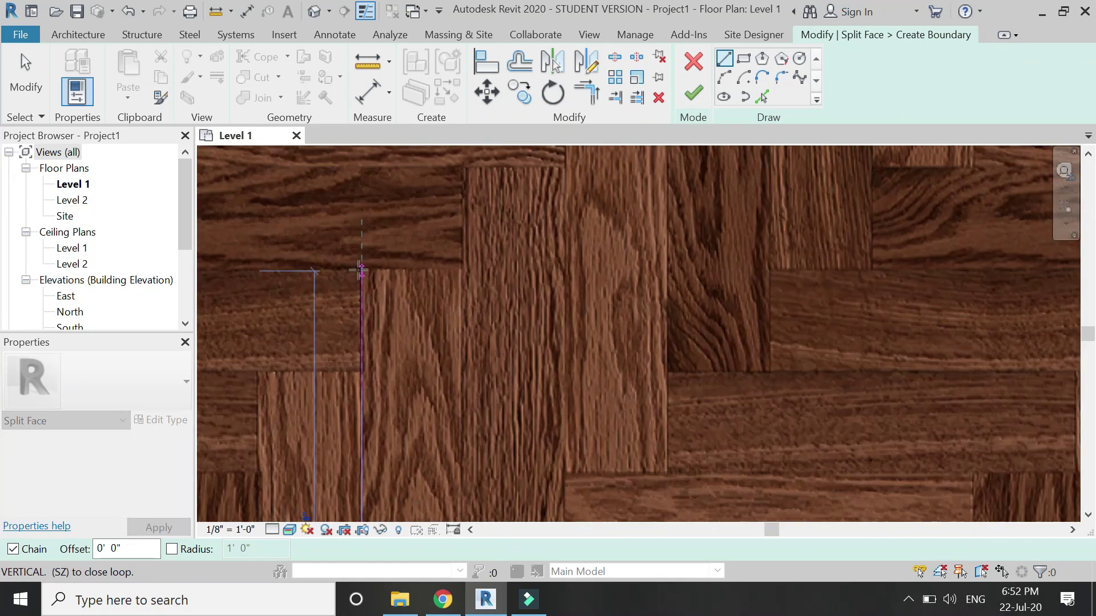
pyautogui.click(361, 270)
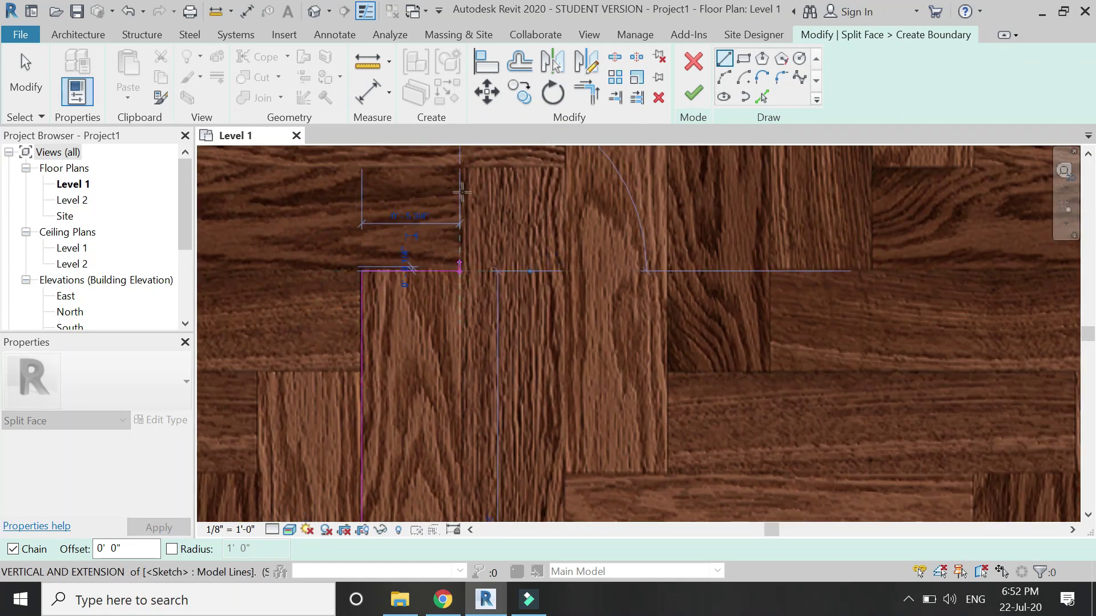
pyautogui.click(461, 168)
pyautogui.click(562, 168)
pyautogui.click(565, 467)
pyautogui.scroll(-4, 406, 419)
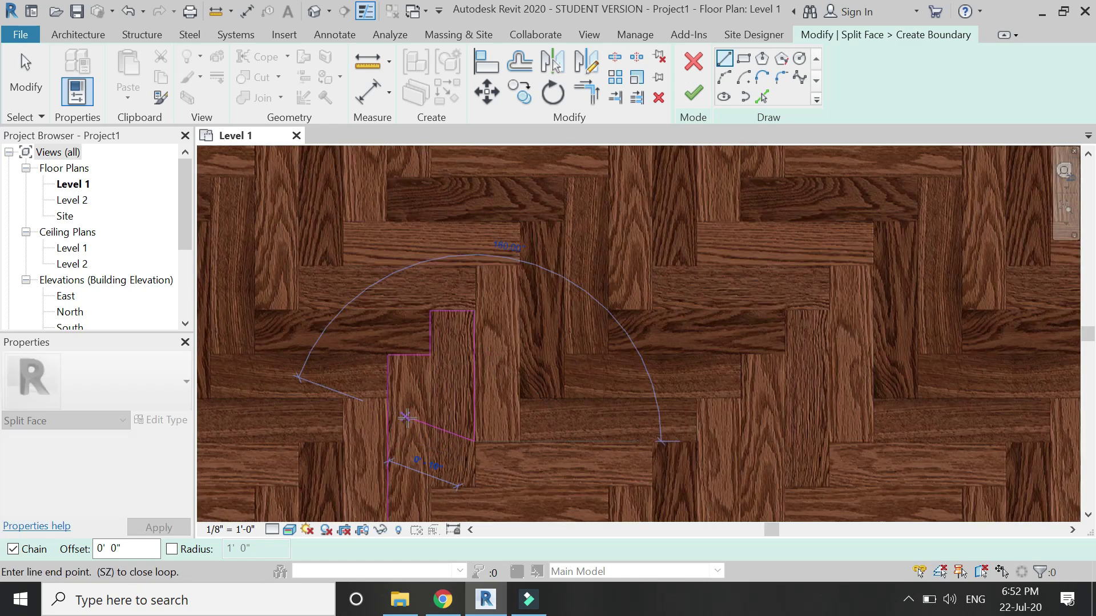
pyautogui.scroll(3, 645, 434)
# Step the boundary over the last planks to the floor's right edge and finish the split face sketch
pyautogui.click(837, 345)
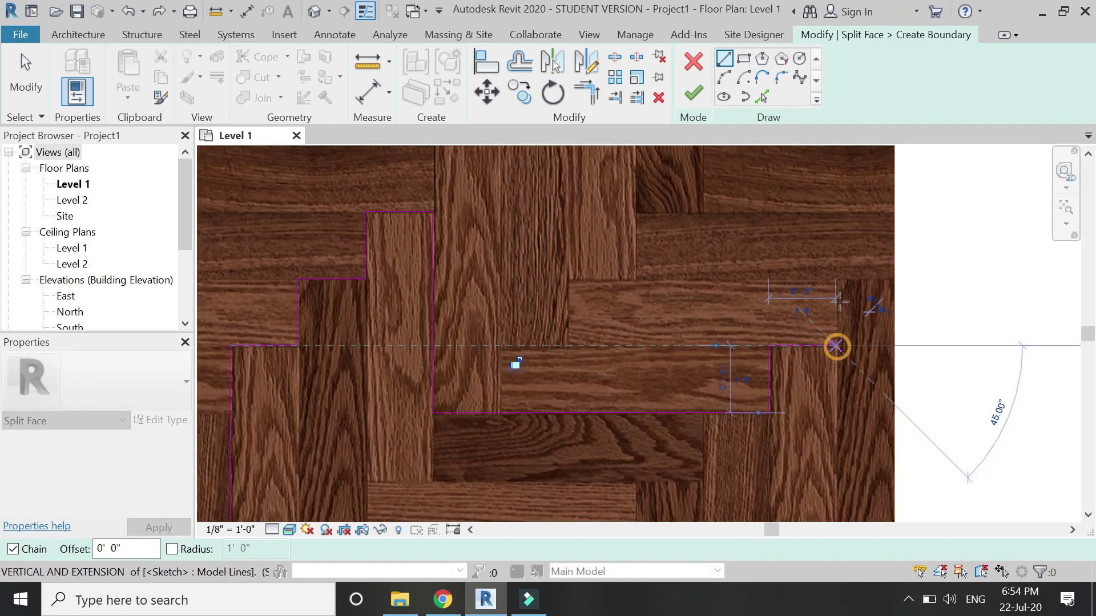
pyautogui.click(838, 279)
pyautogui.click(894, 279)
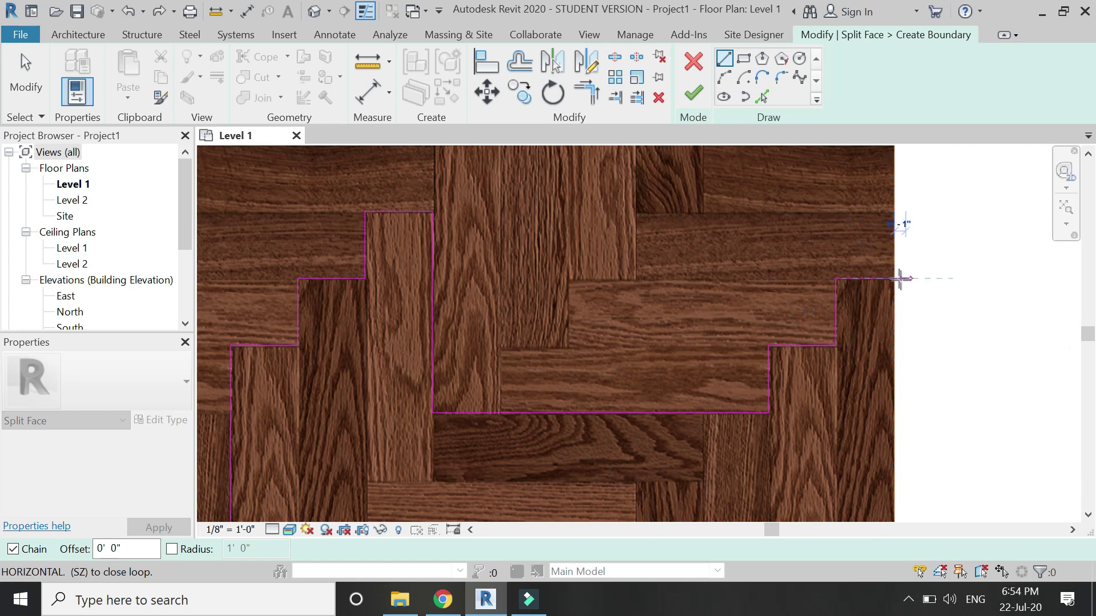
pyautogui.press('Escape')
pyautogui.scroll(-3, 825, 247)
pyautogui.scroll(-2, 825, 247)
pyautogui.press('Escape')
pyautogui.scroll(-2, 714, 407)
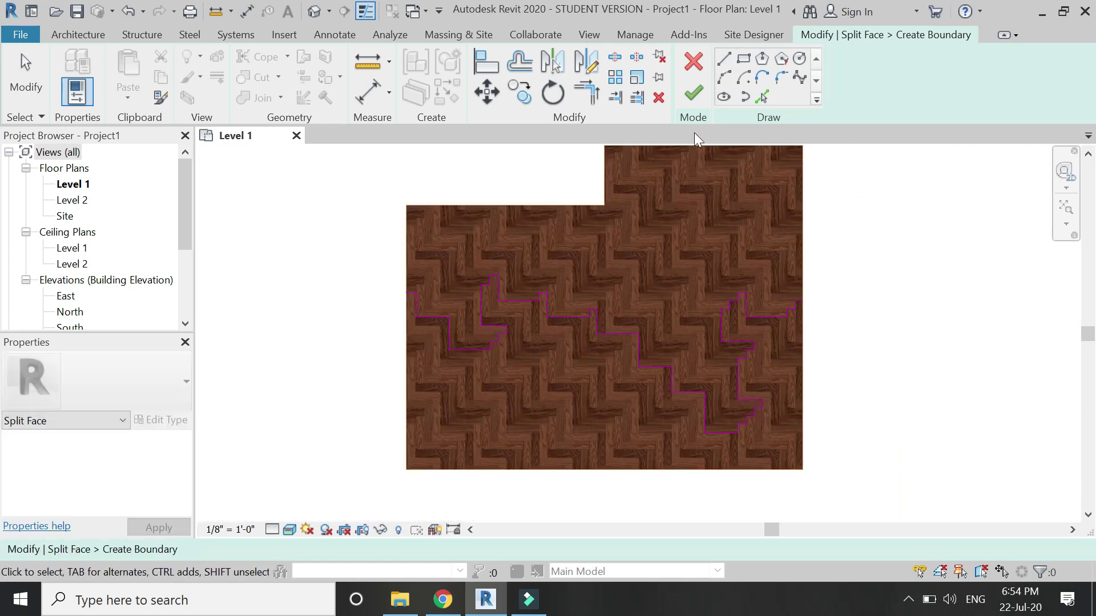
pyautogui.click(695, 107)
pyautogui.press('Escape')
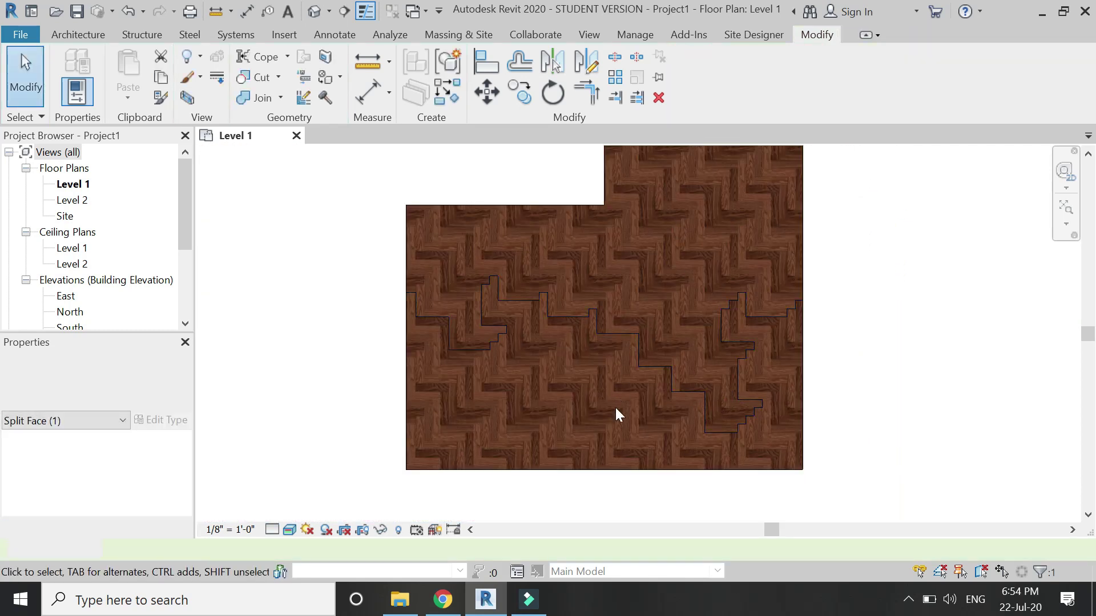
# View the Level 1 plan in Wireframe and Hidden Line visual styles to examine the stepped split outline
pyautogui.scroll(1, 578, 372)
pyautogui.click(289, 530)
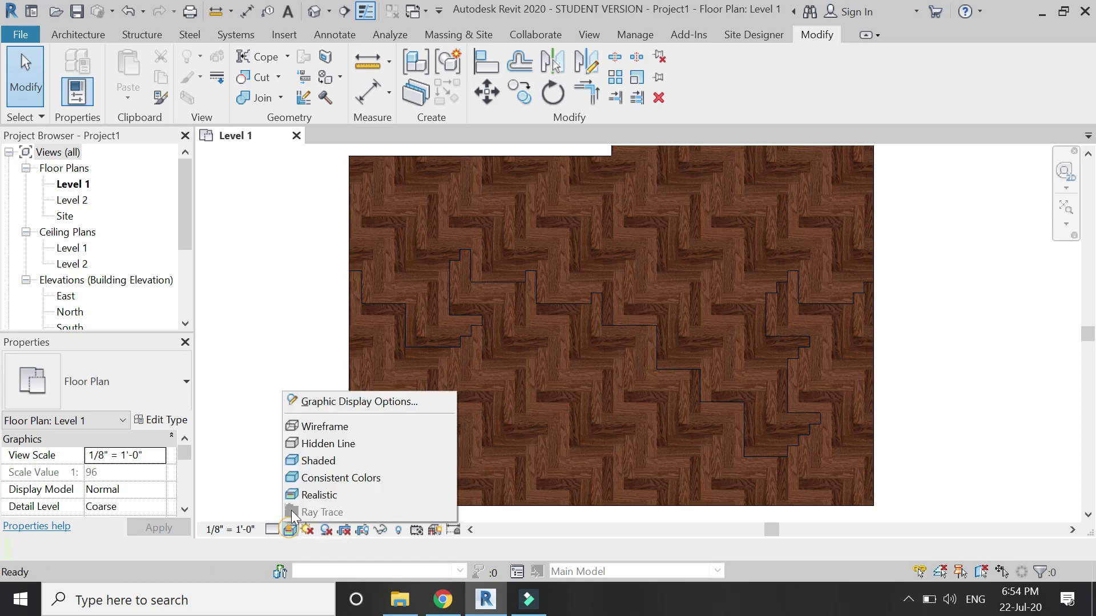
pyautogui.click(310, 427)
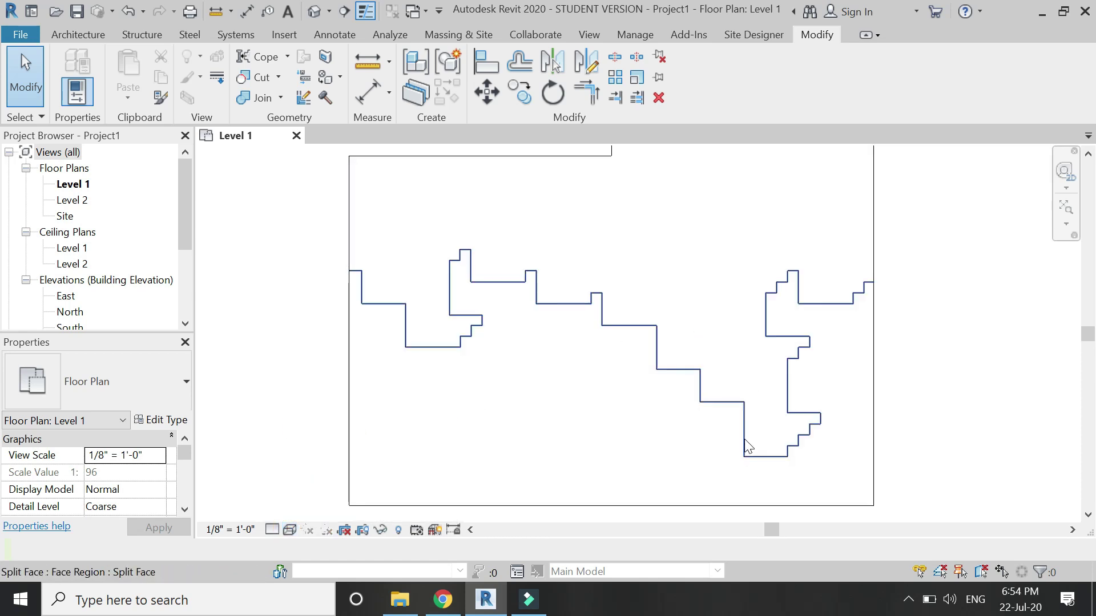
pyautogui.click(289, 529)
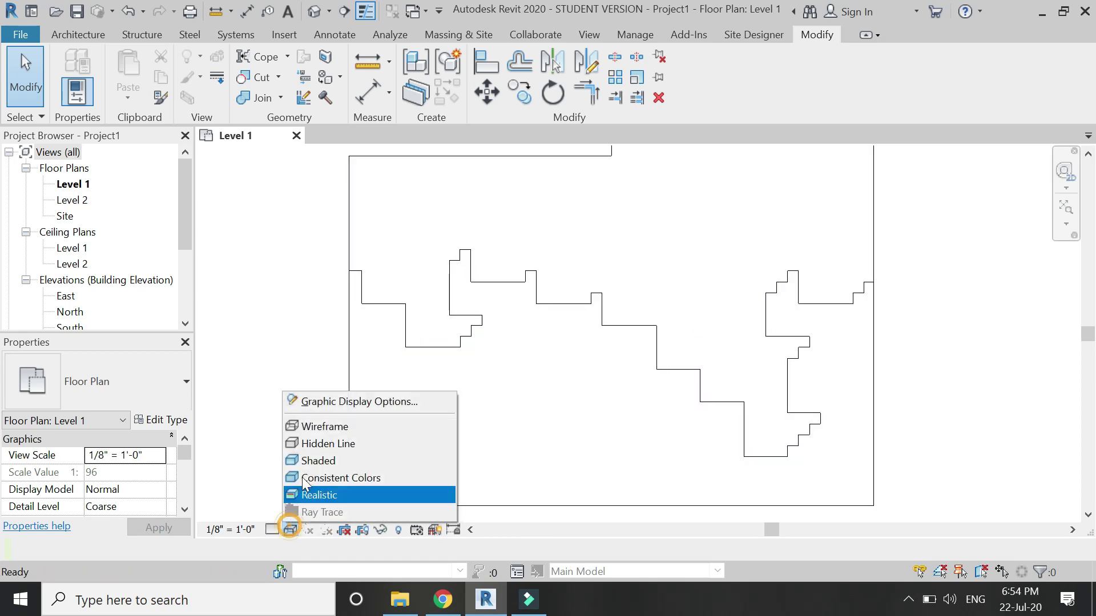
pyautogui.click(311, 444)
pyautogui.scroll(-2, 477, 455)
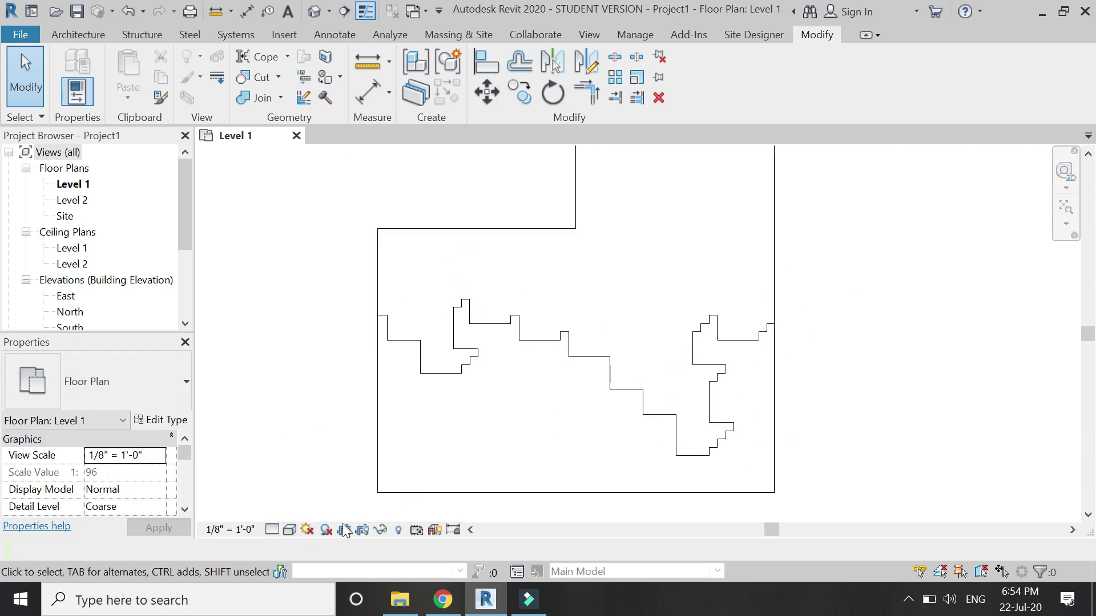
# Start another Split Face and set the Level 1 plan back to the Realistic visual style
pyautogui.click(326, 60)
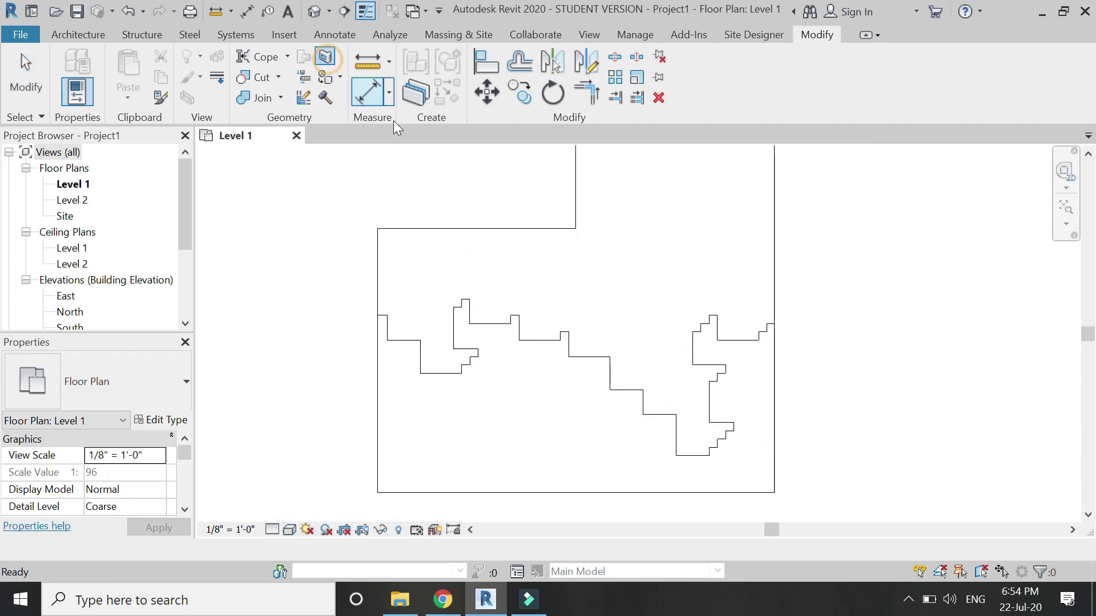
pyautogui.click(290, 530)
pyautogui.click(319, 494)
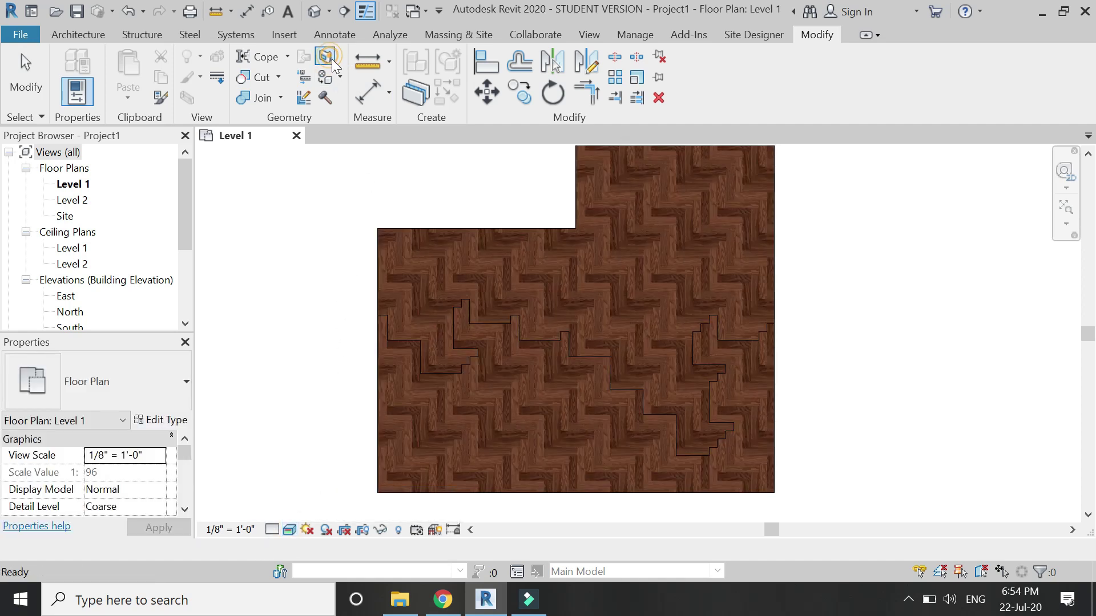
# Pick the floor's upper face for splitting and trace the left end and lower edge of a dark horizontal plank above the stepped boundary
pyautogui.click(493, 232)
pyautogui.scroll(2, 733, 262)
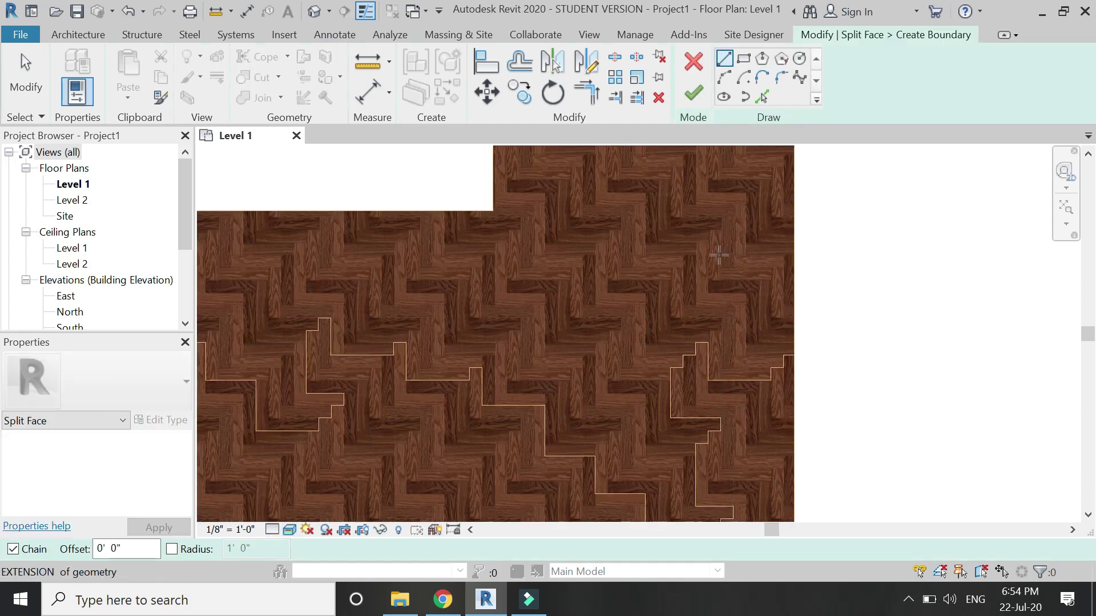
pyautogui.scroll(1, 718, 255)
pyautogui.scroll(2, 529, 301)
pyautogui.click(552, 291)
pyautogui.click(552, 329)
pyautogui.click(668, 329)
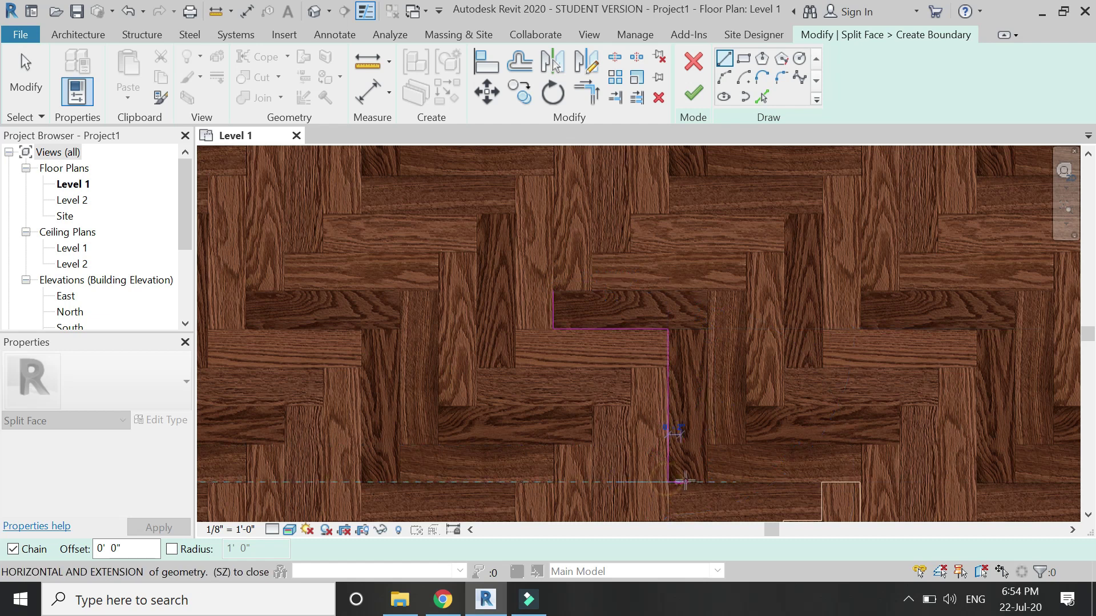
# Close the L-shaped loop around the two dark planks, finish the face split, and show the plan in Hidden Line
pyautogui.click(706, 482)
pyautogui.click(705, 291)
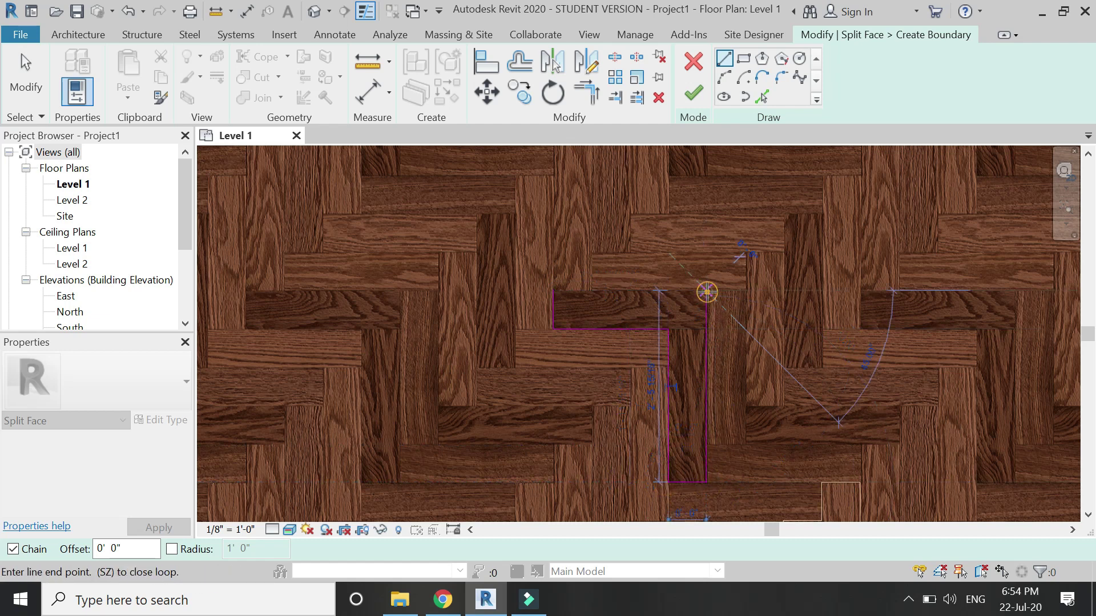
pyautogui.click(553, 291)
pyautogui.scroll(-3, 716, 341)
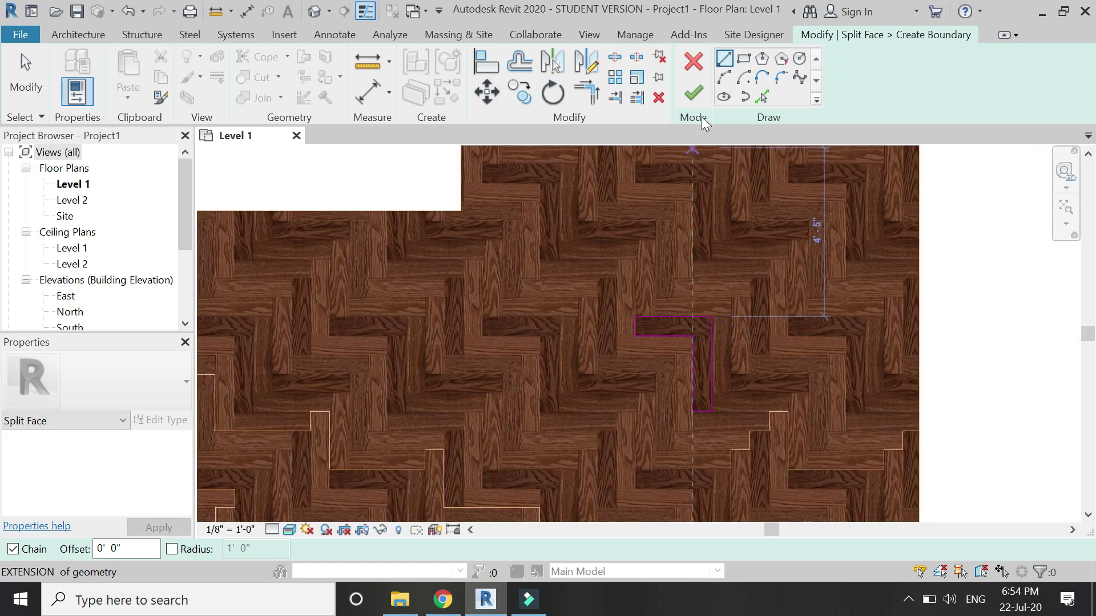
pyautogui.click(701, 87)
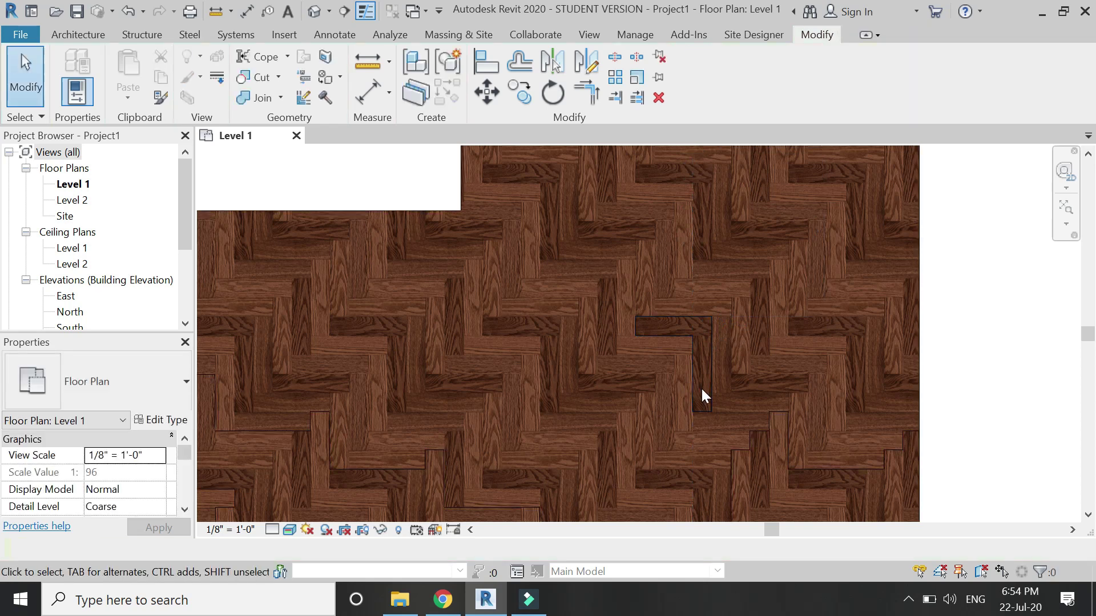
pyautogui.click(289, 531)
pyautogui.click(299, 443)
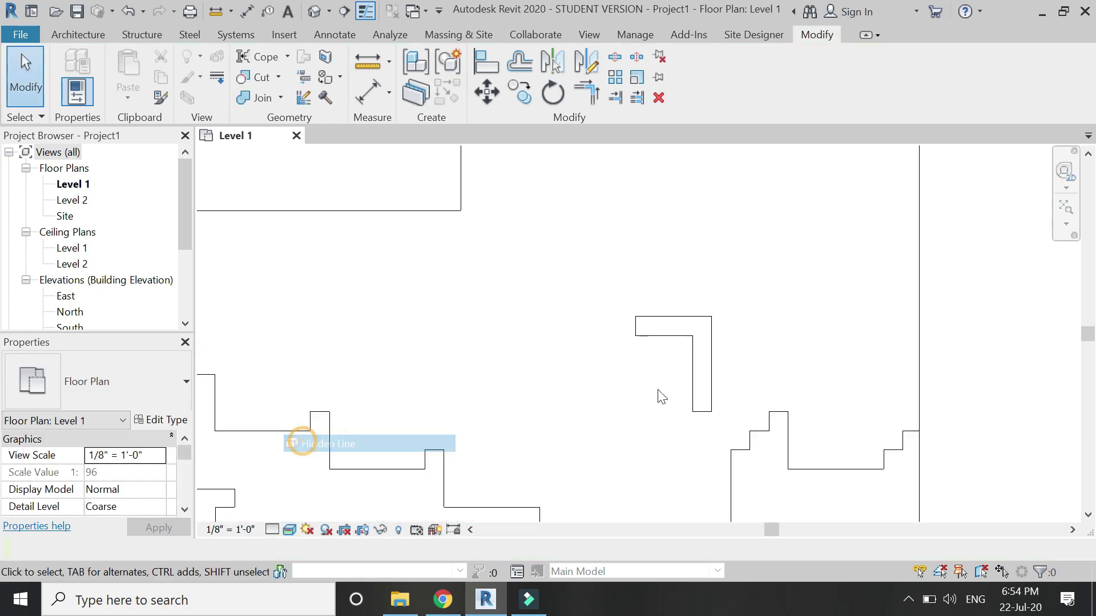
# Set the Level 1 plan back to the Realistic visual style and start another Split Face on the floor's upper face
pyautogui.click(290, 530)
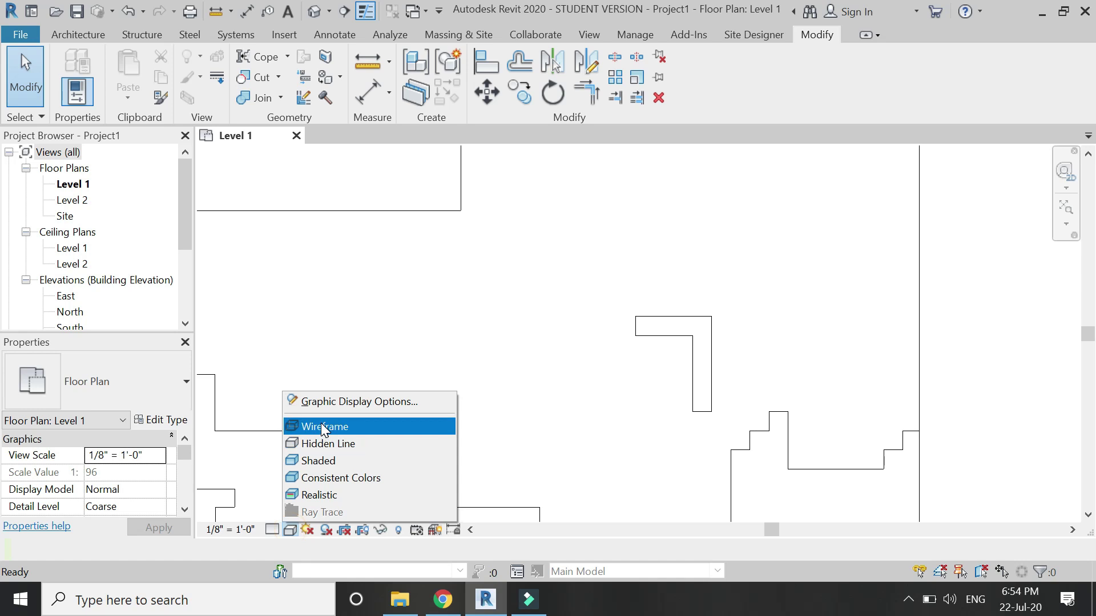
pyautogui.click(316, 443)
pyautogui.click(288, 530)
pyautogui.click(299, 494)
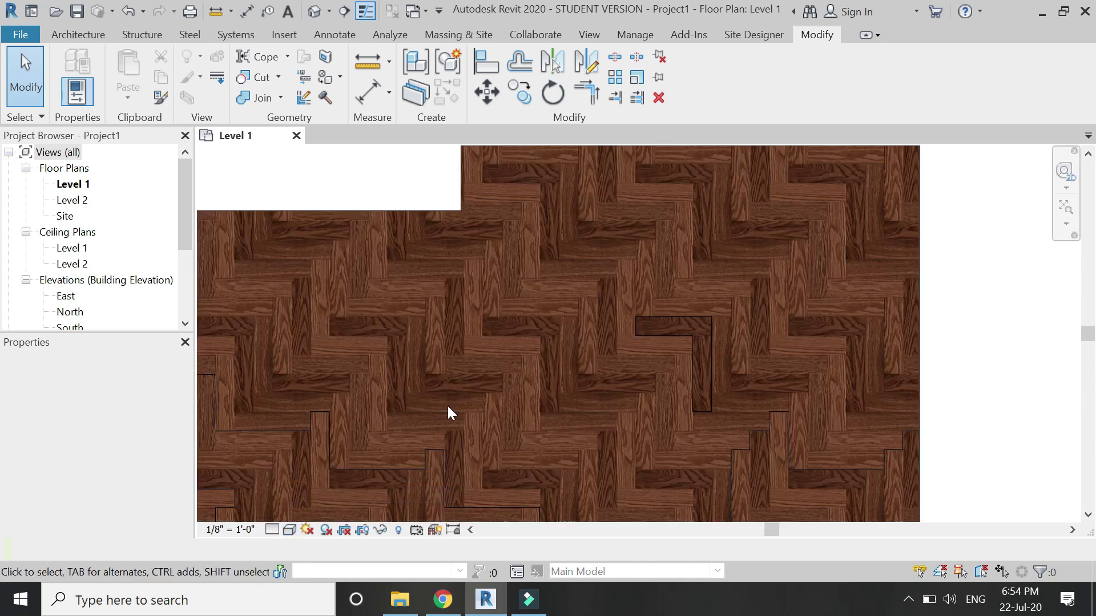
pyautogui.click(325, 57)
pyautogui.click(434, 220)
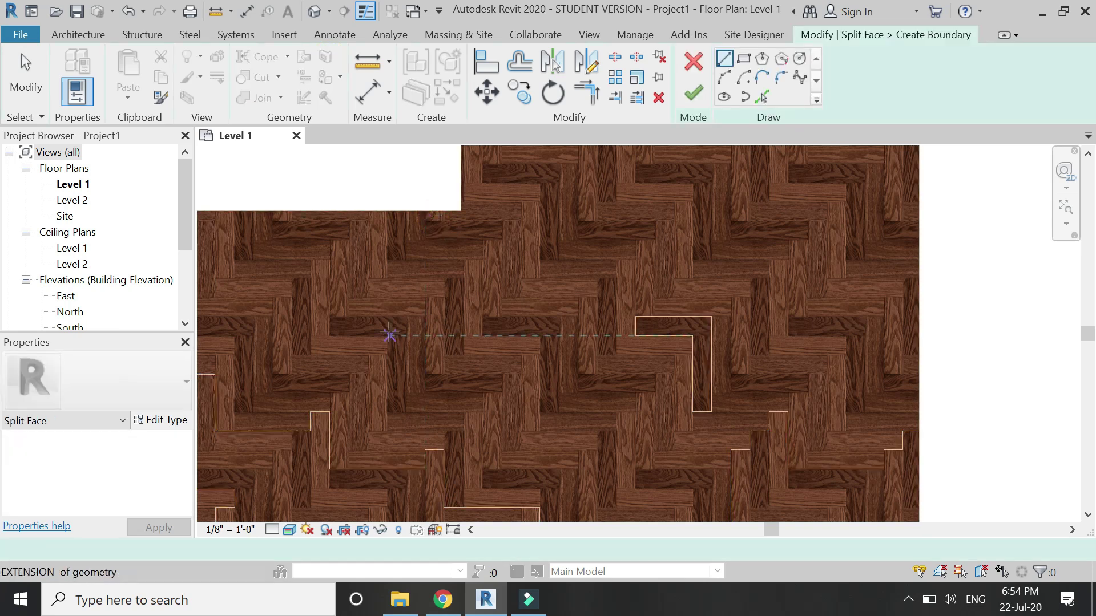
# Trace a closed rectangular loop around a single dark horizontal plank above the stepped boundary
pyautogui.scroll(4, 389, 334)
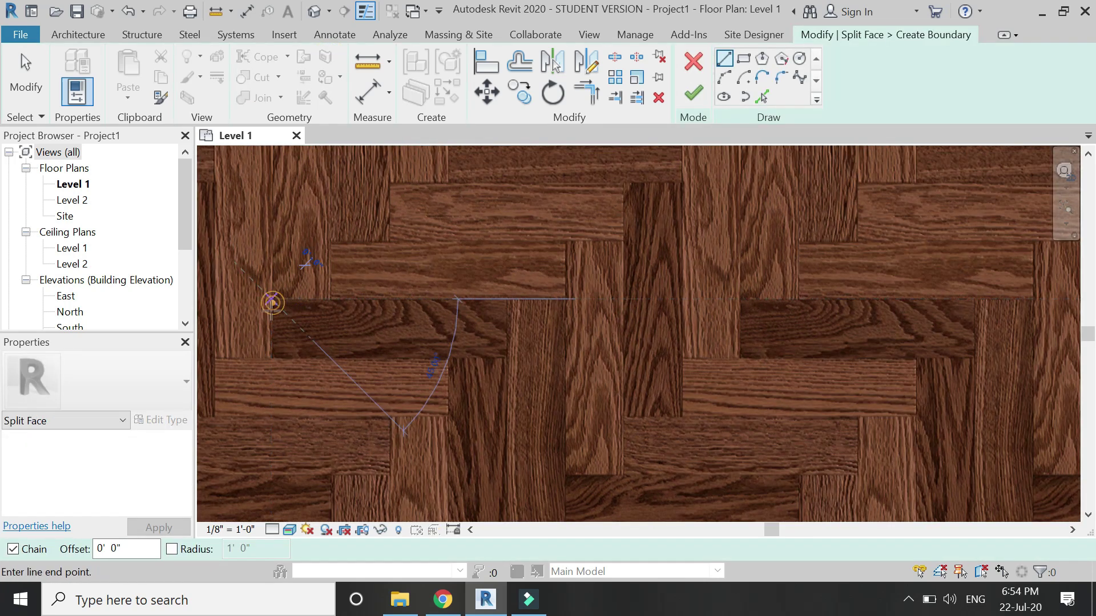
pyautogui.click(271, 303)
pyautogui.click(271, 358)
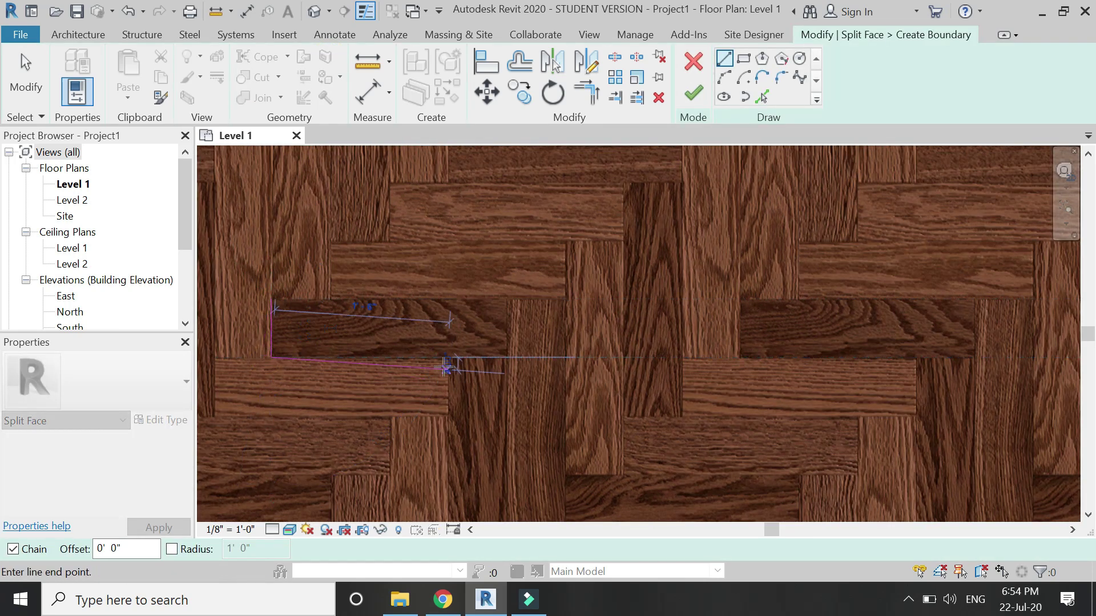
pyautogui.click(505, 357)
pyautogui.click(505, 299)
pyautogui.click(272, 300)
# Trace a closed L-shaped loop around the neighbouring dark vertical plank and the horizontal plank extending from its lower end
pyautogui.click(619, 178)
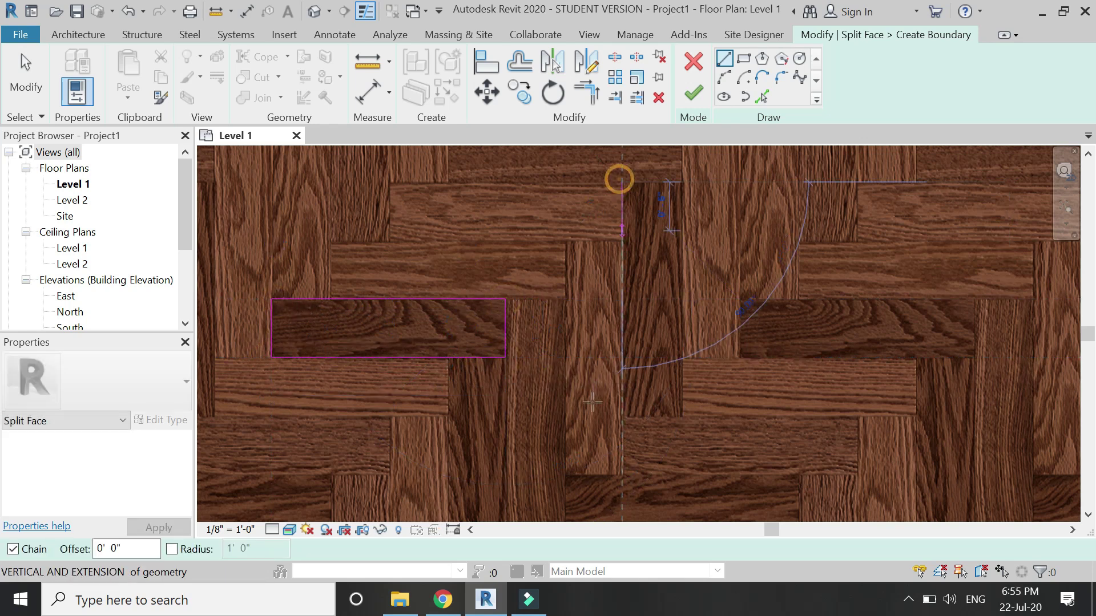
pyautogui.click(622, 415)
pyautogui.click(915, 415)
pyautogui.click(914, 358)
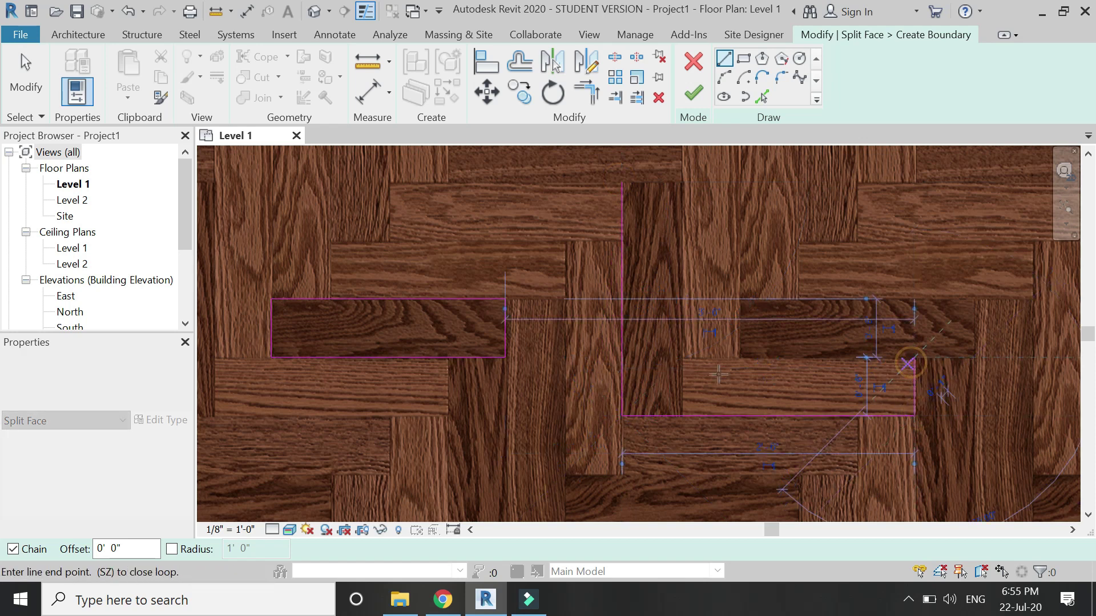
pyautogui.click(681, 357)
pyautogui.click(681, 183)
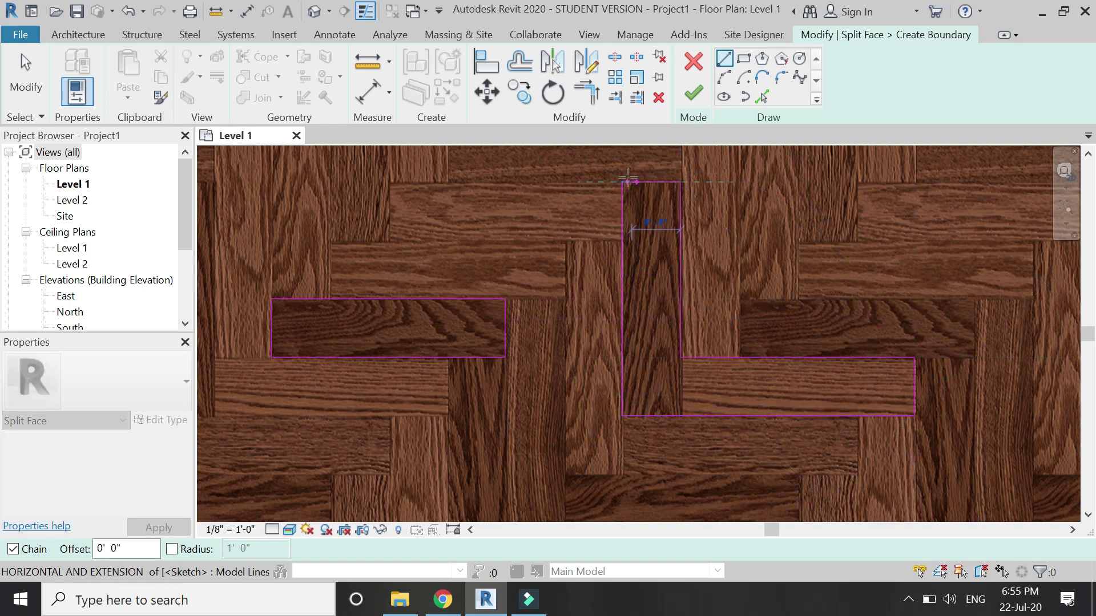
pyautogui.click(622, 183)
# Try to finish the face split with both the rectangular and the L-shaped loops in one sketch
pyautogui.scroll(-5, 505, 228)
pyautogui.click(694, 92)
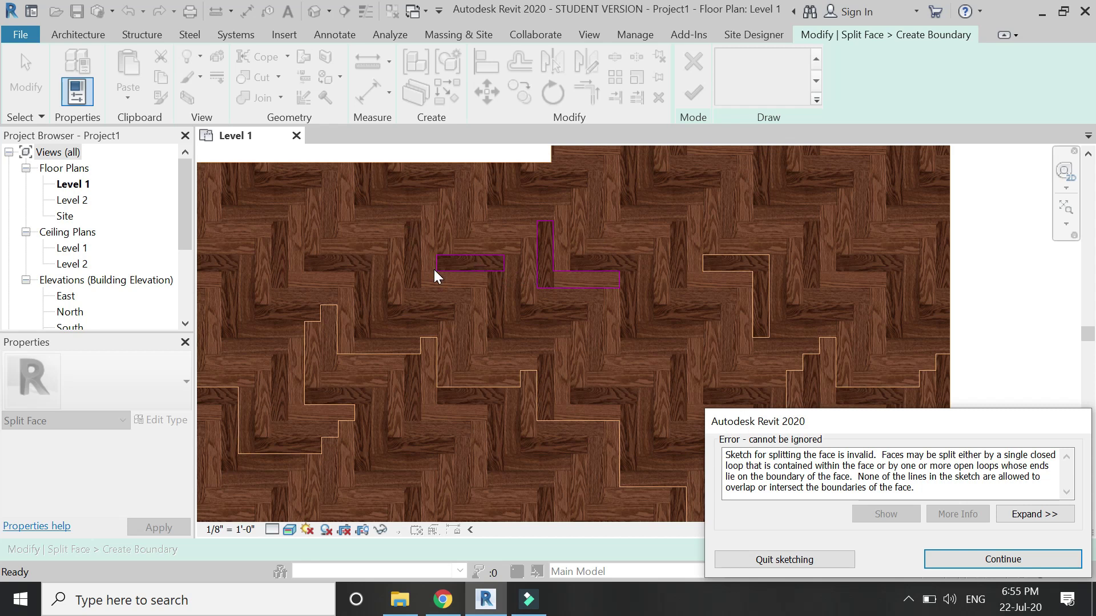
pyautogui.press('Return')
# Delete the rectangular loop around the single plank and finish the face split with only the L-shaped loop
pyautogui.scroll(2, 537, 233)
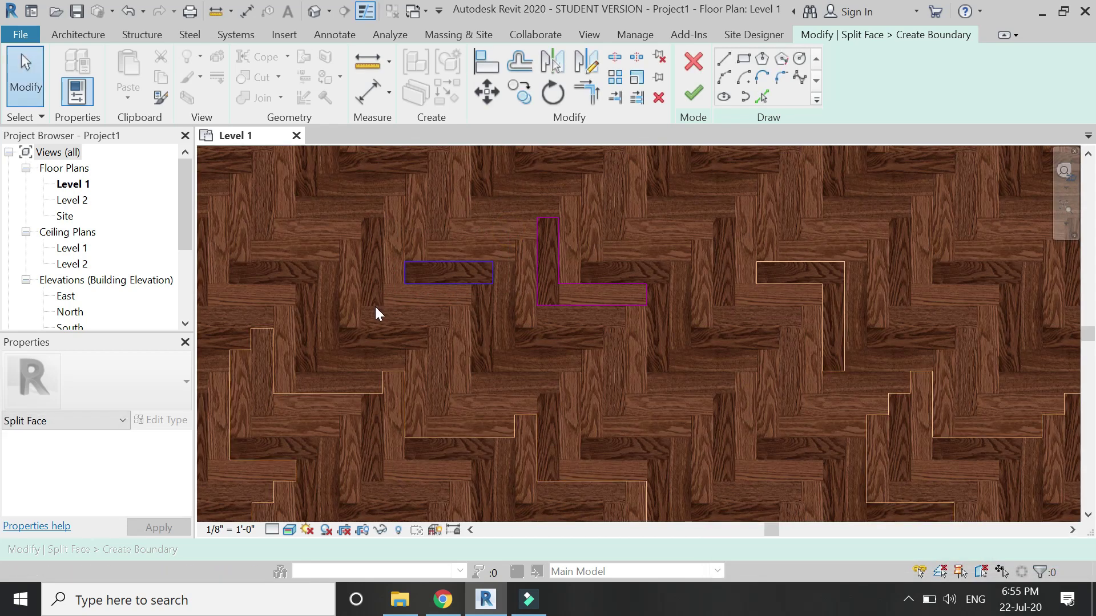
pyautogui.press('Delete')
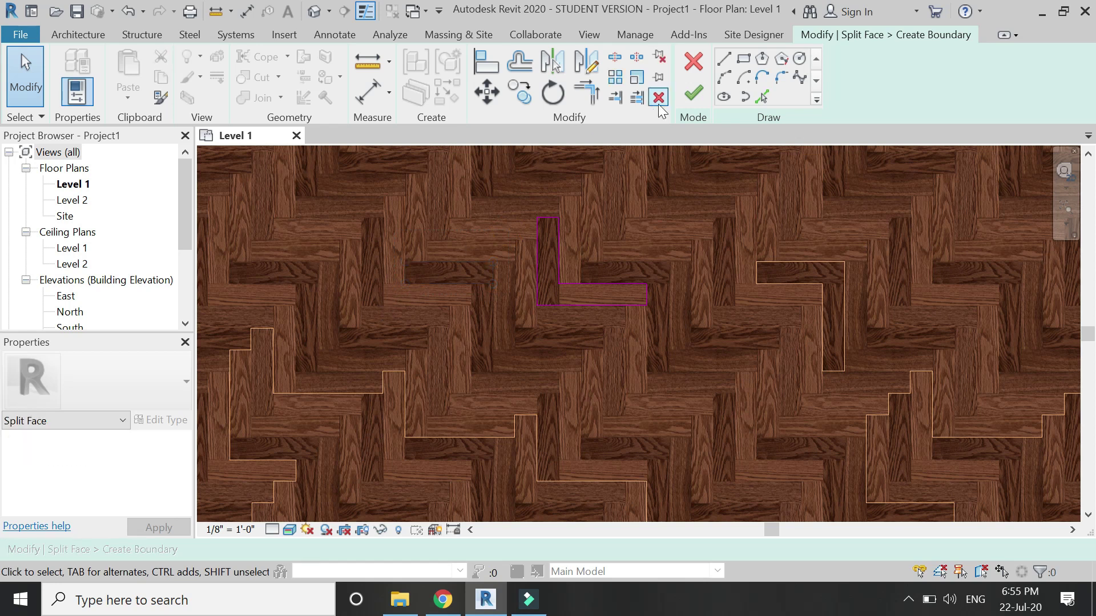
pyautogui.click(692, 93)
# Paint the floor region below the stepped boundary with the Herringbone (Light) material
pyautogui.scroll(-4, 494, 278)
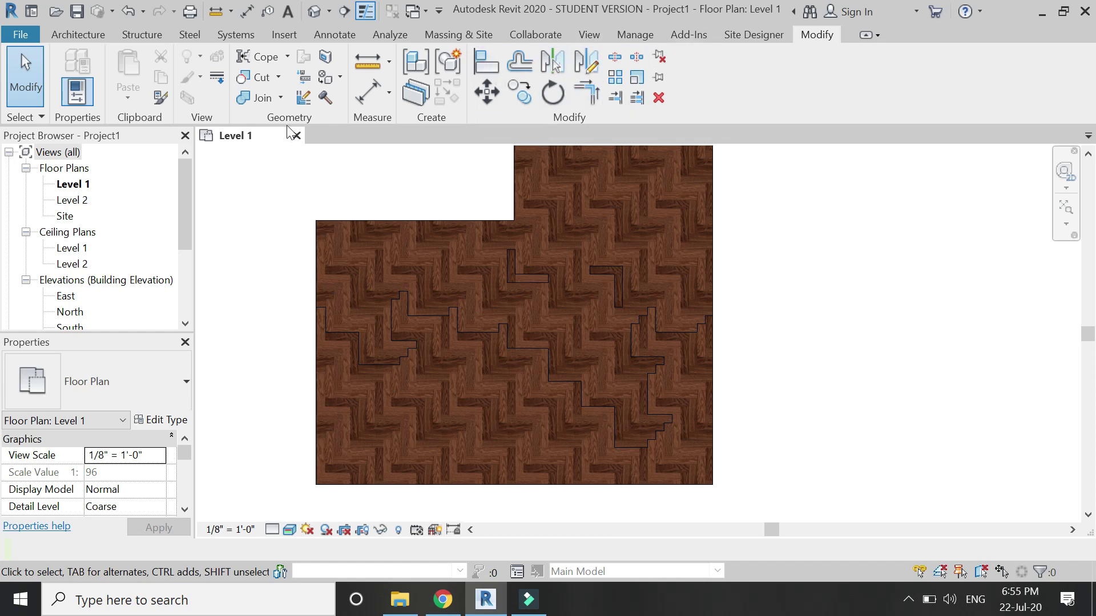
pyautogui.click(331, 84)
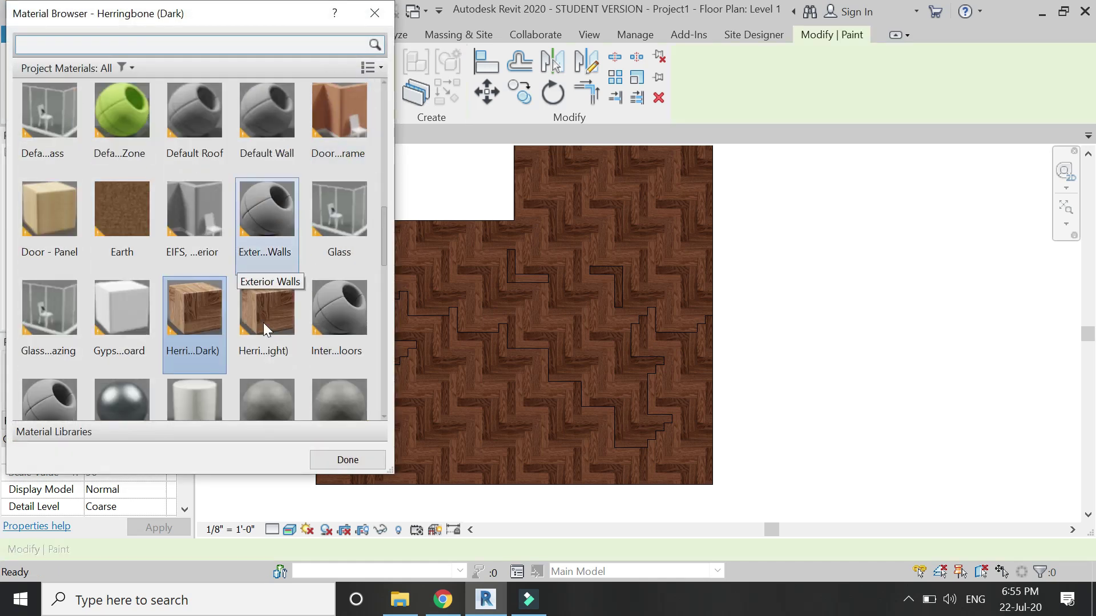
pyautogui.click(258, 327)
pyautogui.click(454, 446)
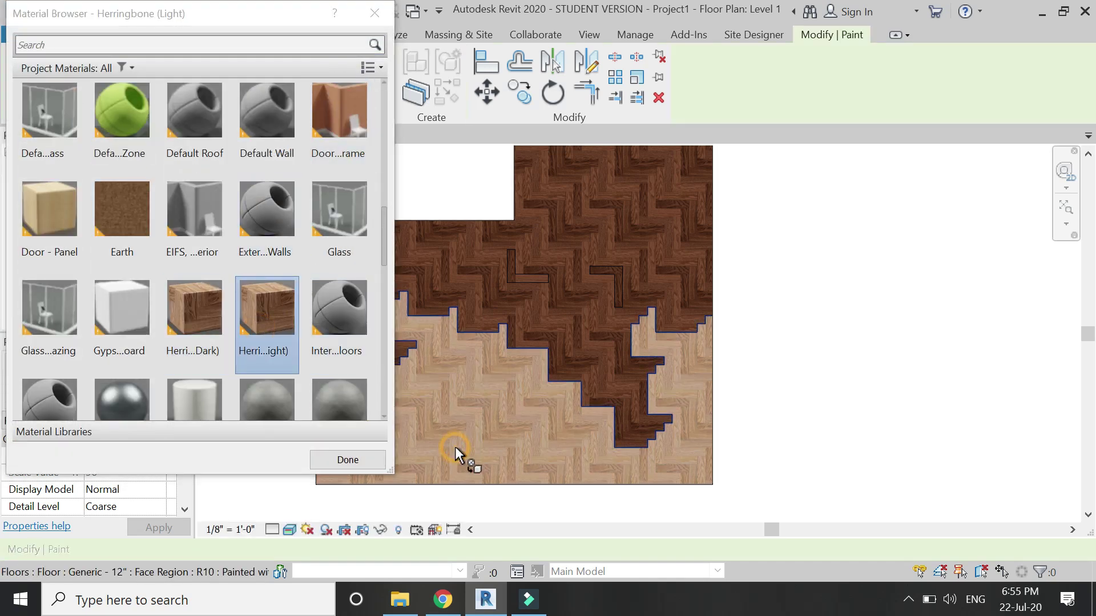
# Paint the two isolated L-shaped plank islands with Herringbone (Light) and finish painting
pyautogui.scroll(5, 516, 260)
pyautogui.click(500, 297)
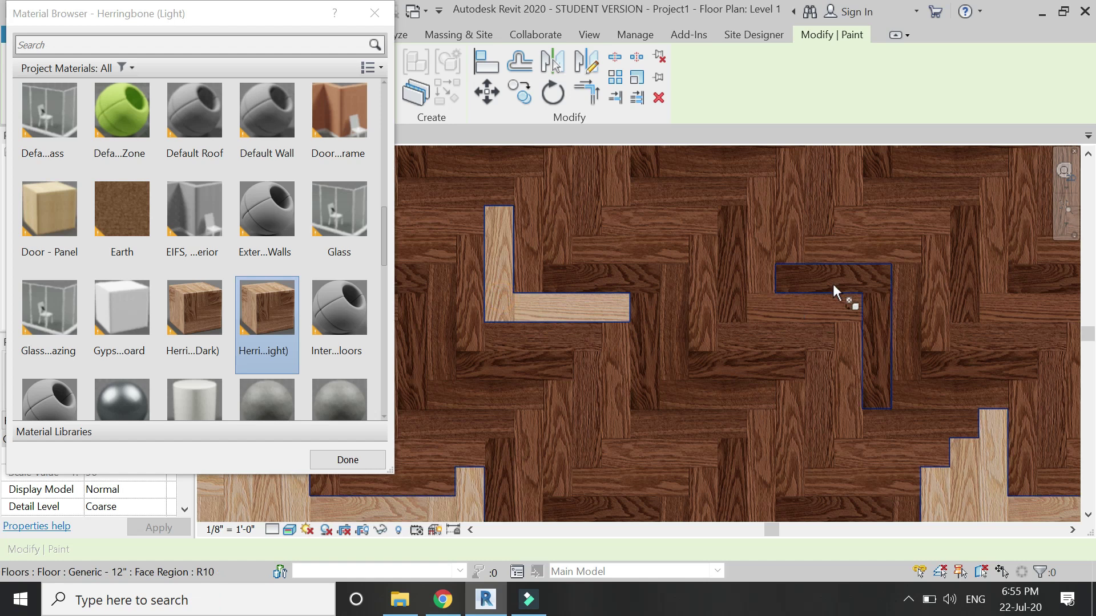
pyautogui.click(845, 272)
pyautogui.scroll(-6, 719, 271)
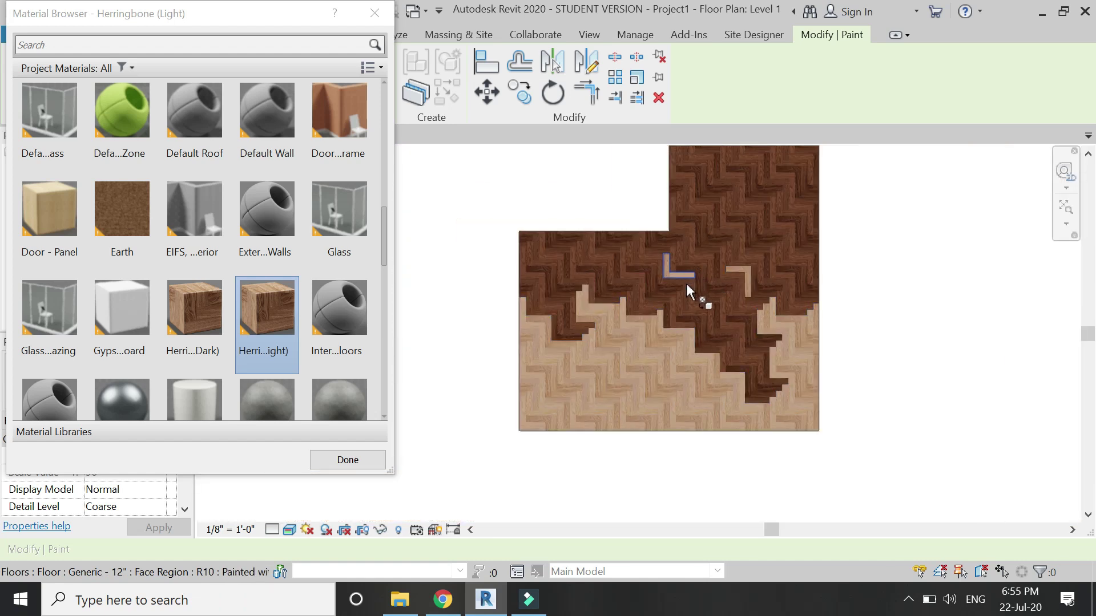
pyautogui.click(362, 460)
pyautogui.press('Escape')
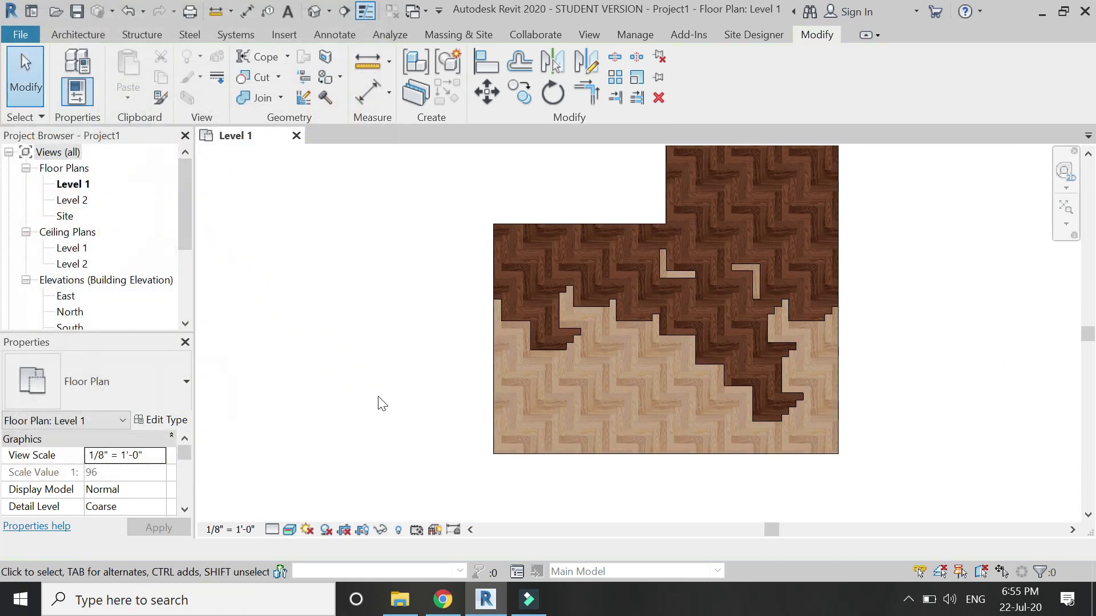
# Open the default 3D view, set it to the Realistic visual style, and examine the painted floor's faces and edges
pyautogui.moveTo(711, 368); pyautogui.dragTo(658, 405, button='middle')
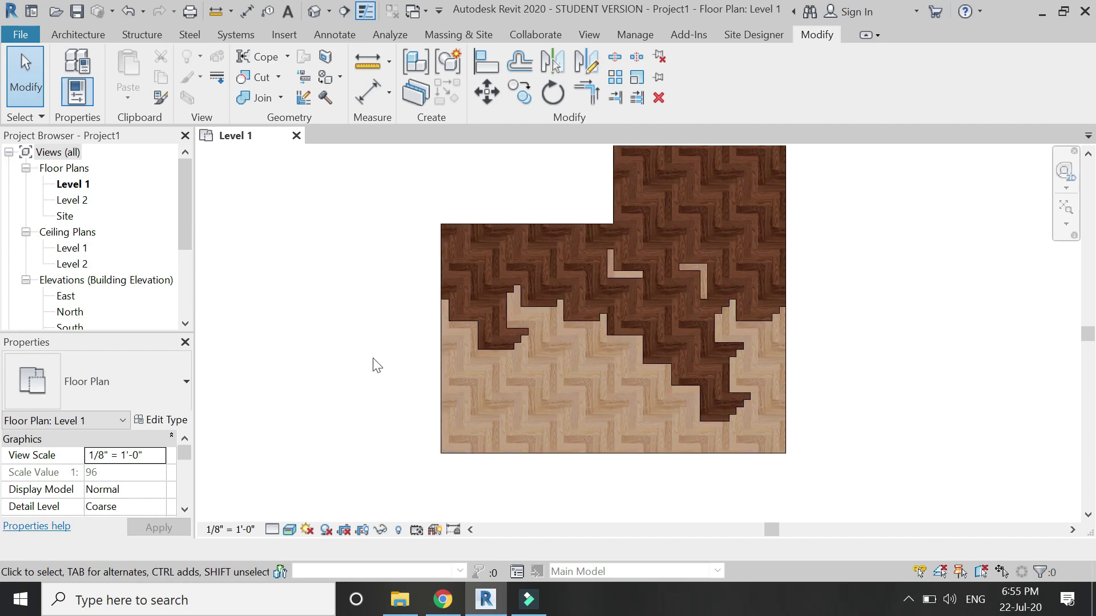
pyautogui.scroll(-2, 377, 366)
pyautogui.click(315, 12)
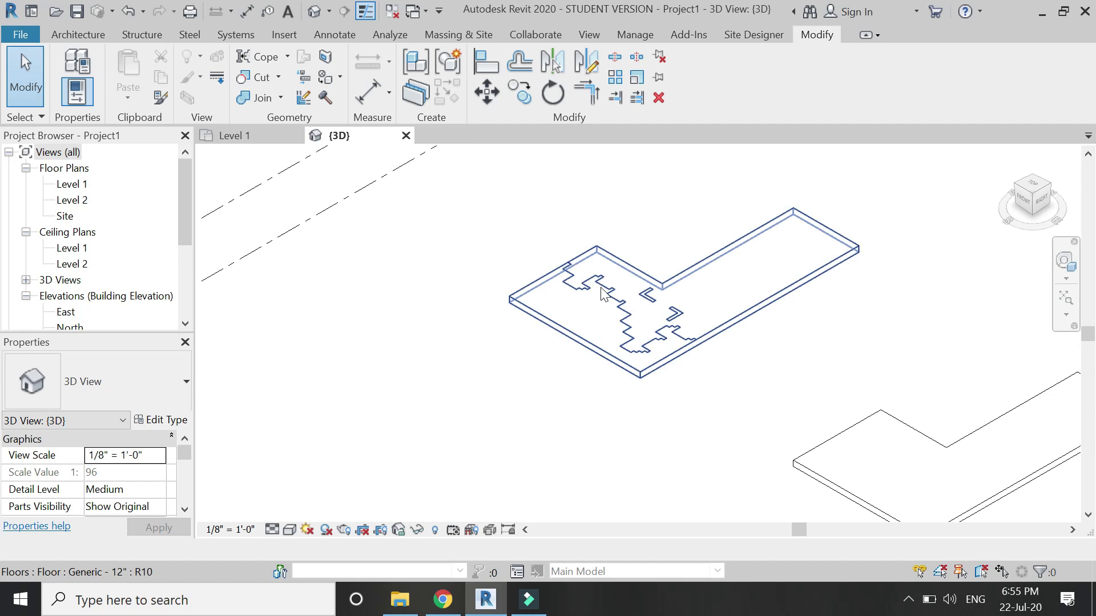
pyautogui.scroll(2, 603, 294)
pyautogui.click(289, 530)
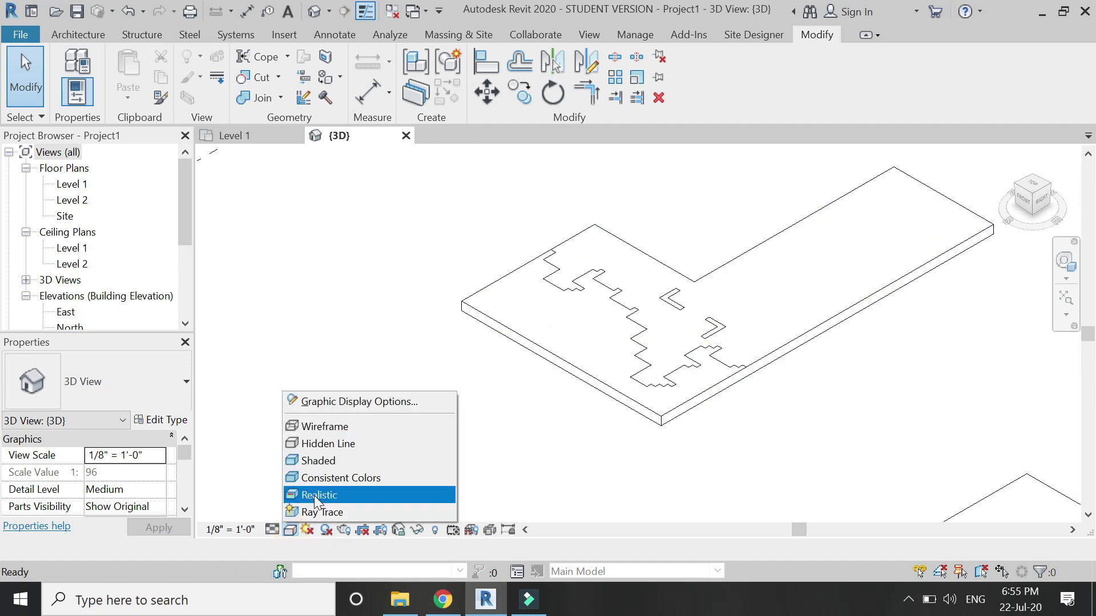
pyautogui.click(314, 496)
pyautogui.scroll(2, 667, 427)
pyautogui.scroll(4, 668, 427)
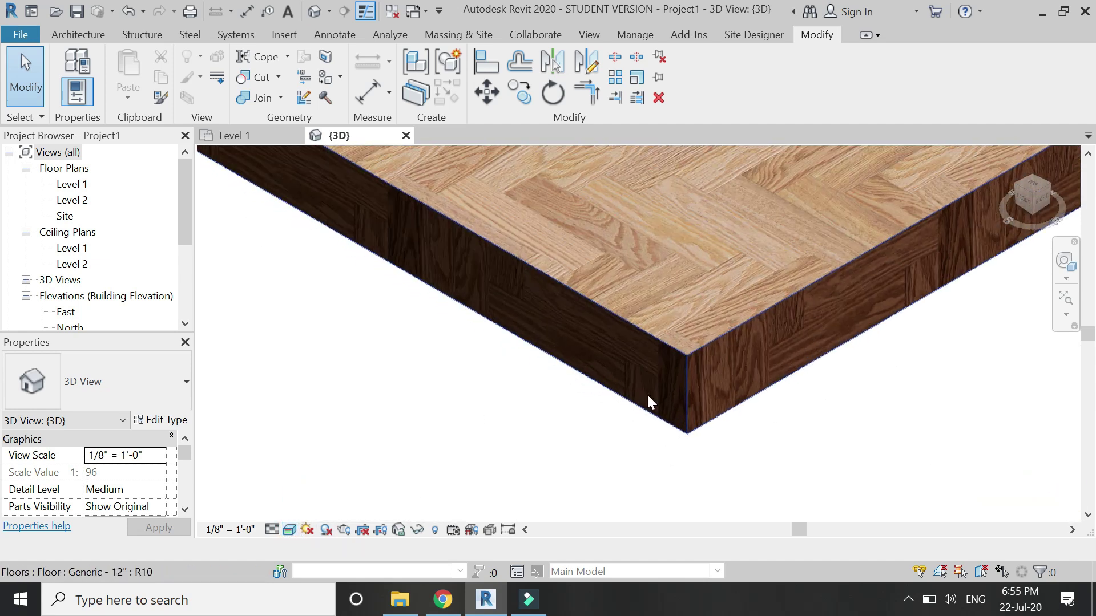
pyautogui.scroll(-3, 641, 475)
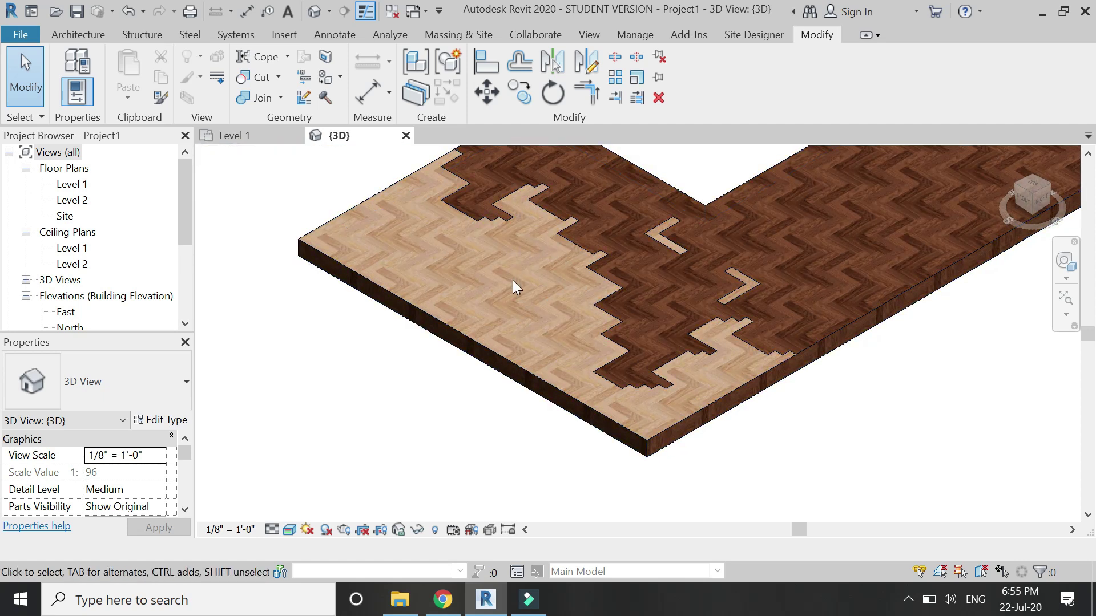
pyautogui.scroll(-6, 438, 318)
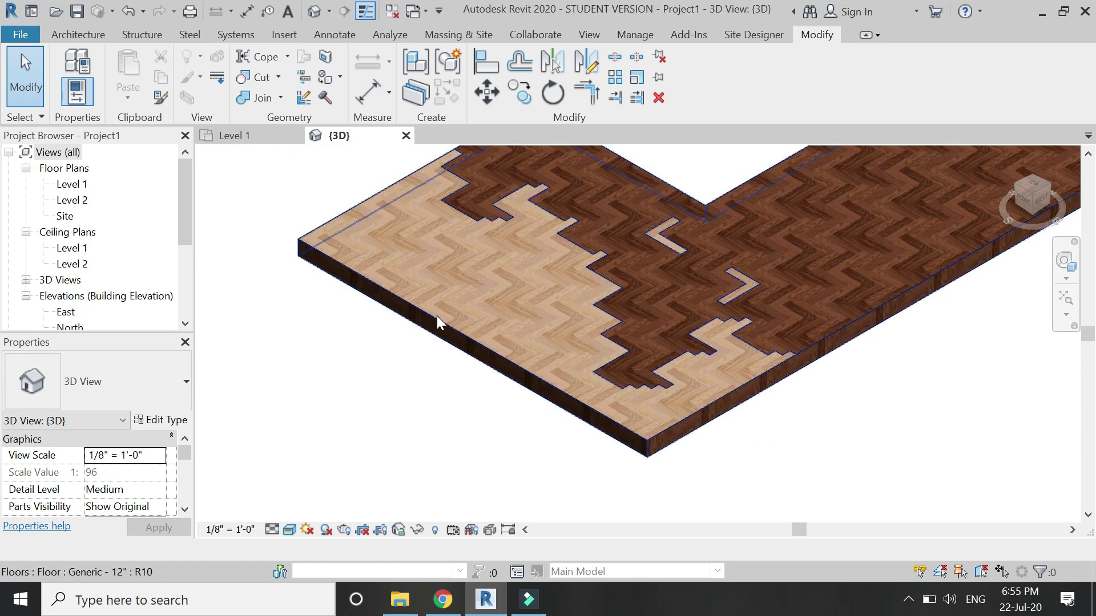
pyautogui.scroll(2, 475, 269)
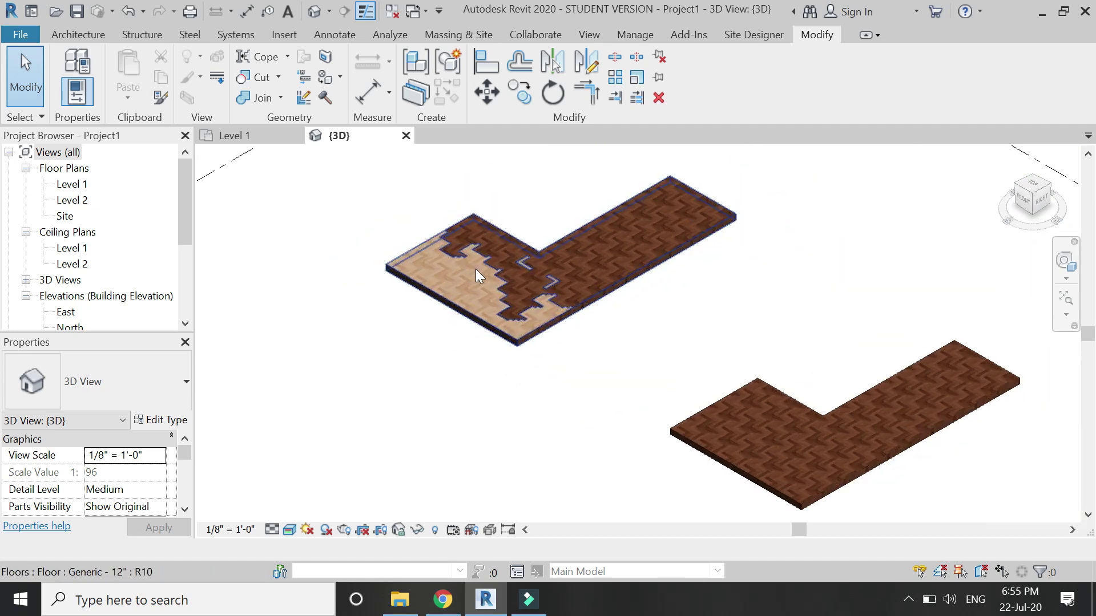
# Return to the Level 1 plan and create parts from the second, unpainted L-shaped floor
pyautogui.click(260, 136)
pyautogui.scroll(-3, 332, 316)
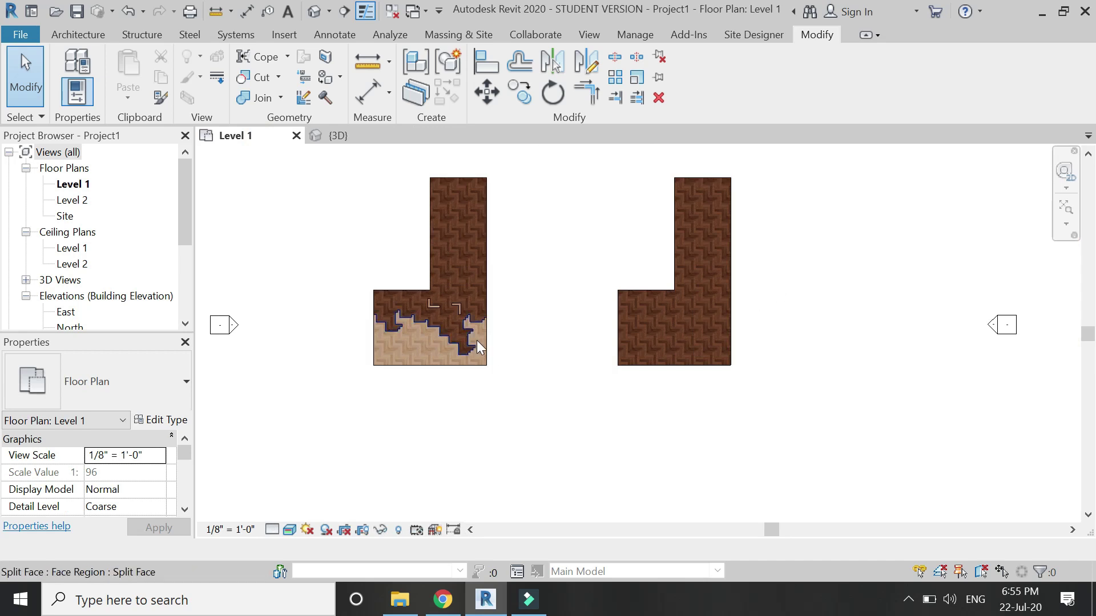
pyautogui.scroll(2, 710, 274)
pyautogui.click(738, 364)
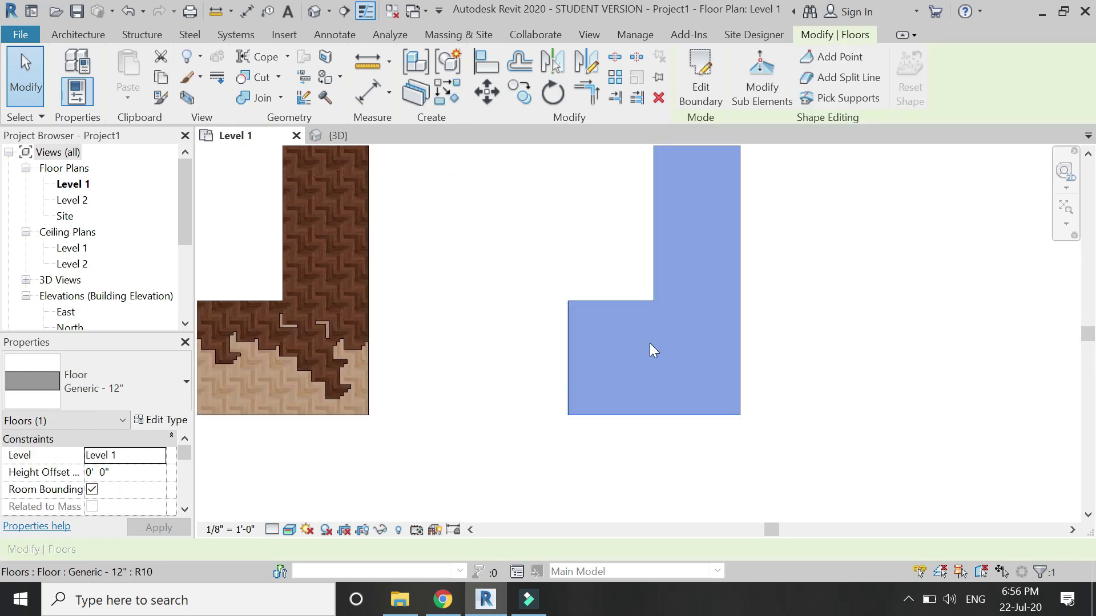
pyautogui.click(422, 99)
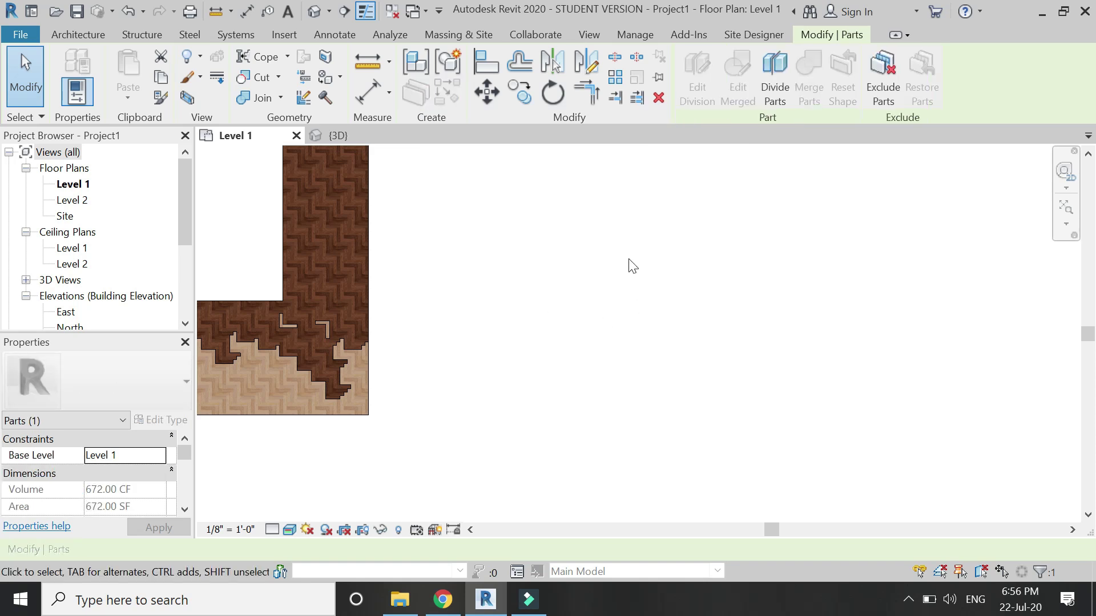
pyautogui.click(658, 351)
# Set the Level 1 plan's view range so both the primary Bottom and the View Depth level are Unlimited
pyautogui.scroll(-3, 109, 468)
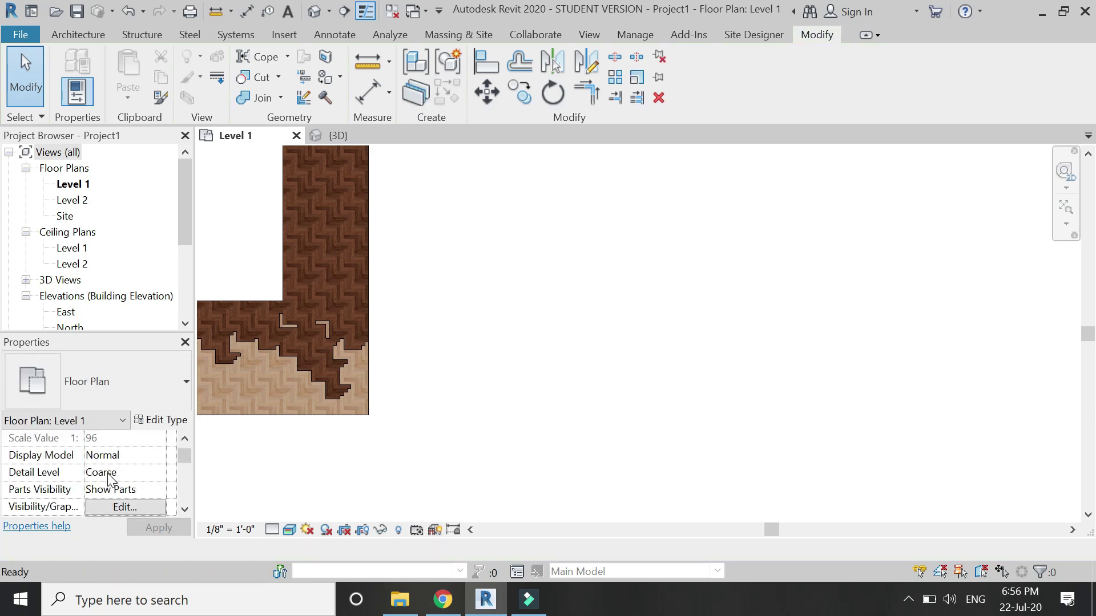
pyautogui.scroll(-5, 108, 479)
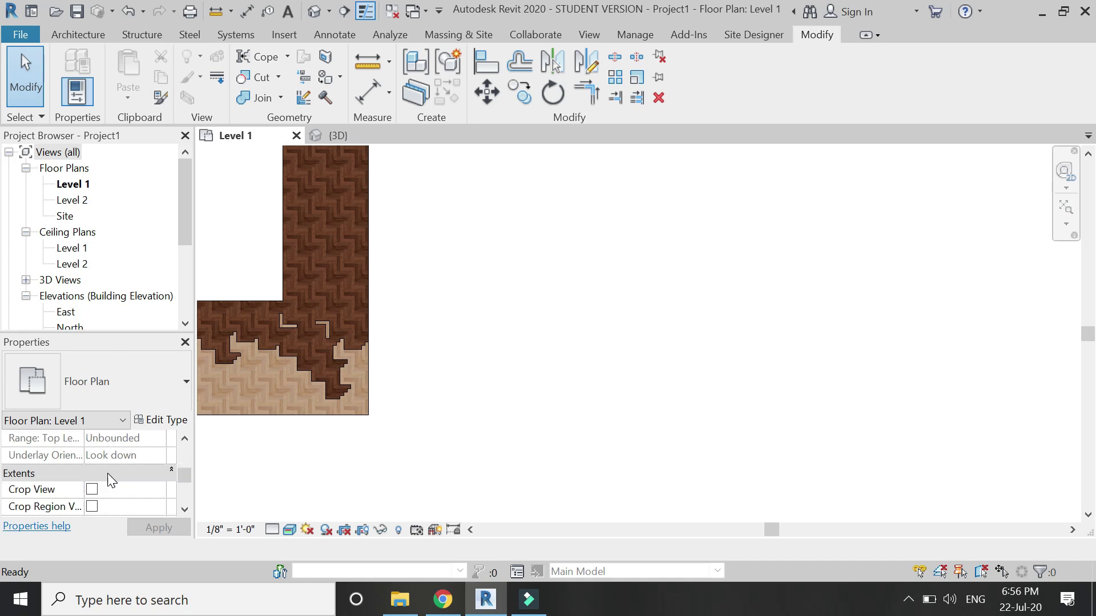
pyautogui.scroll(-4, 109, 477)
pyautogui.scroll(2, 107, 474)
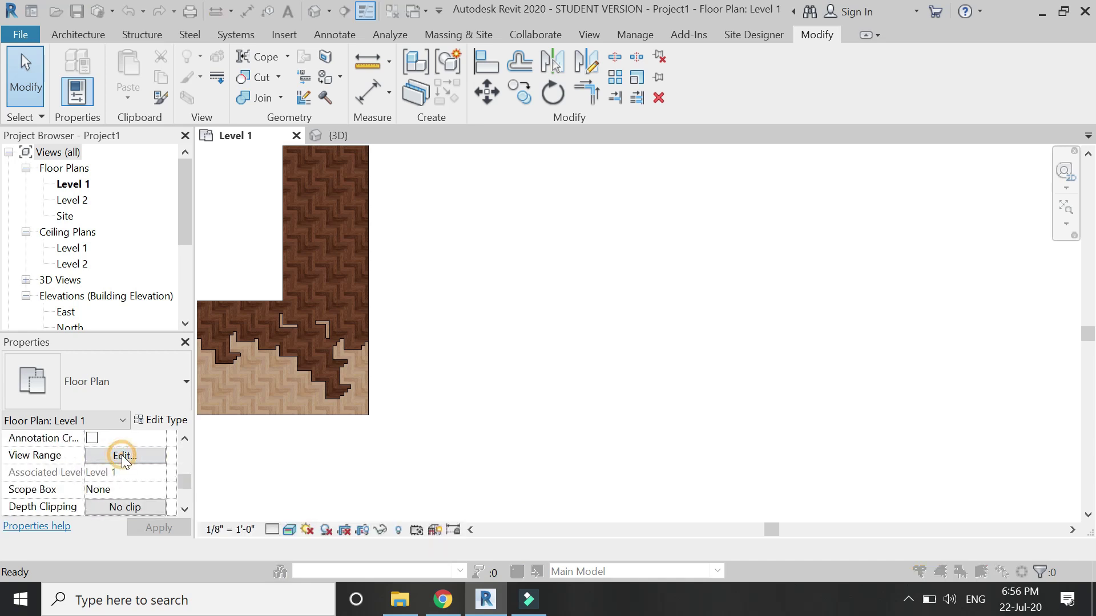
pyautogui.click(123, 456)
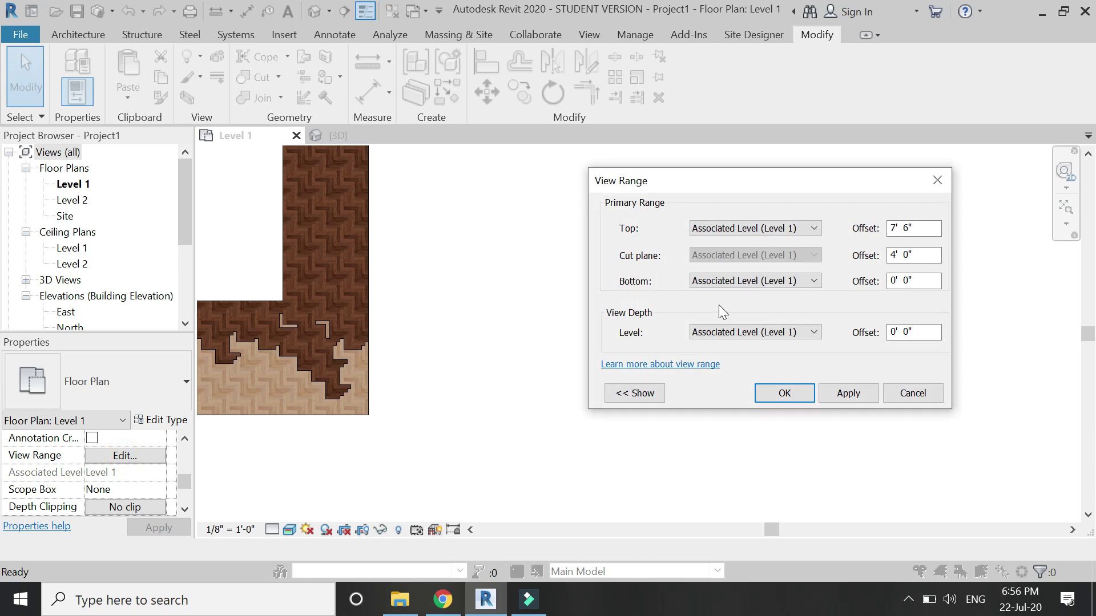
pyautogui.click(813, 229)
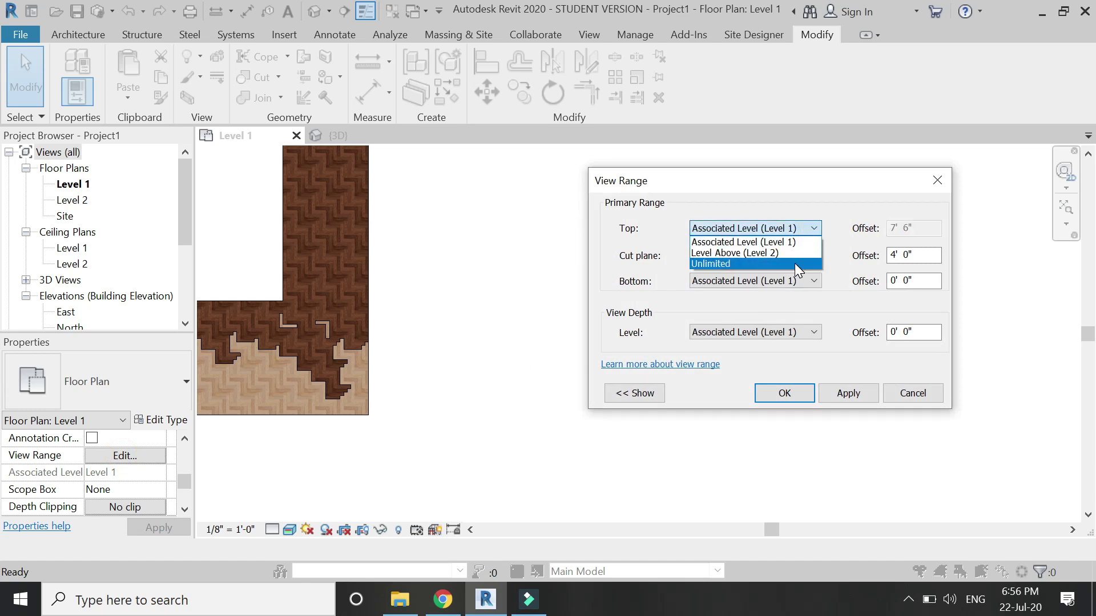
pyautogui.click(809, 235)
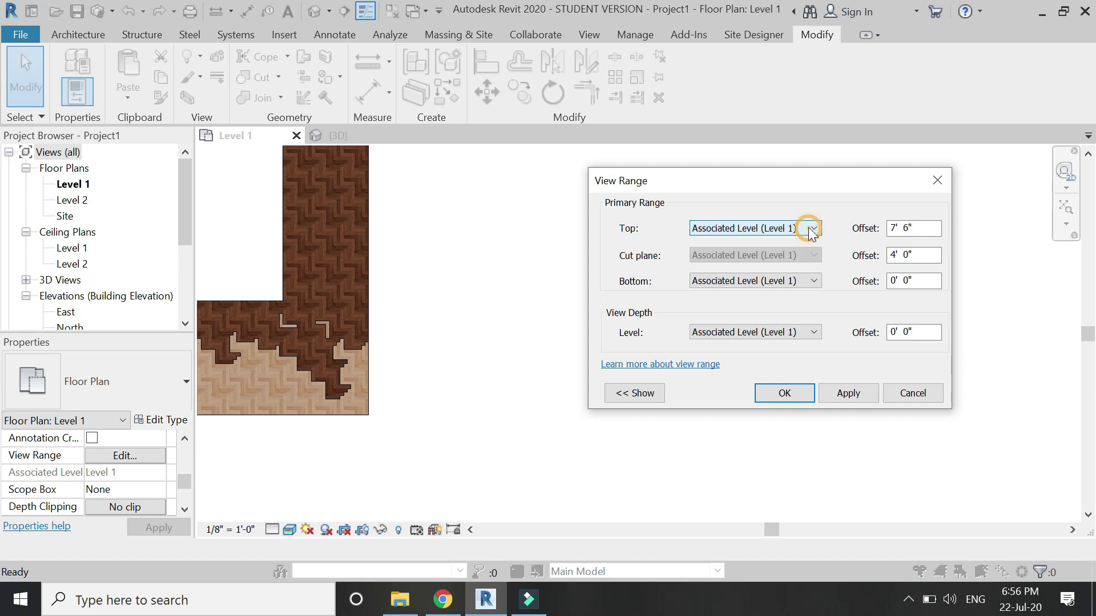
pyautogui.click(799, 282)
pyautogui.click(706, 315)
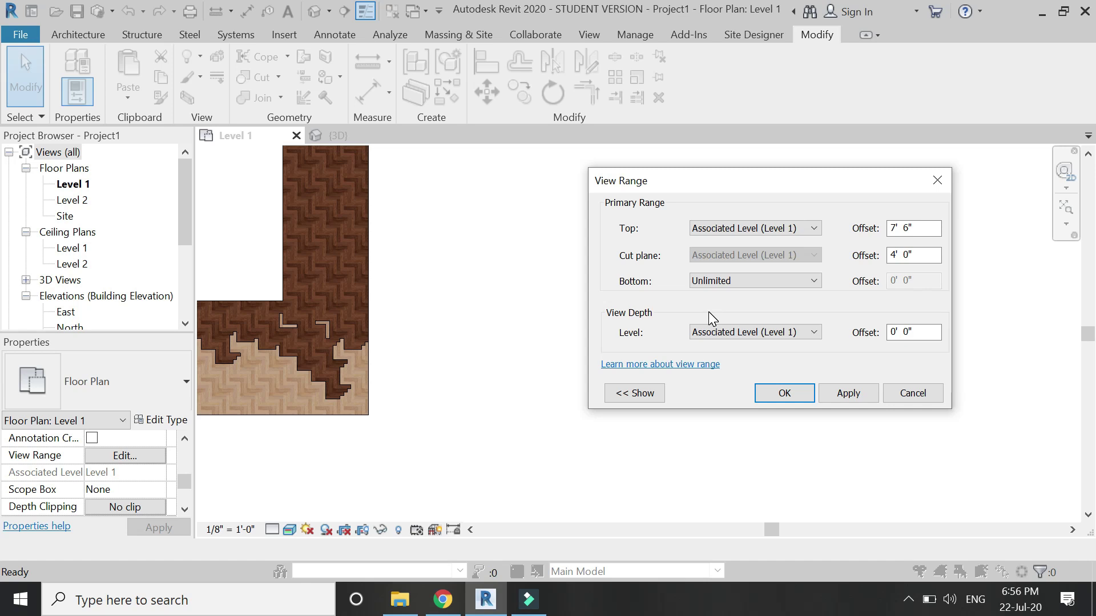
pyautogui.click(814, 336)
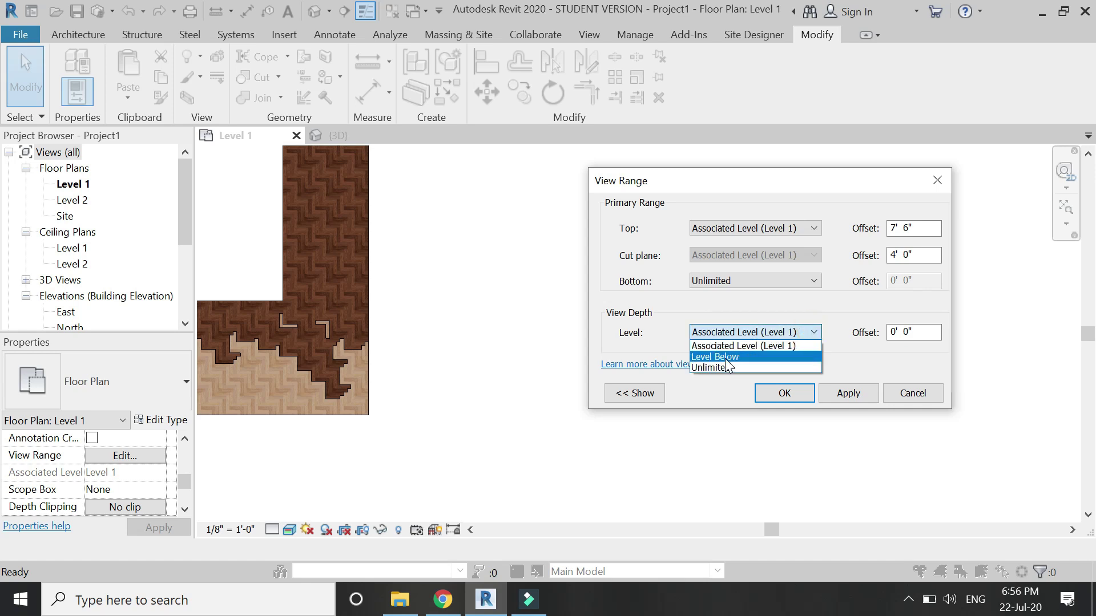
pyautogui.click(722, 371)
pyautogui.click(784, 394)
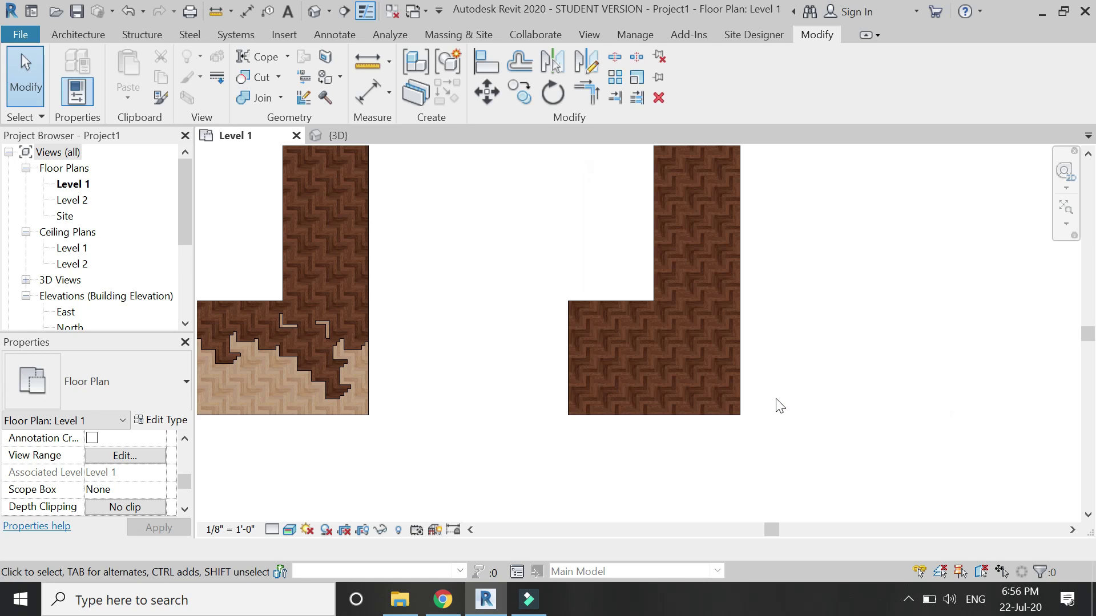
# Start dividing the second L-shaped floor's part and sketch a horizontal line about 12' long from the lower wing's left edge to below the inner corner
pyautogui.scroll(-1, 523, 443)
pyautogui.scroll(1, 679, 315)
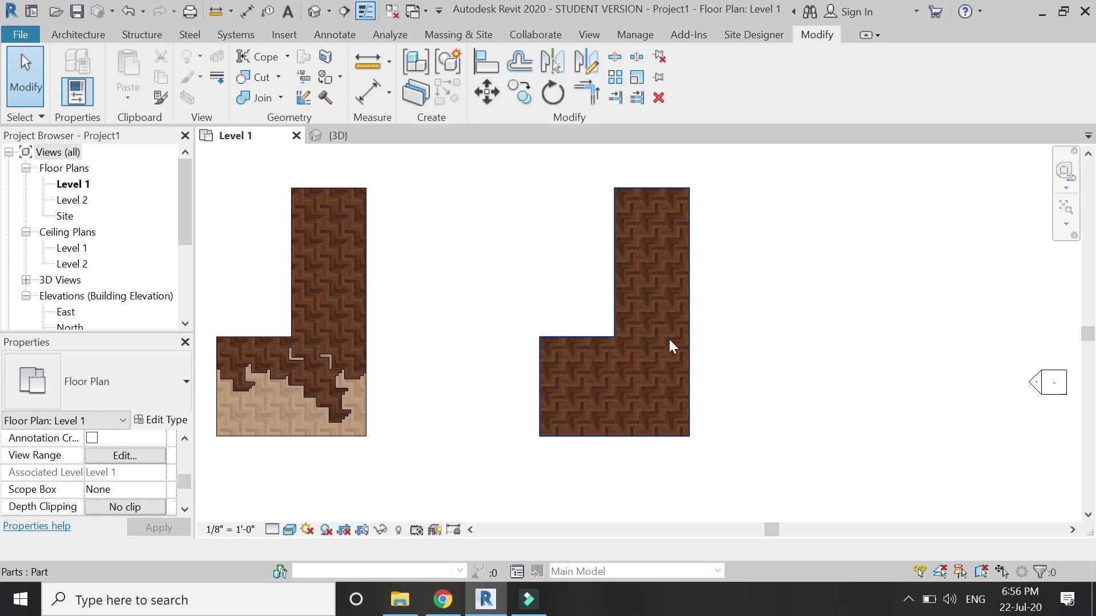
pyautogui.scroll(1, 687, 371)
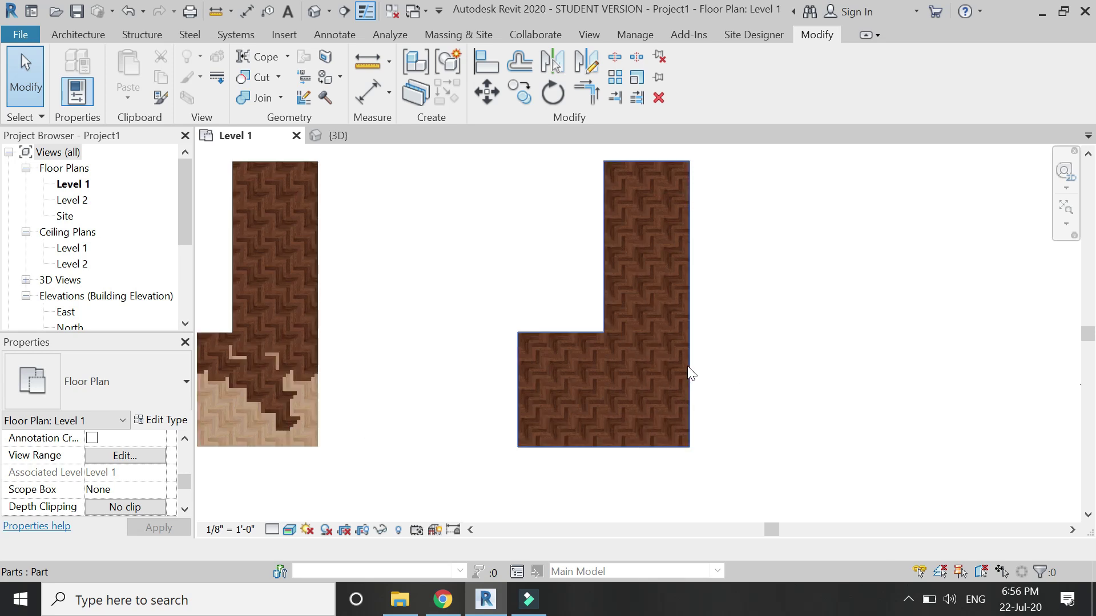
pyautogui.click(592, 336)
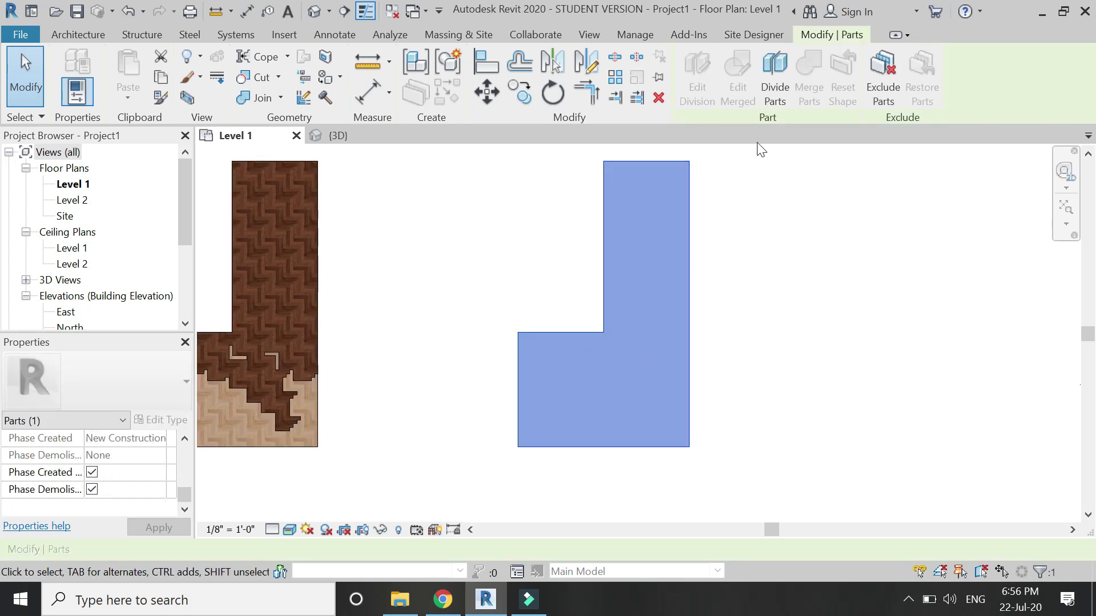
pyautogui.click(777, 83)
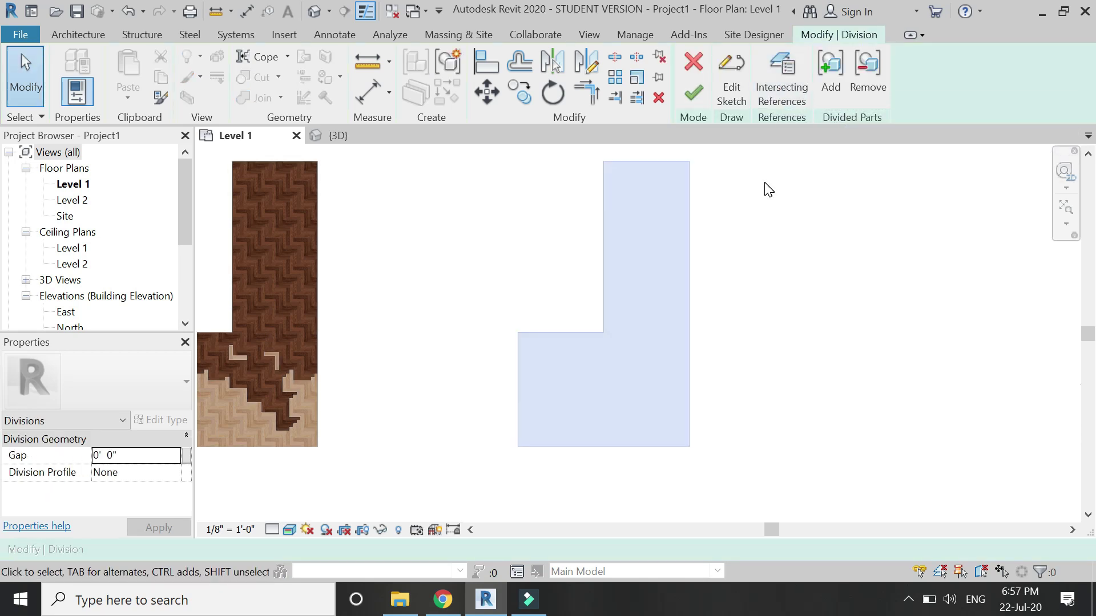
pyautogui.click(736, 97)
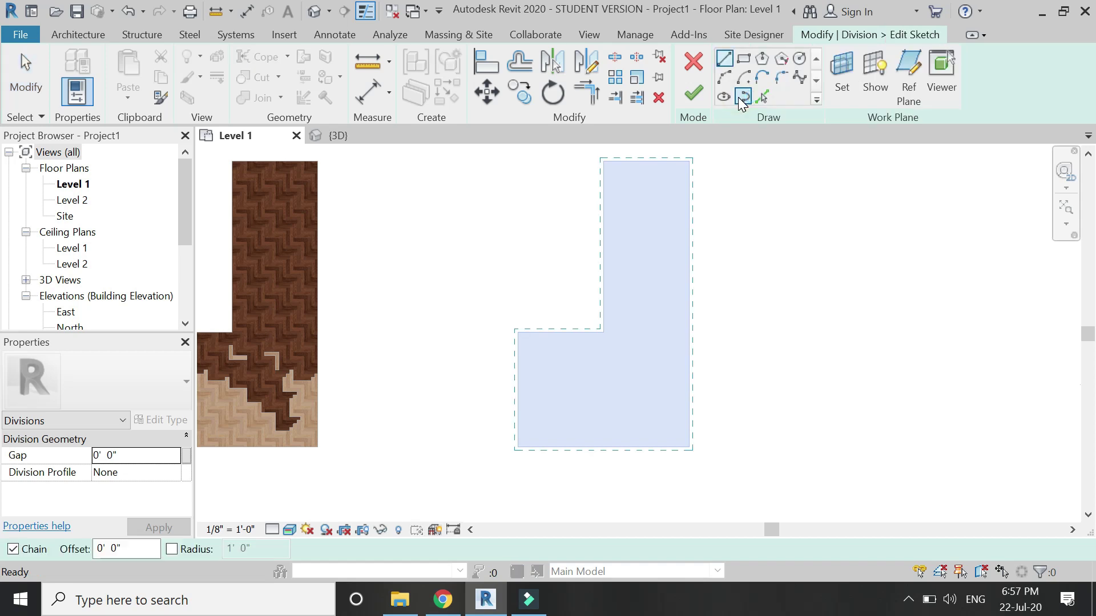
pyautogui.scroll(4, 542, 396)
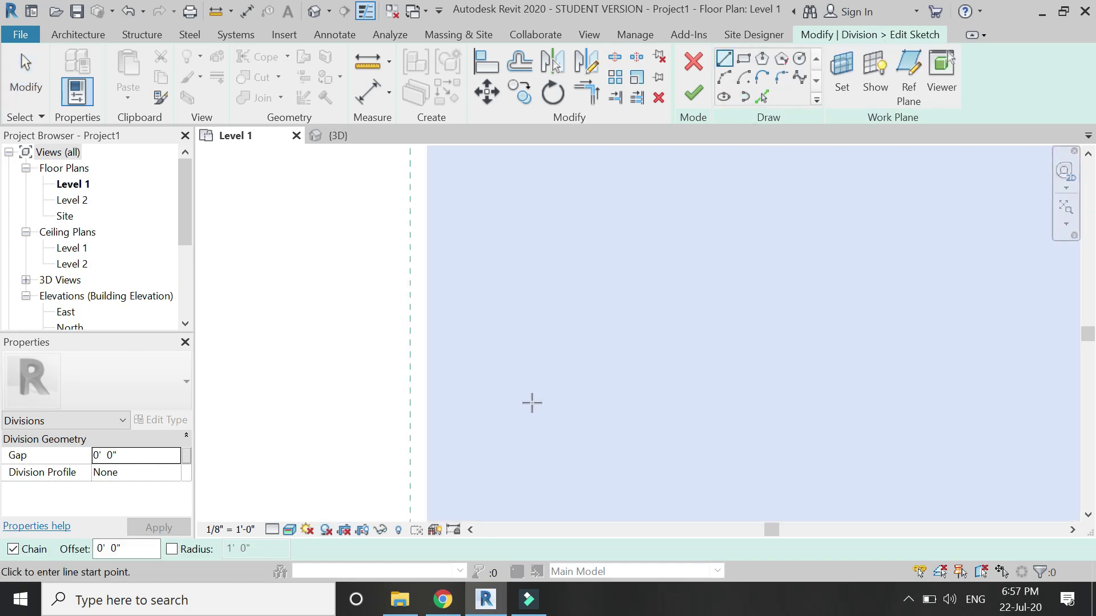
pyautogui.scroll(-3, 458, 391)
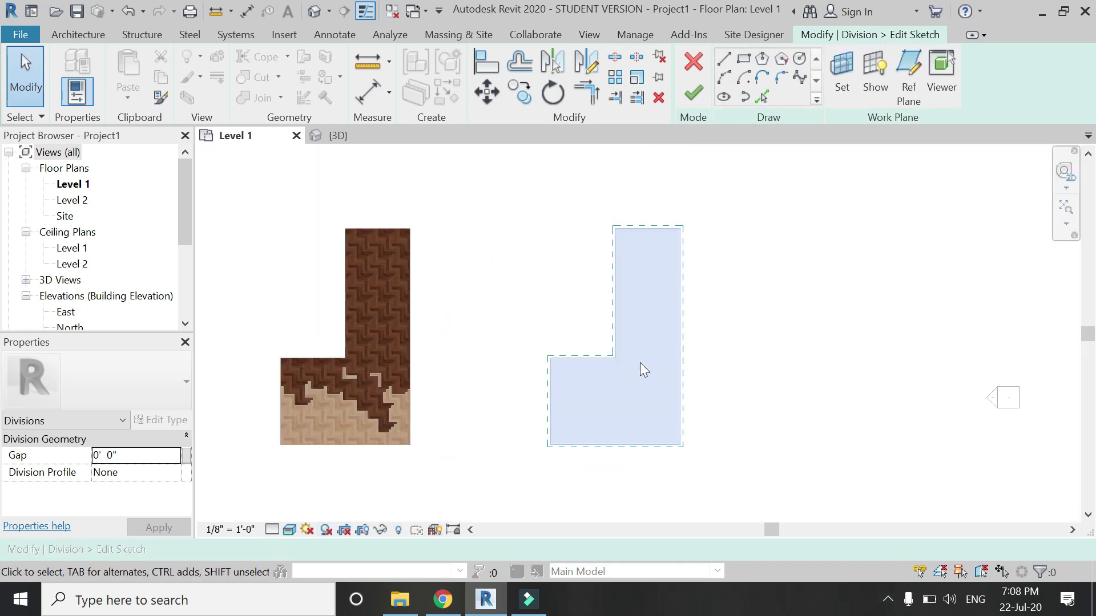
pyautogui.click(725, 62)
pyautogui.scroll(2, 577, 376)
pyautogui.click(512, 388)
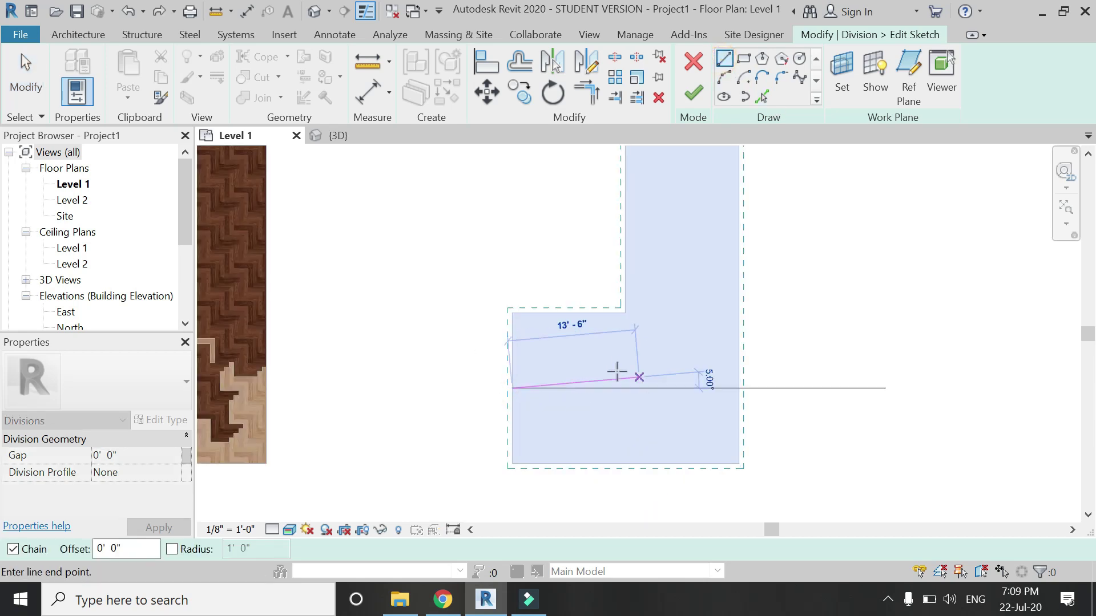
pyautogui.click(625, 388)
pyautogui.press('Escape')
# Close the division sketch around the lower region, crossing the 12' wide upper leg just above the inner corner, and finish dividing the part
pyautogui.click(621, 308)
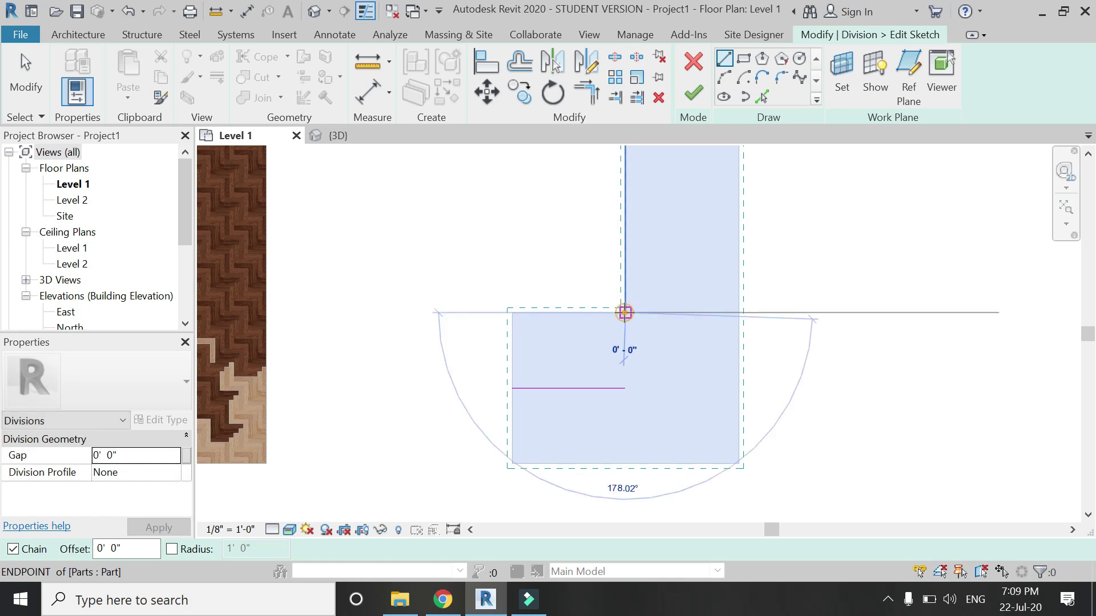
pyautogui.click(625, 388)
pyautogui.click(628, 277)
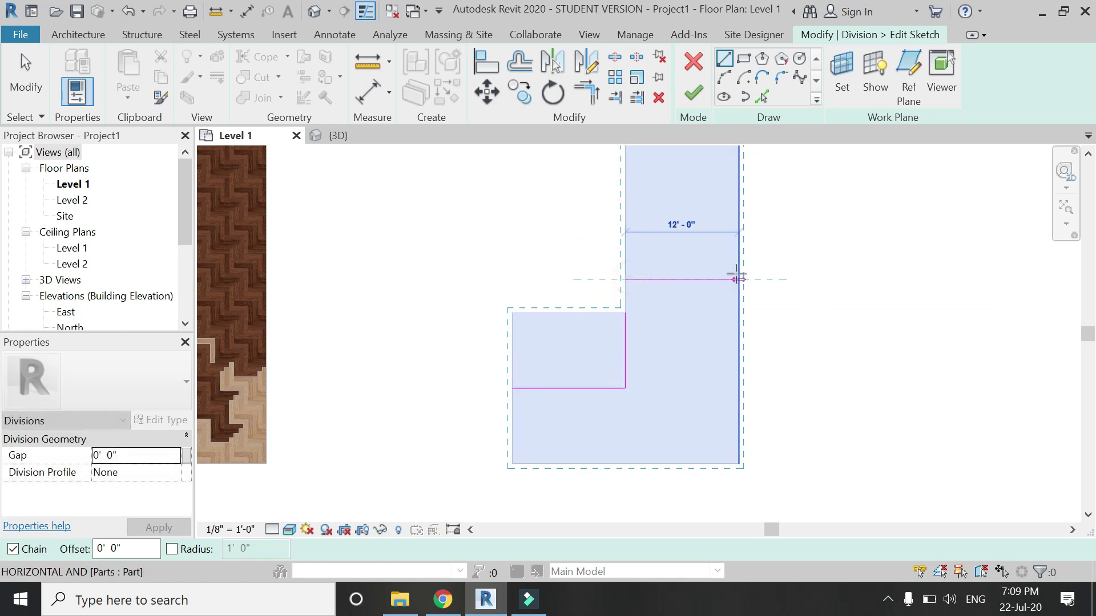
pyautogui.click(739, 280)
pyautogui.click(738, 463)
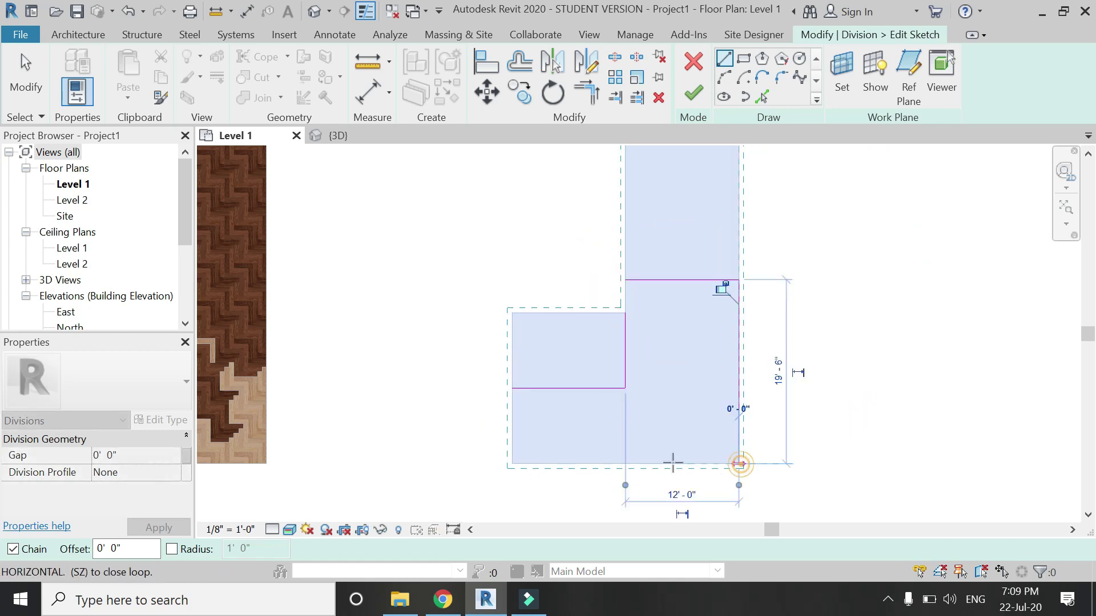
pyautogui.click(511, 462)
pyautogui.click(512, 390)
pyautogui.press('Escape')
pyautogui.press('Escape')
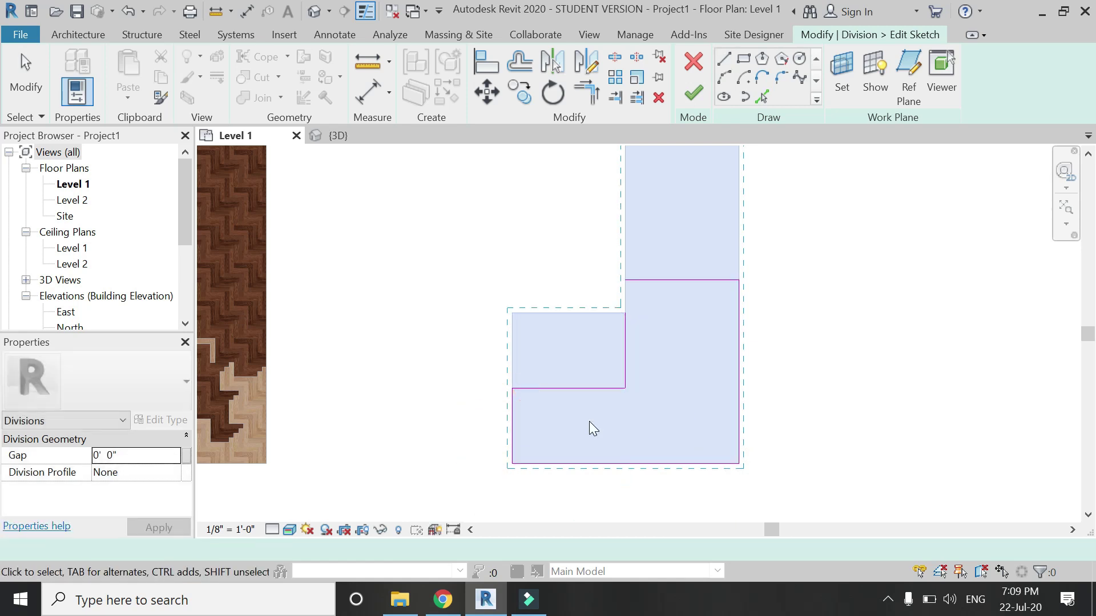
pyautogui.click(643, 280)
pyautogui.click(624, 324)
pyautogui.click(689, 92)
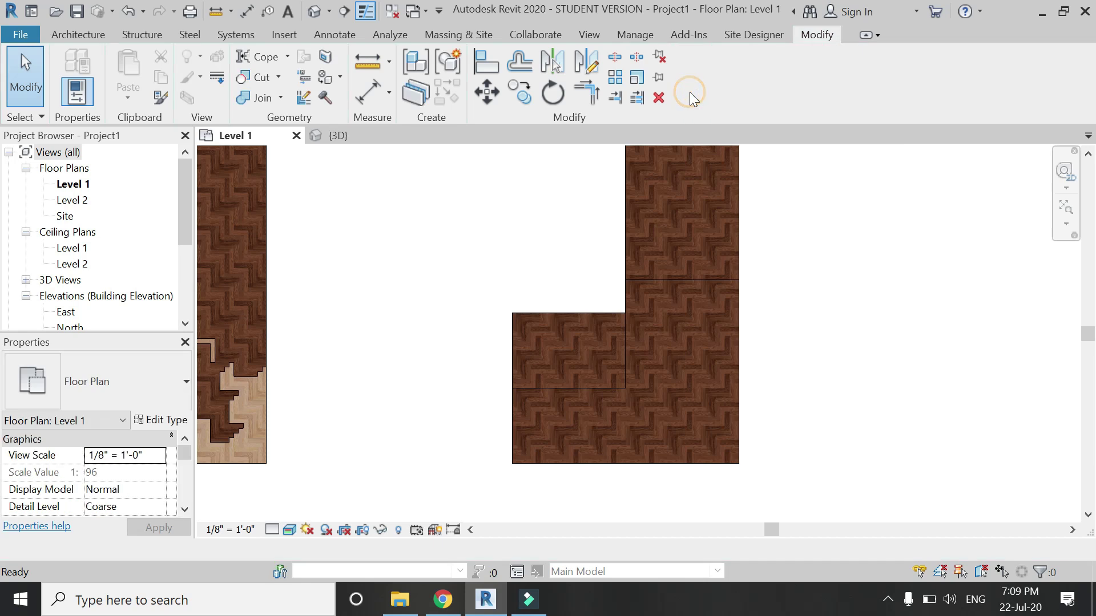
# Set the plan's Parts Visibility to Show Original and check how the divided floor displays
pyautogui.click(725, 371)
pyautogui.click(738, 472)
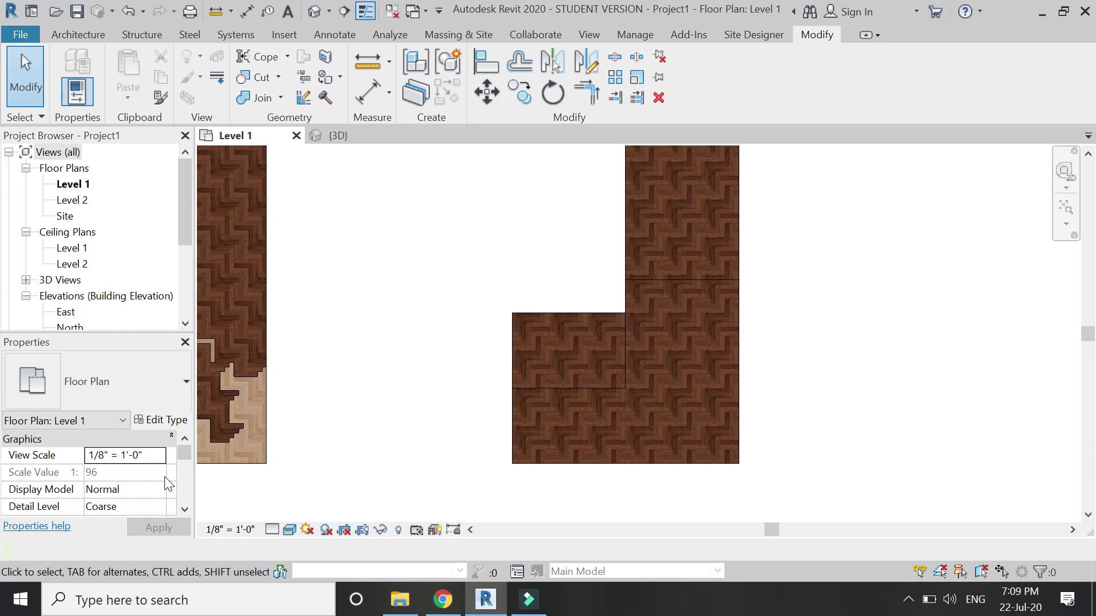
pyautogui.scroll(-1, 169, 484)
pyautogui.click(158, 489)
pyautogui.click(129, 522)
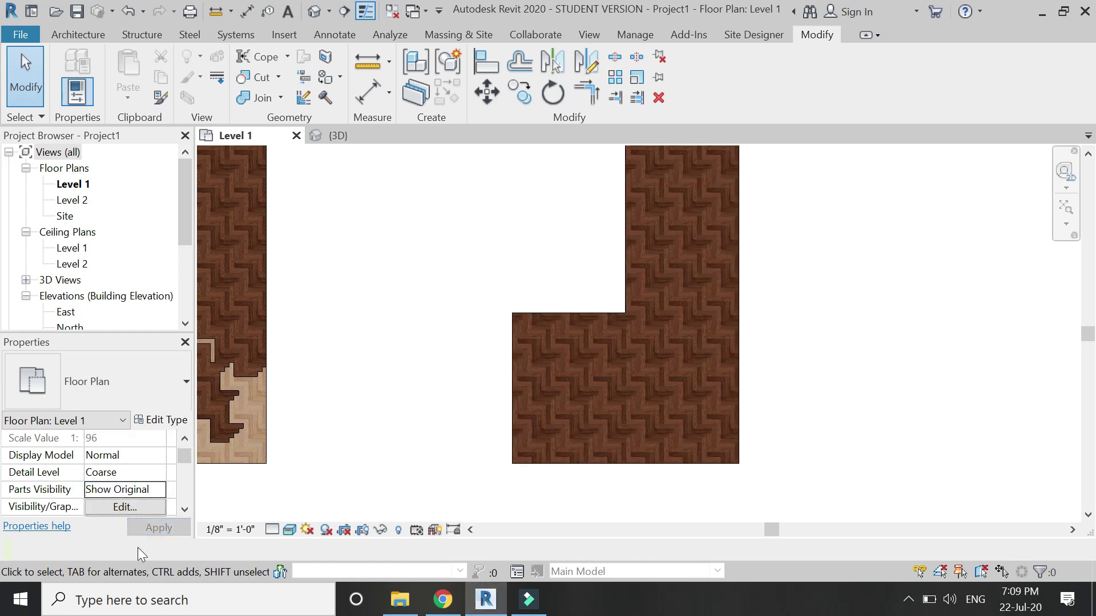
pyautogui.scroll(-1, 612, 466)
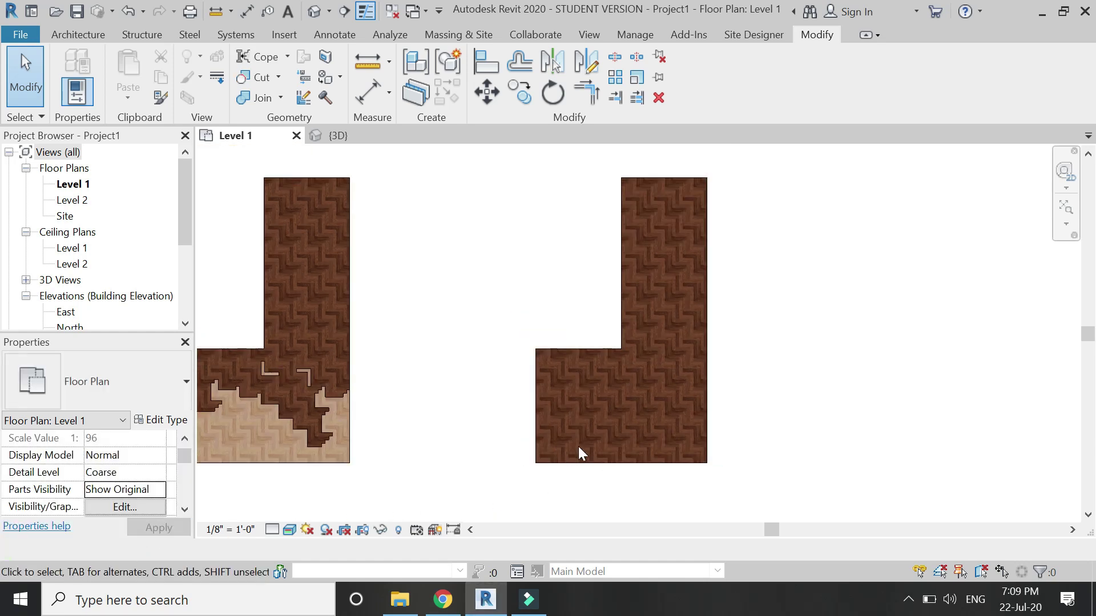
pyautogui.scroll(1, 636, 306)
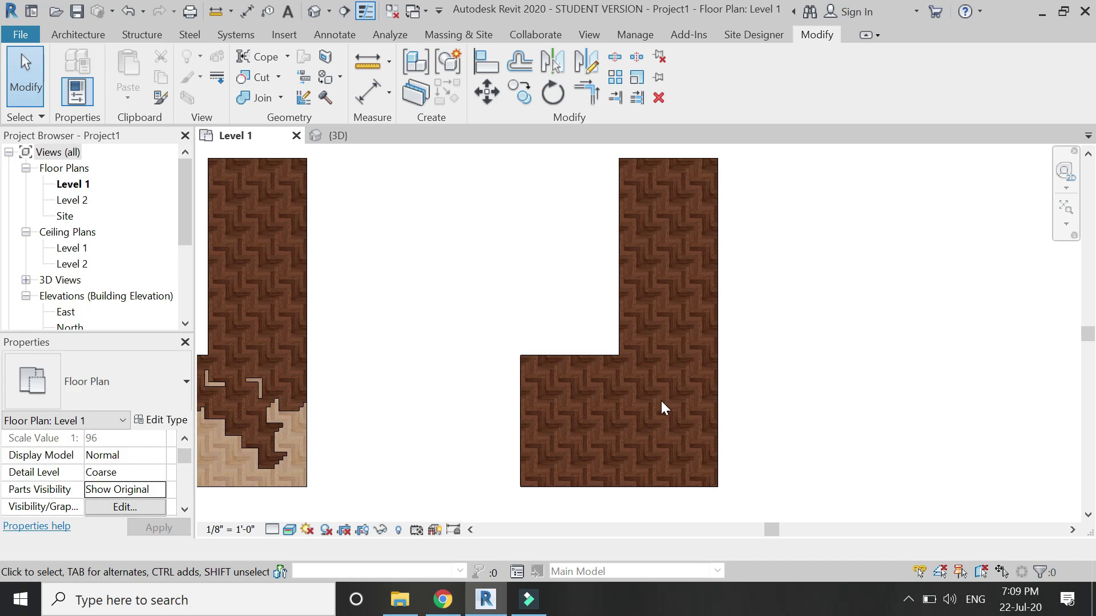
# Undo the Parts Visibility change and finish the reopened part division
pyautogui.hotkey('ctrl', 'z')
pyautogui.hotkey('ctrl', 'z')
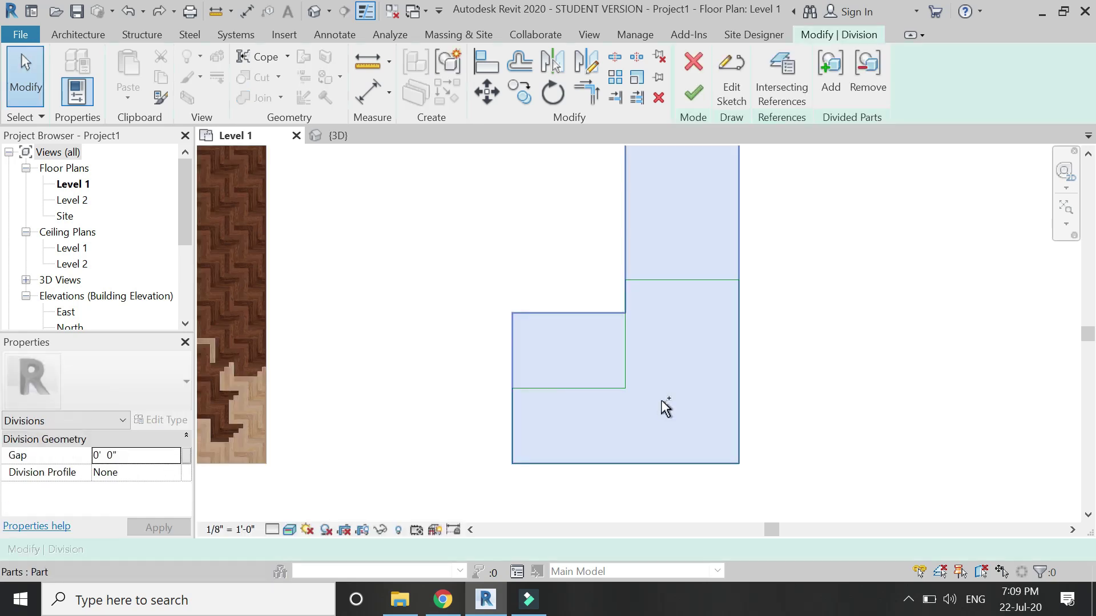
pyautogui.click(694, 98)
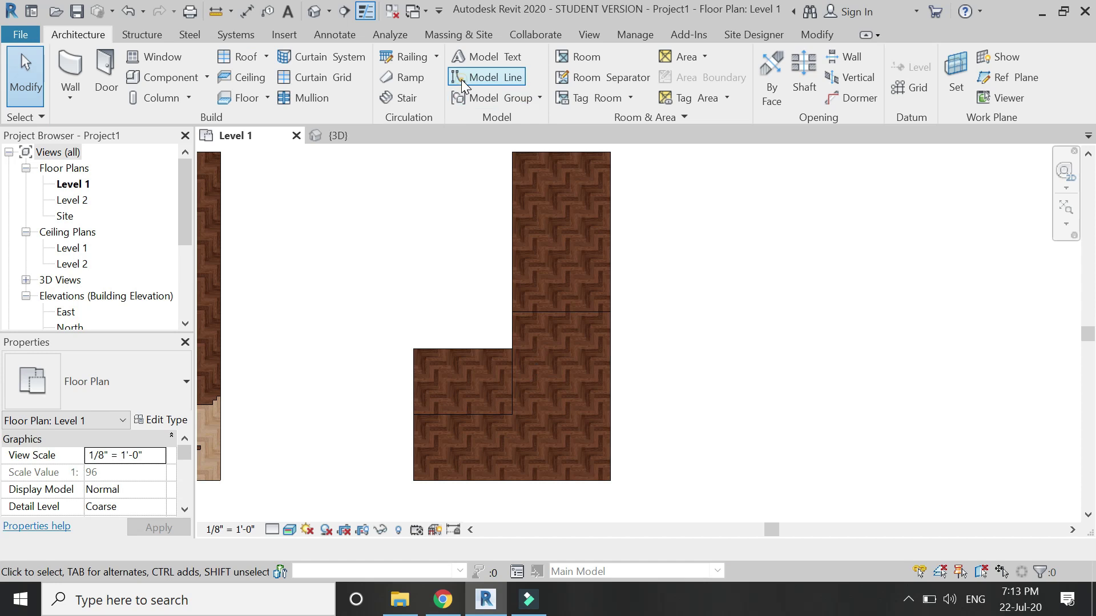
# Draw a chain of stepped model lines along the herringbone plank edges, starting from the left edge of the second floor's lower wing
pyautogui.click(463, 79)
pyautogui.scroll(5, 431, 398)
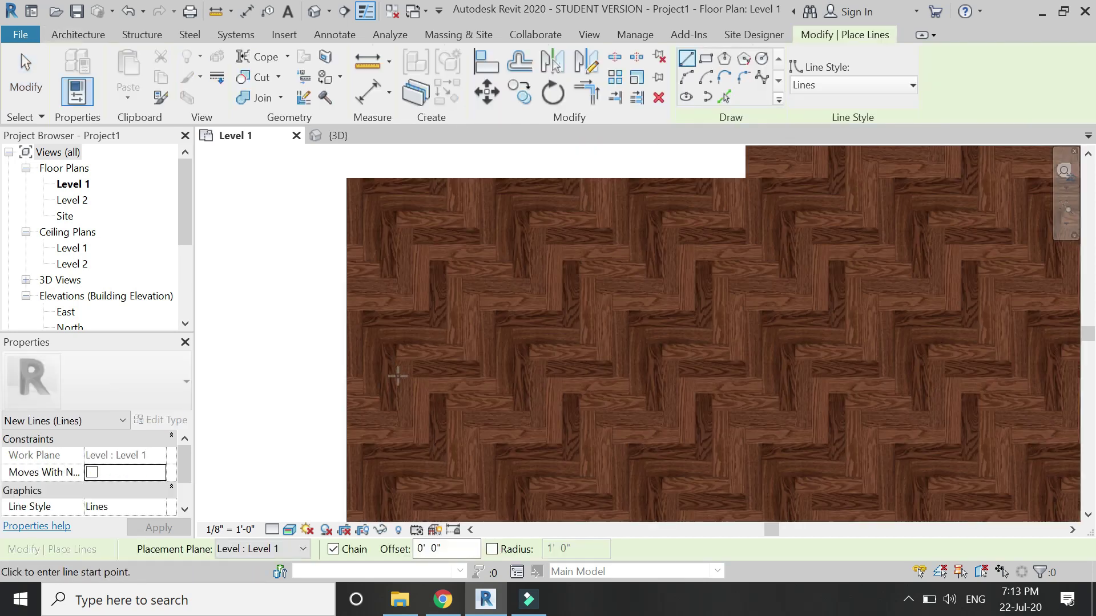
pyautogui.scroll(2, 331, 292)
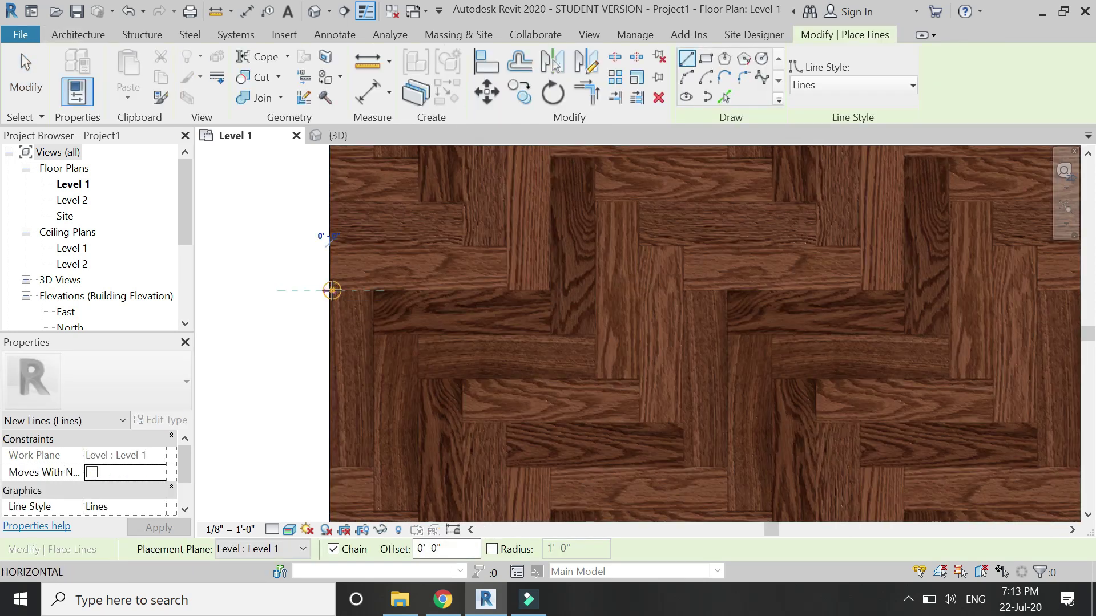
pyautogui.click(373, 291)
pyautogui.click(378, 332)
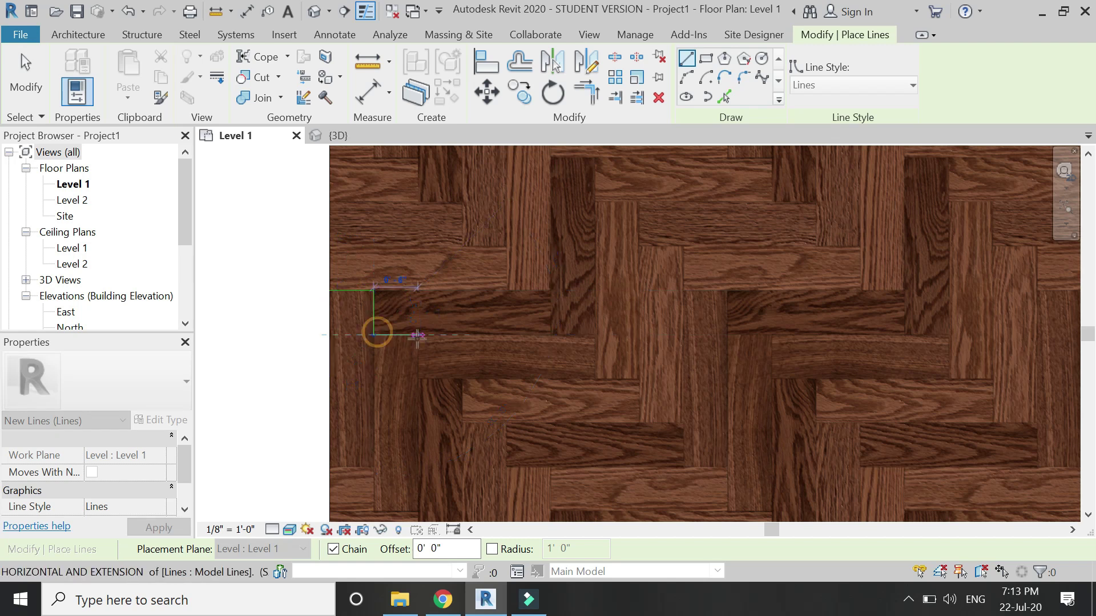
pyautogui.click(417, 335)
pyautogui.click(418, 379)
pyautogui.click(639, 378)
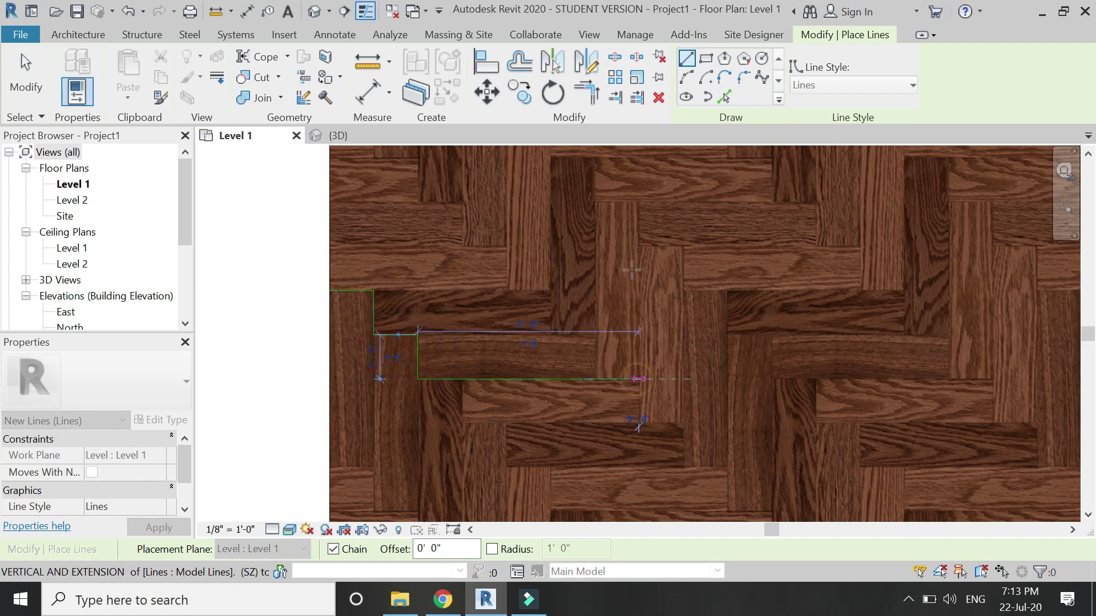
pyautogui.click(639, 246)
pyautogui.click(861, 251)
pyautogui.click(860, 289)
pyautogui.click(903, 290)
# Continue the chain of stepped model lines along the plank edges across the lower wing toward the inner corner
pyautogui.scroll(-3, 566, 376)
pyautogui.scroll(-4, 566, 370)
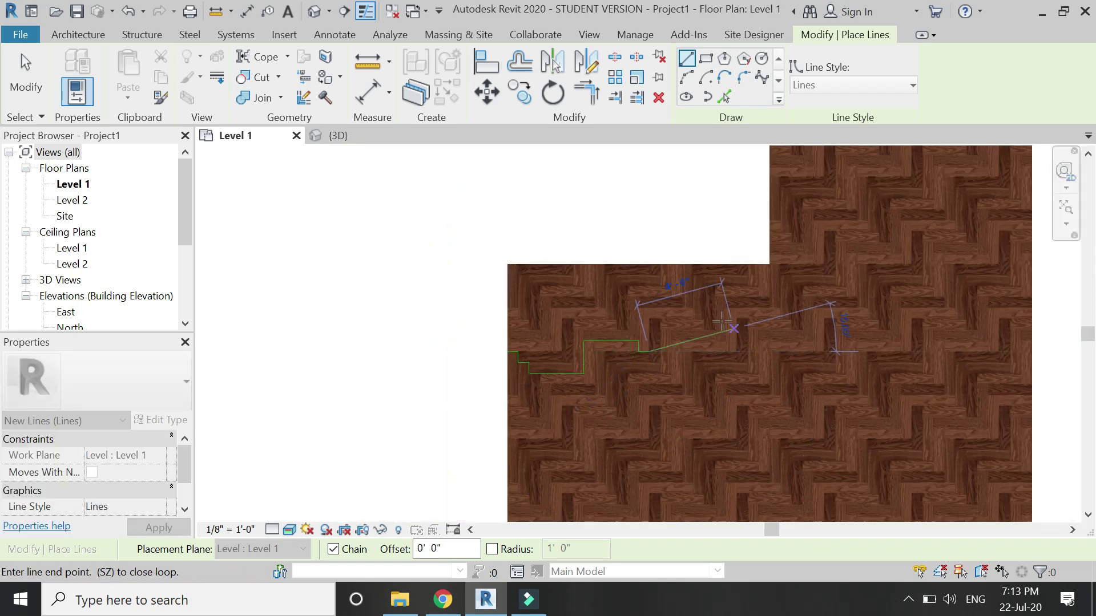
pyautogui.scroll(6, 727, 324)
pyautogui.click(550, 313)
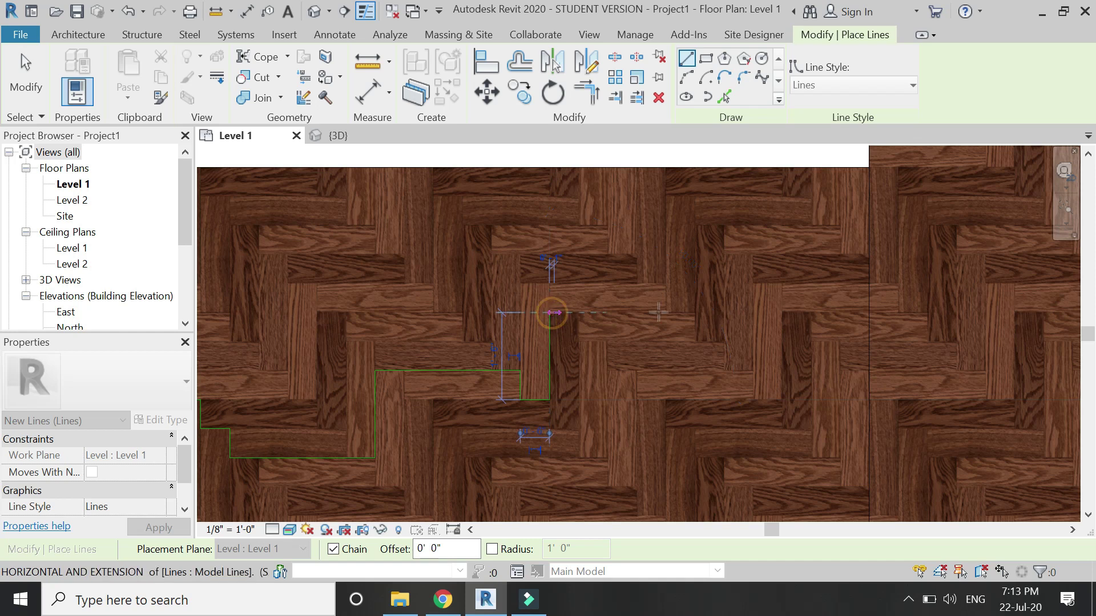
pyautogui.click(695, 313)
pyautogui.click(695, 225)
pyautogui.click(846, 225)
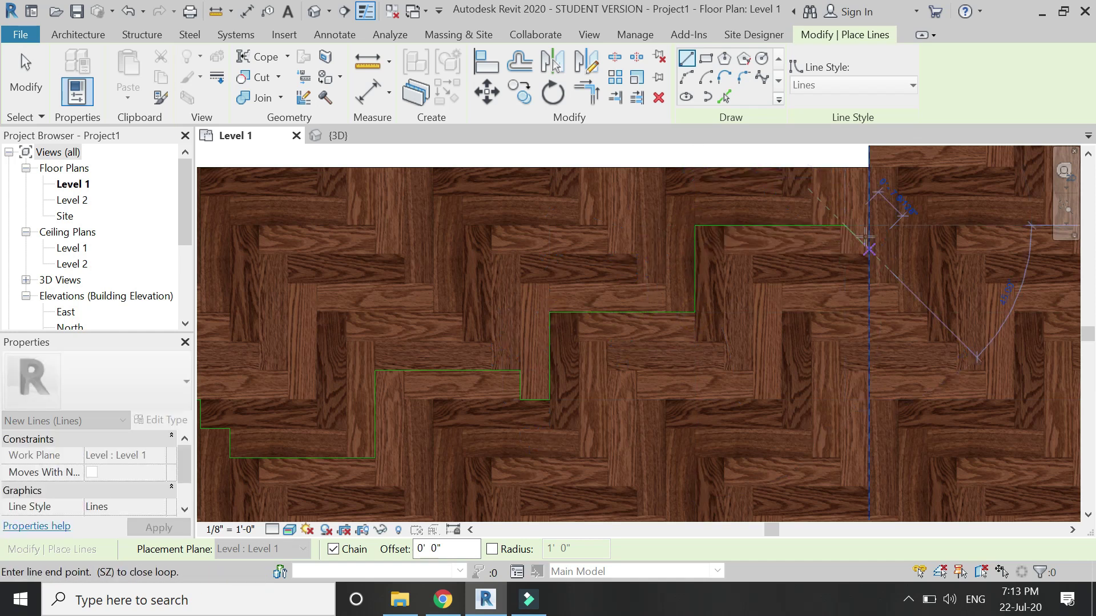
pyautogui.scroll(4, 837, 251)
pyautogui.press('Escape')
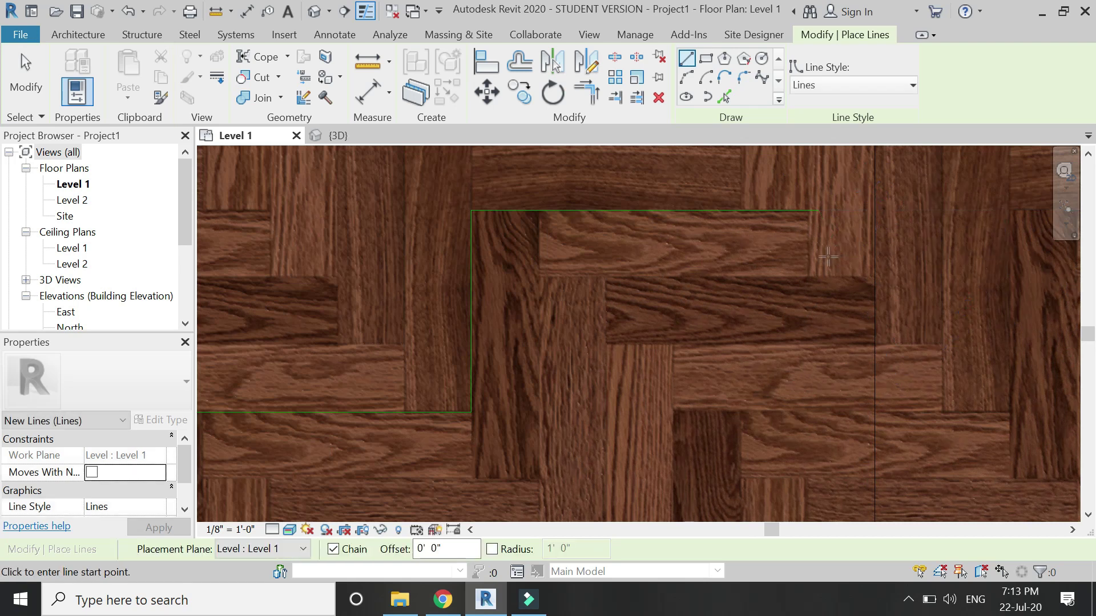
pyautogui.hotkey('ctrl', 'z')
# Draw the chain's next three segments along the plank edges, ending in line with the upper leg's left edge
pyautogui.click(694, 225)
pyautogui.scroll(3, 694, 227)
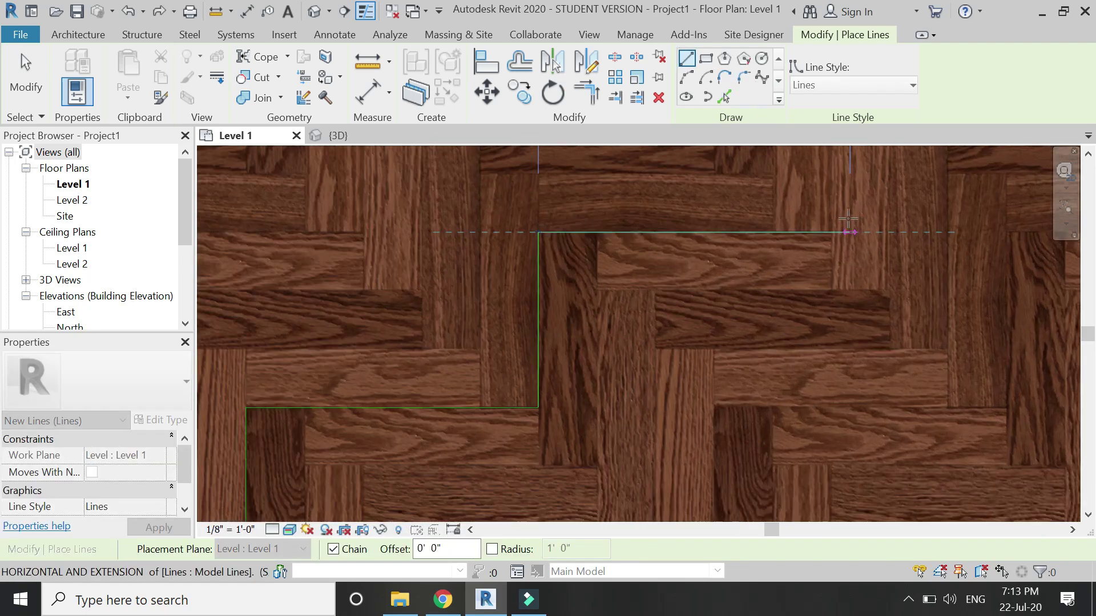
pyautogui.click(840, 225)
pyautogui.click(835, 286)
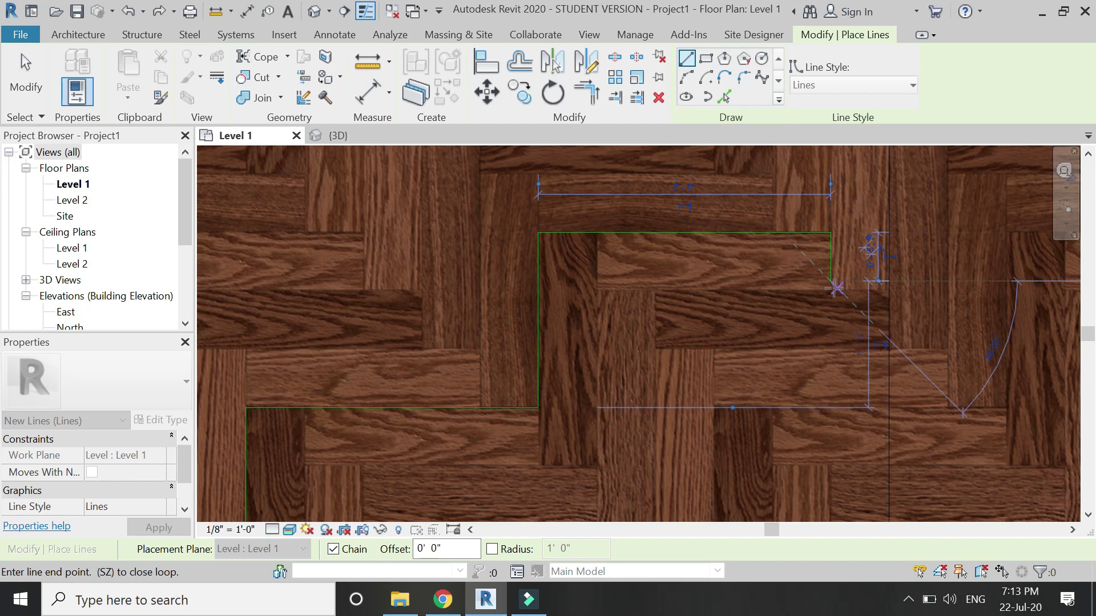
pyautogui.scroll(3, 832, 291)
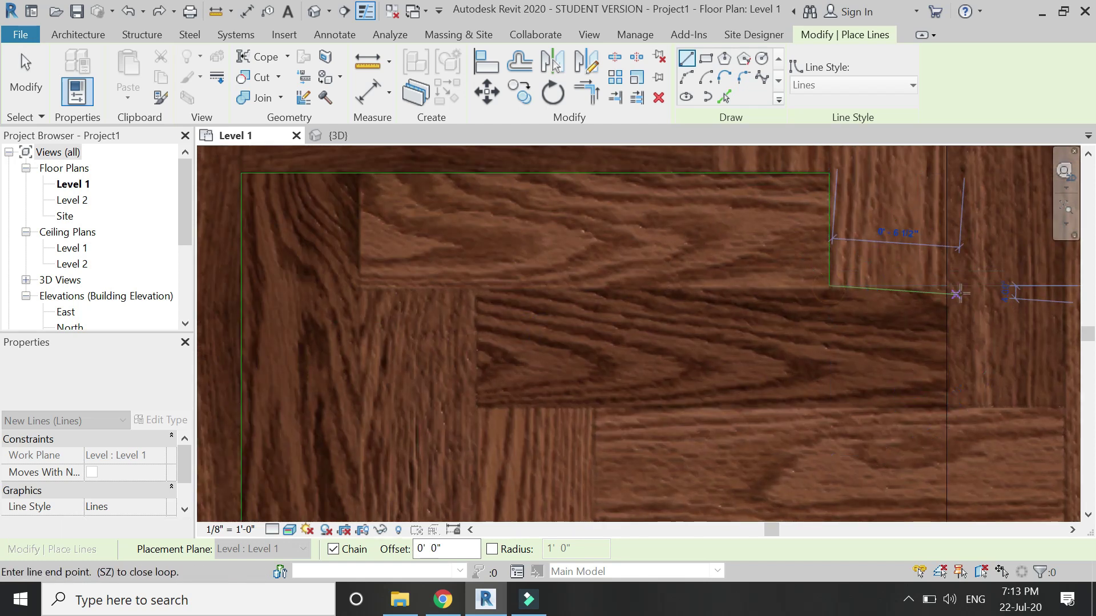
pyautogui.click(947, 286)
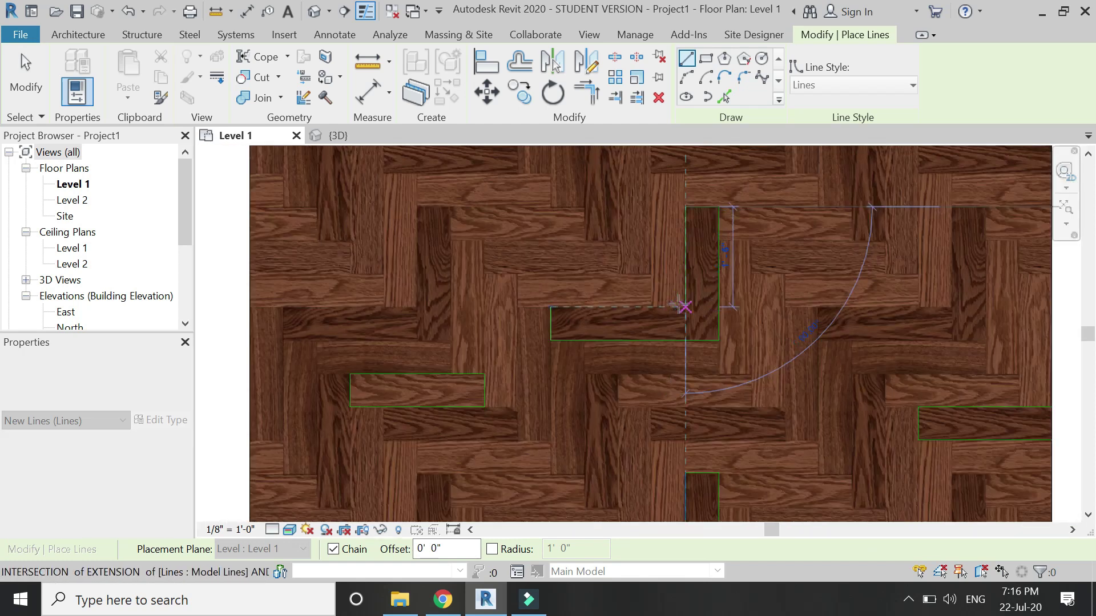
# Complete the L-shaped plank outline in the upper leg by drawing its inner edges with model lines, and end the line command
pyautogui.click(685, 307)
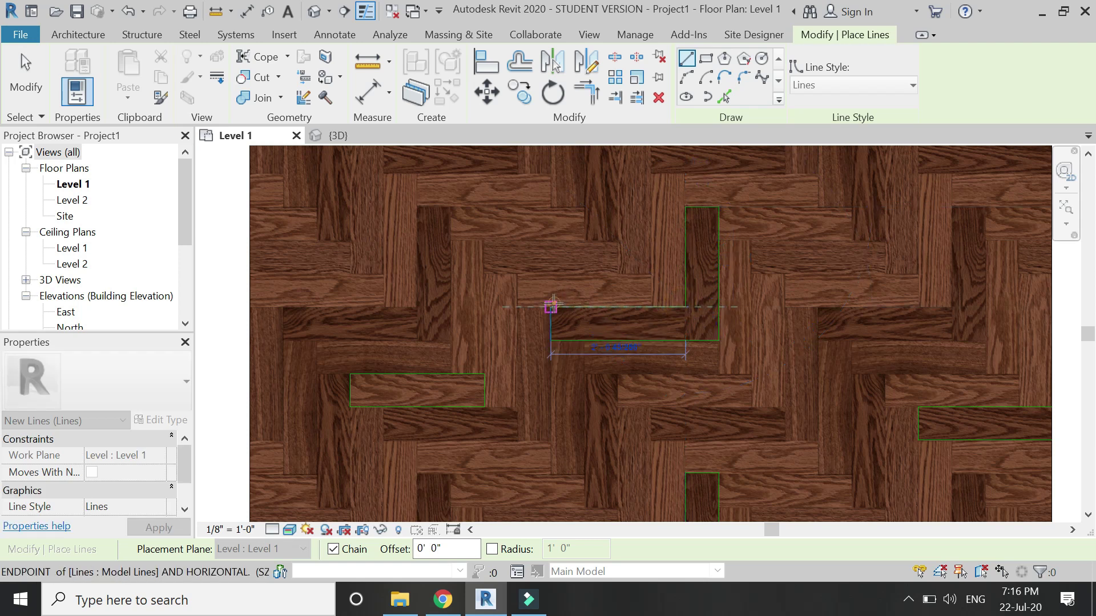
pyautogui.click(558, 306)
pyautogui.press('Escape')
pyautogui.scroll(-5, 611, 303)
pyautogui.press('Escape')
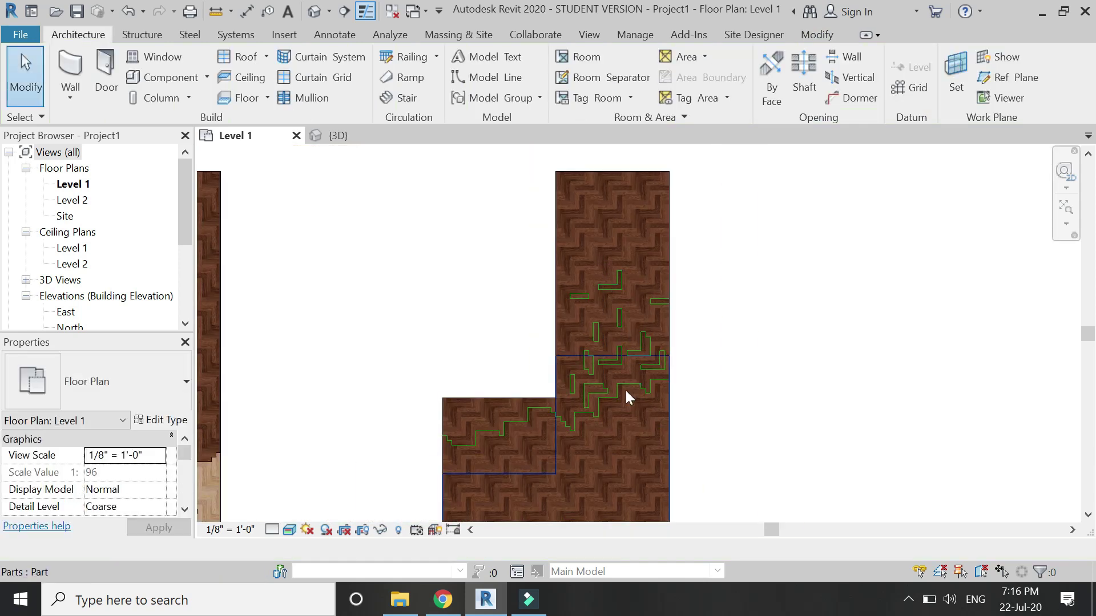
# Reopen the division sketch of the second floor's lower part and delete all its existing sketch lines
pyautogui.click(625, 444)
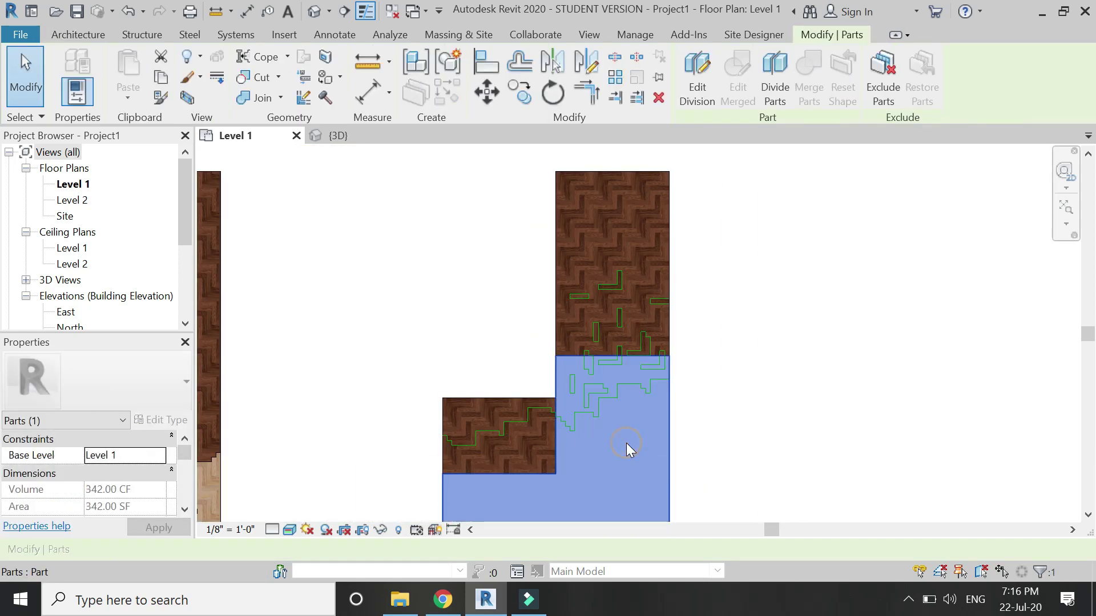
pyautogui.click(768, 88)
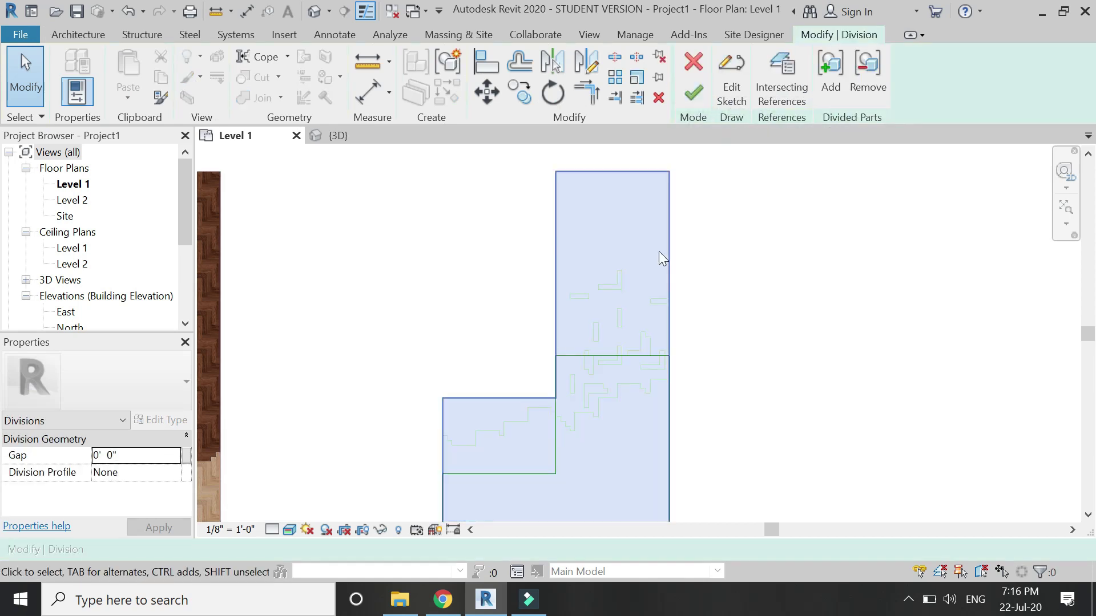
pyautogui.click(722, 99)
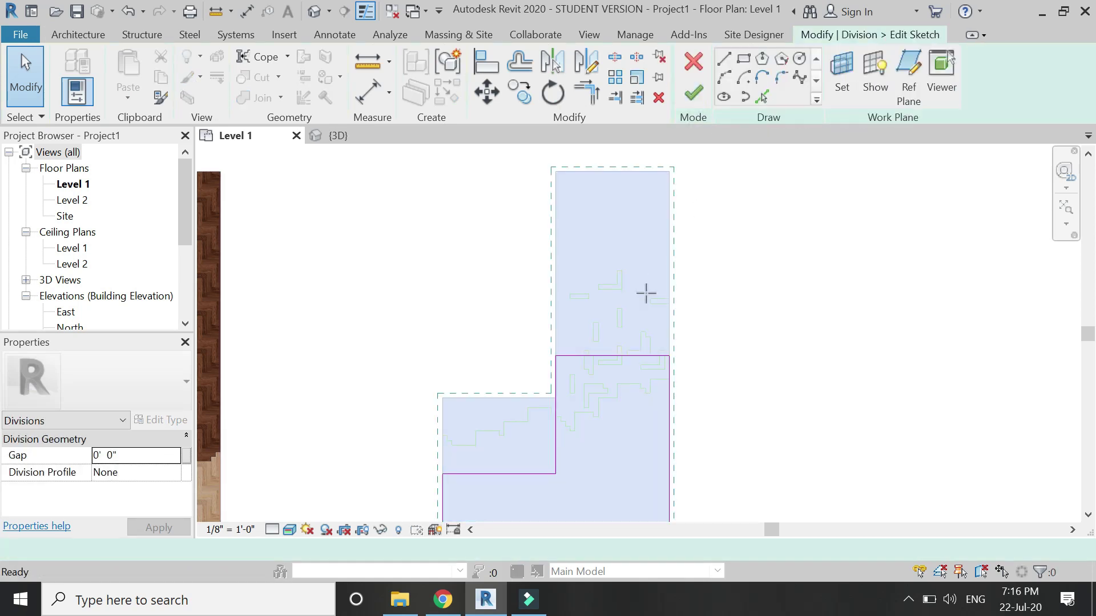
pyautogui.scroll(-2, 730, 252)
pyautogui.moveTo(766, 233)
pyautogui.mouseDown()
pyautogui.moveTo(615, 401)
pyautogui.moveTo(454, 488)
pyautogui.mouseUp()
pyautogui.press('Delete')
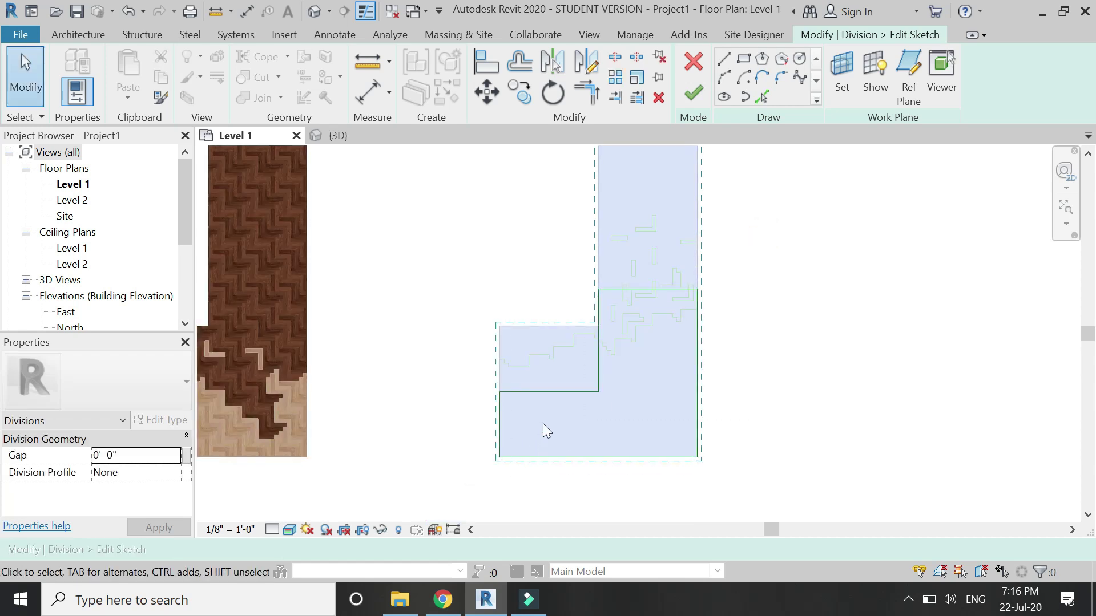
# Pick the stepped model lines and plank outlines as division sketch lines, starting from the lower wing's left edge
pyautogui.click(763, 96)
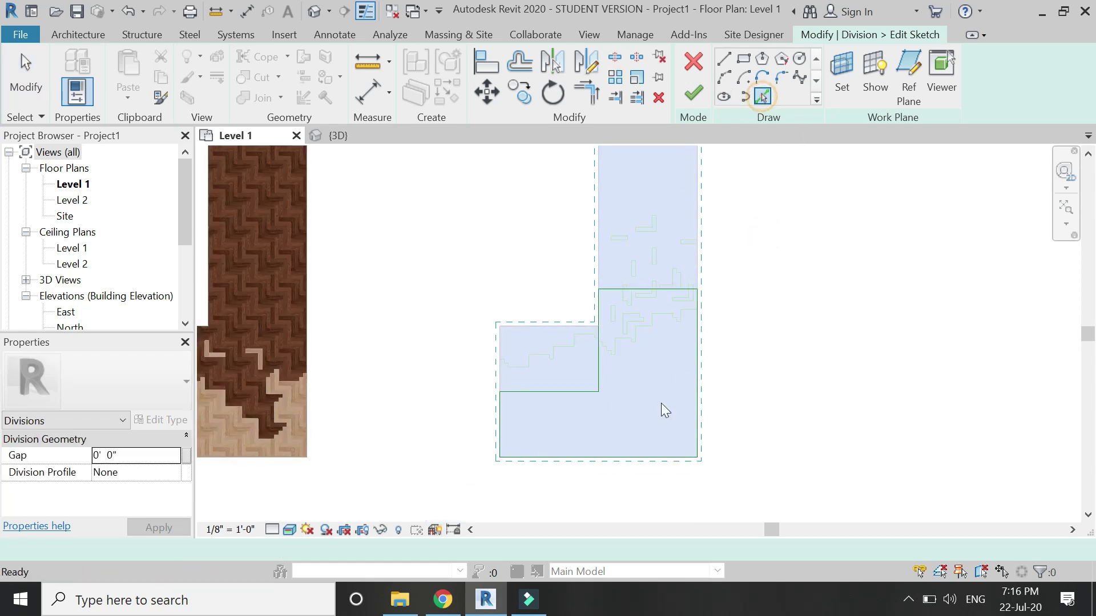
pyautogui.scroll(4, 570, 365)
pyautogui.scroll(2, 425, 372)
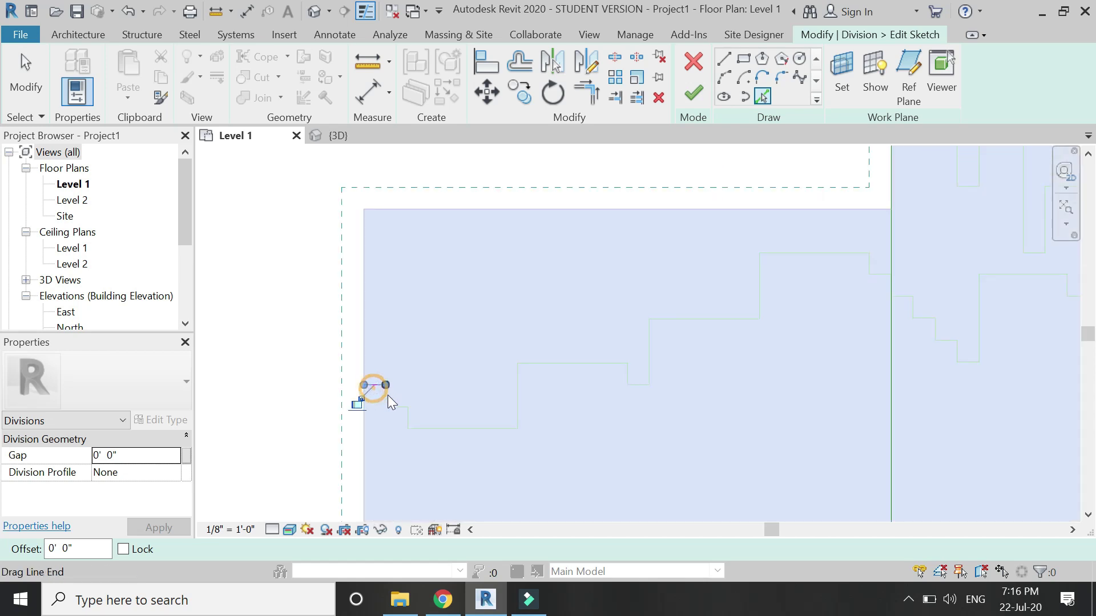
pyautogui.click(398, 409)
pyautogui.scroll(2, 398, 411)
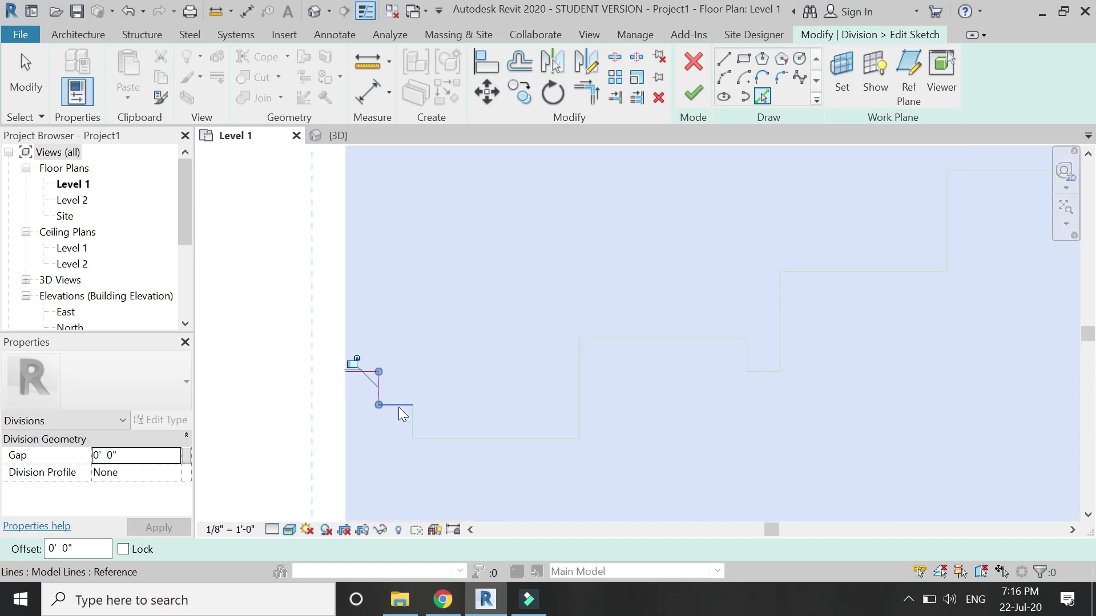
pyautogui.click(511, 439)
pyautogui.click(579, 393)
pyautogui.click(637, 339)
pyautogui.scroll(1, 776, 346)
pyautogui.scroll(1, 772, 339)
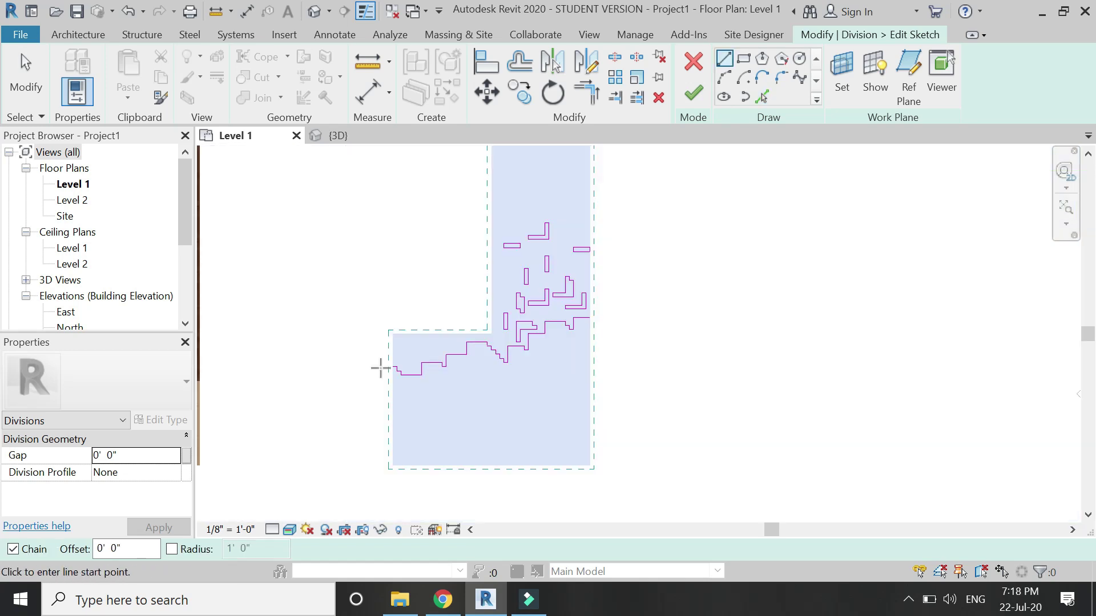
# Close the lower region of the division sketch with lines along the floor's left, bottom and right edges
pyautogui.scroll(2, 379, 367)
pyautogui.click(361, 348)
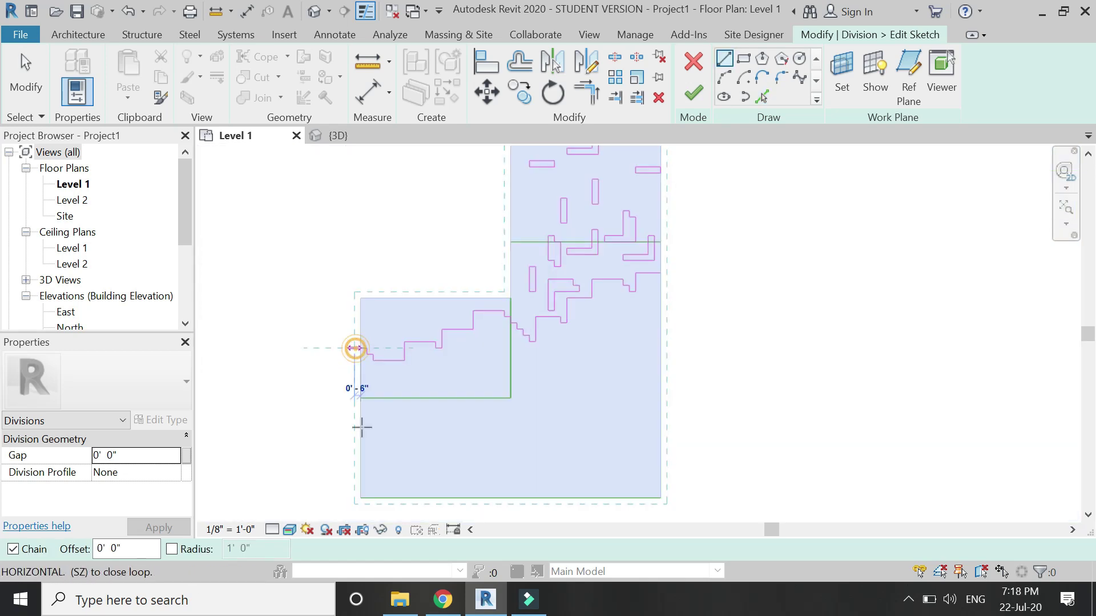
pyautogui.click(360, 498)
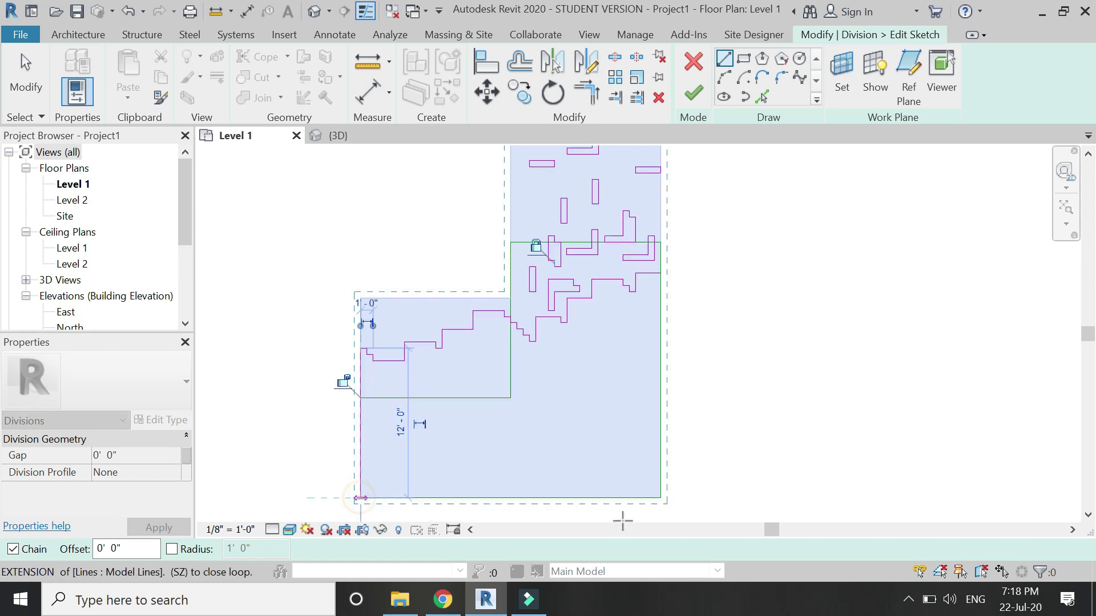
pyautogui.click(661, 498)
pyautogui.click(660, 273)
pyautogui.scroll(-2, 557, 456)
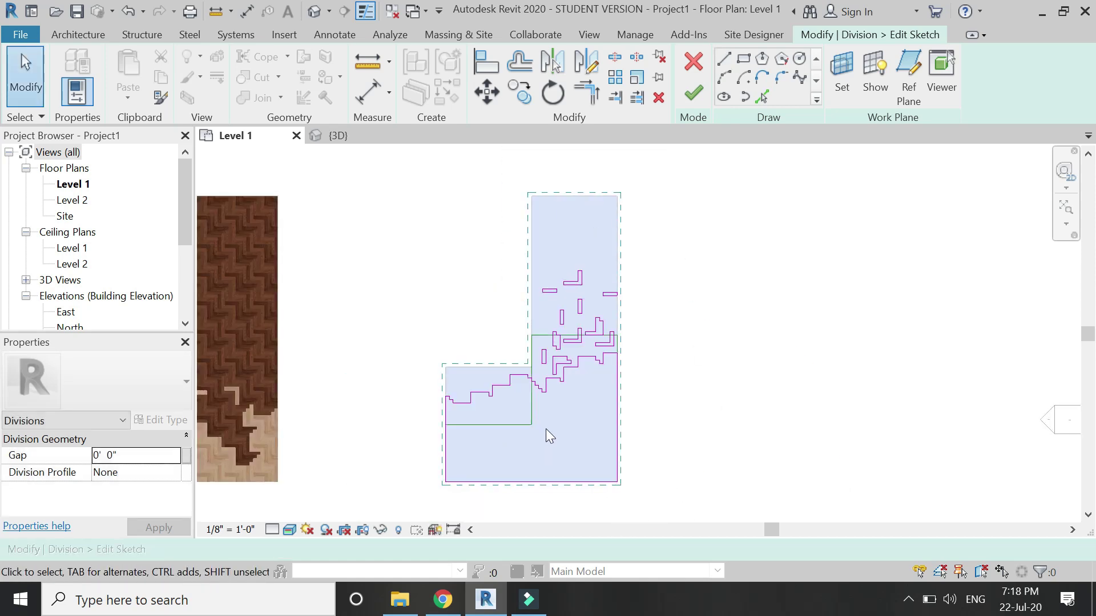
# Finish the sketch and the part division, and dismiss the save reminder without saving
pyautogui.click(695, 94)
pyautogui.click(695, 94)
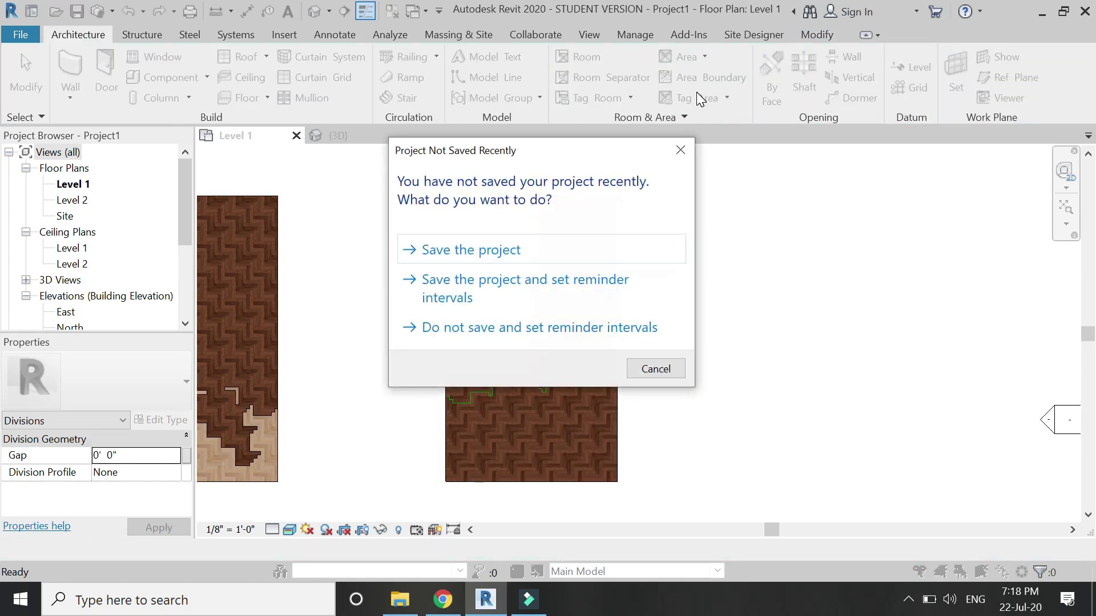
pyautogui.click(679, 152)
# Select the entire divided floor with its model lines, and remove the two large parts from the selection
pyautogui.scroll(-2, 608, 274)
pyautogui.moveTo(649, 234); pyautogui.dragTo(463, 367)
pyautogui.scroll(1, 563, 274)
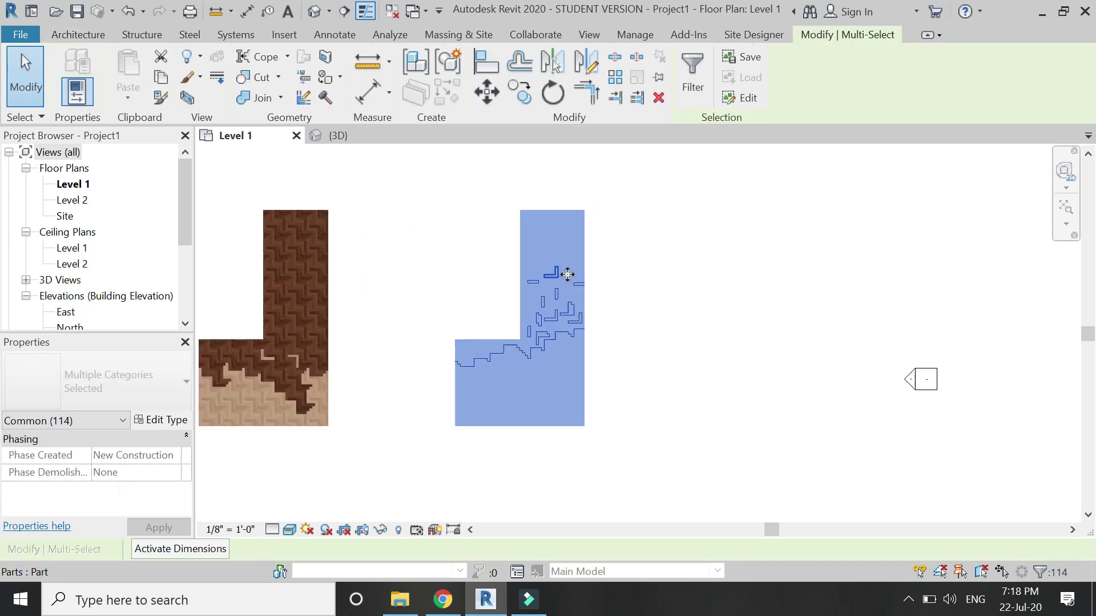
pyautogui.keyDown('shift'); pyautogui.moveTo(517, 218); pyautogui.dragTo(517, 220); pyautogui.keyUp('shift')
pyautogui.keyDown('shift'); pyautogui.moveTo(598, 461); pyautogui.dragTo(516, 400); pyautogui.keyUp('shift')
# Remove the topmost L-shaped part and the single-plank parts in the upper transition area from the selection
pyautogui.scroll(5, 567, 325)
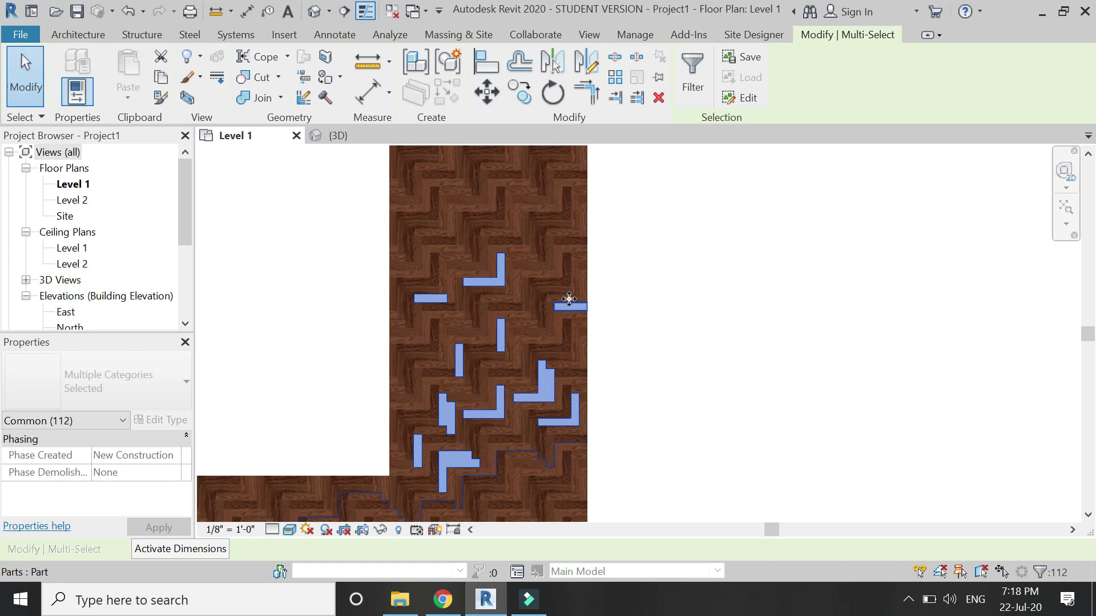
pyautogui.keyDown('shift'); pyautogui.click(567, 328); pyautogui.keyUp('shift')
pyautogui.keyDown('shift'); pyautogui.click(333, 233); pyautogui.keyUp('shift')
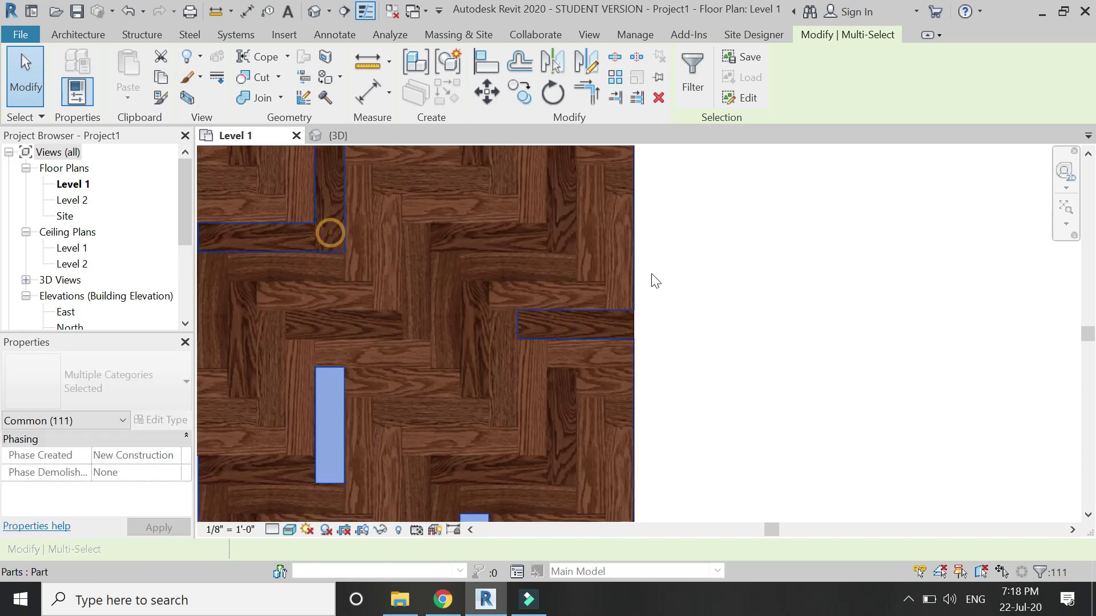
pyautogui.scroll(-3, 650, 279)
pyautogui.scroll(3, 381, 283)
pyautogui.keyDown('shift'); pyautogui.click(423, 284); pyautogui.keyUp('shift')
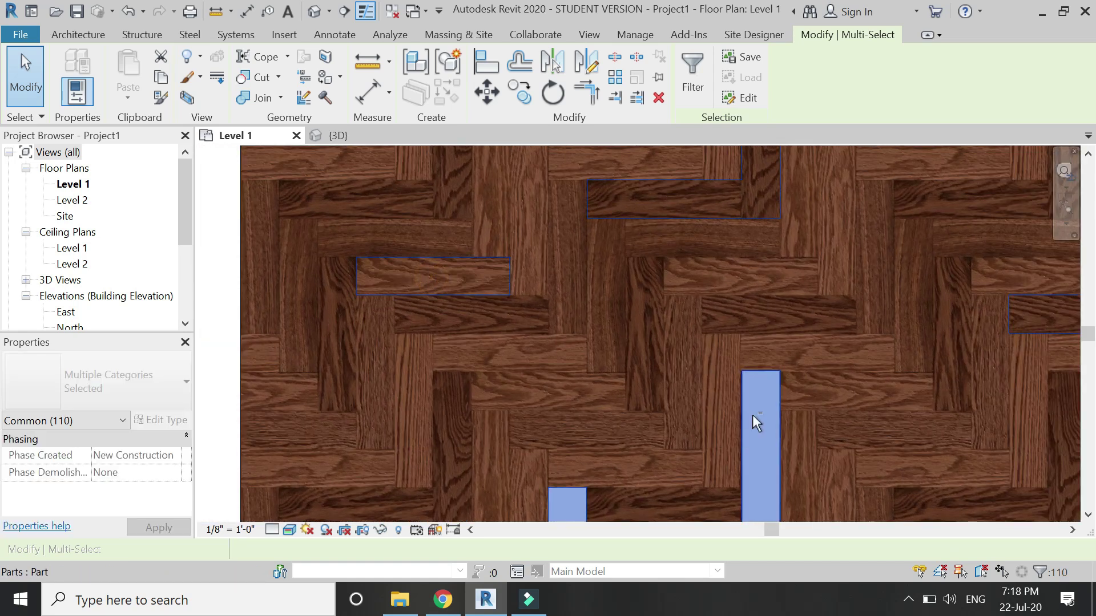
pyautogui.scroll(-3, 520, 203)
pyautogui.scroll(3, 553, 390)
pyautogui.keyDown('shift'); pyautogui.click(516, 262); pyautogui.keyUp('shift')
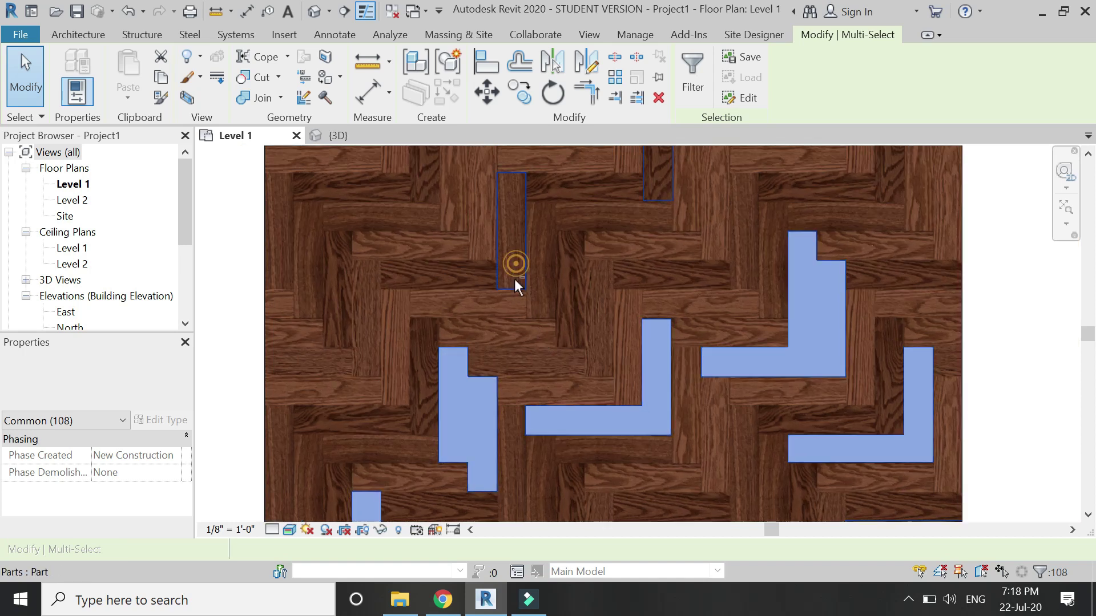
# Remove the row of stepped and L-shaped plank parts, across to the one near the right edge, from the selection
pyautogui.keyDown('shift'); pyautogui.click(467, 413); pyautogui.keyUp('shift')
pyautogui.keyDown('shift'); pyautogui.click(571, 416); pyautogui.keyUp('shift')
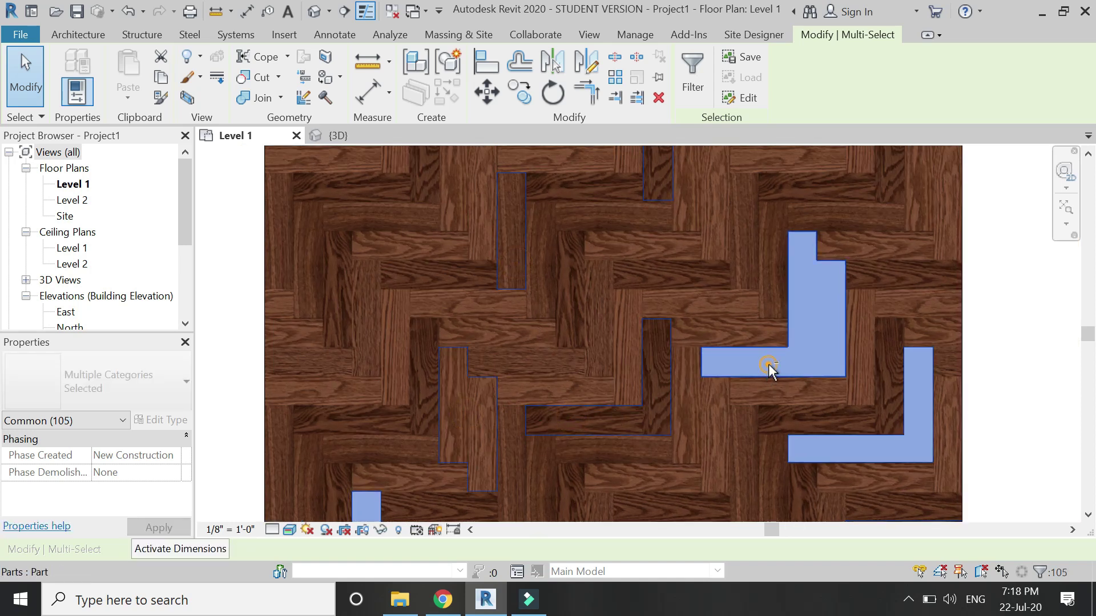
pyautogui.keyDown('shift'); pyautogui.click(762, 364); pyautogui.keyUp('shift')
pyautogui.scroll(-3, 624, 262)
pyautogui.scroll(4, 693, 306)
pyautogui.keyDown('shift'); pyautogui.click(695, 318); pyautogui.keyUp('shift')
pyautogui.keyDown('ctrl'); pyautogui.click(713, 297); pyautogui.keyUp('ctrl')
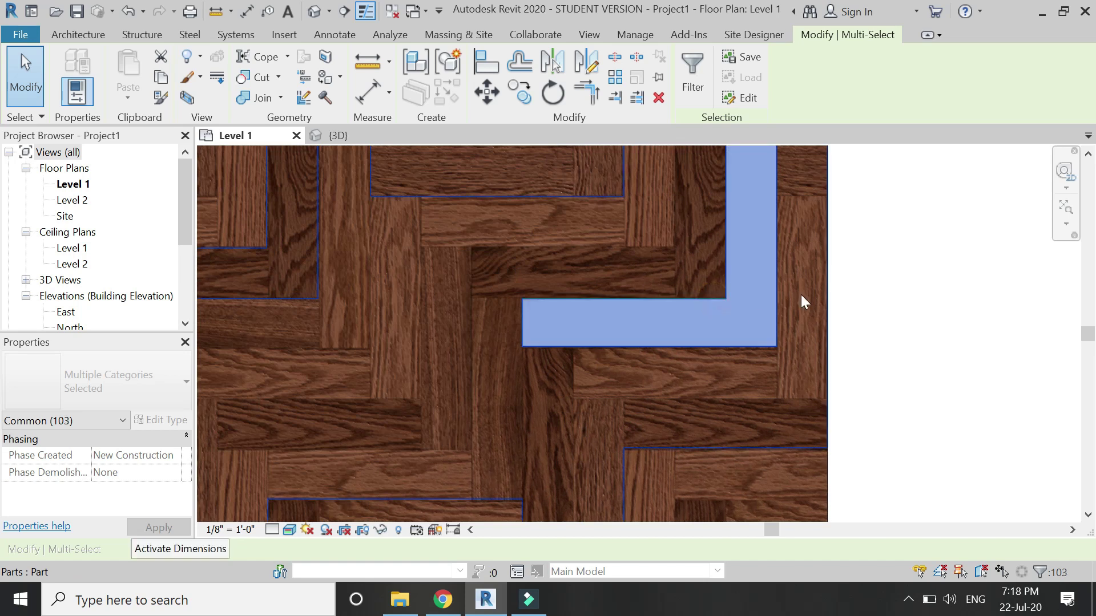
pyautogui.scroll(-2, 800, 294)
pyautogui.keyDown('shift'); pyautogui.click(766, 308); pyautogui.keyUp('shift')
# Remove the two lowest plank parts from the selection and delete the model lines that are still selected
pyautogui.scroll(-3, 785, 303)
pyautogui.scroll(3, 558, 363)
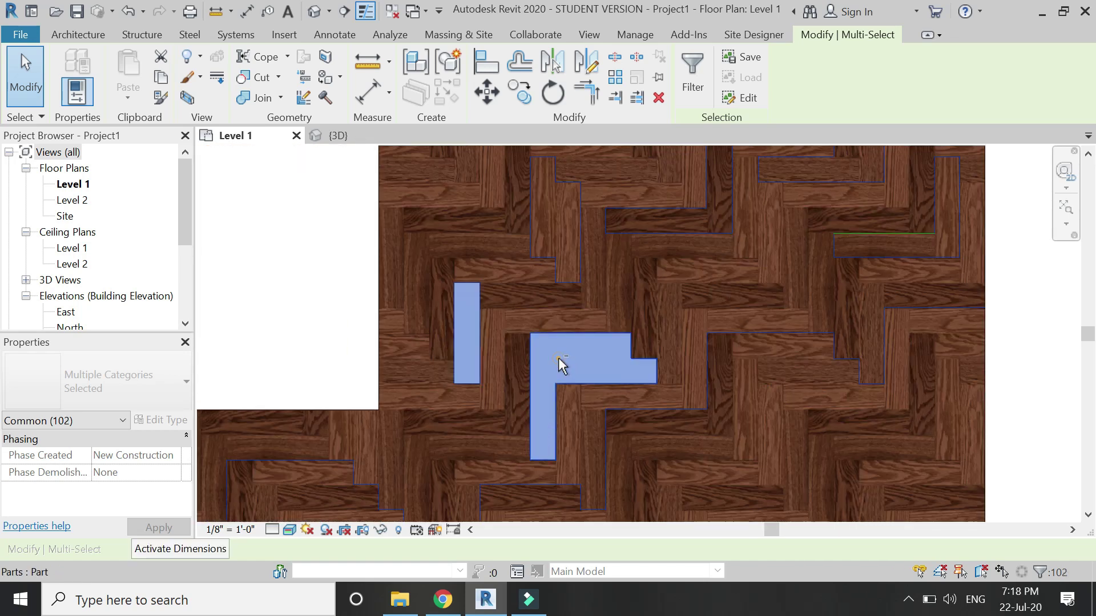
pyautogui.keyDown('shift'); pyautogui.click(559, 361); pyautogui.keyUp('shift')
pyautogui.keyDown('shift'); pyautogui.click(484, 354); pyautogui.keyUp('shift')
pyautogui.scroll(-5, 477, 349)
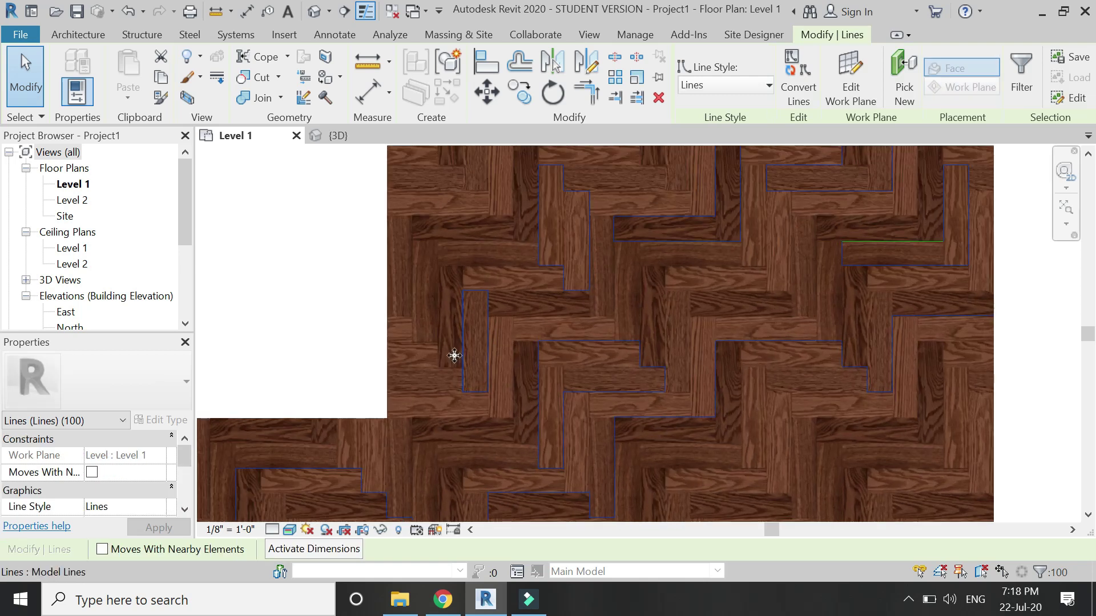
pyautogui.press('Escape')
# Delete the leftover model line along the upper edge of the L-shaped plank part near the floor's right edge
pyautogui.scroll(5, 610, 319)
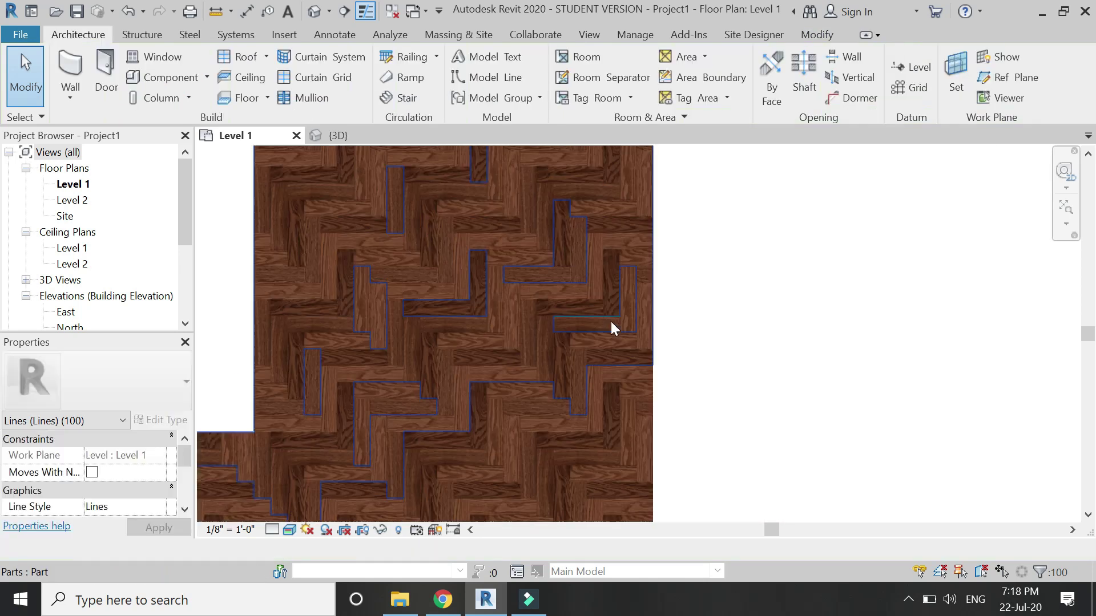
pyautogui.click(610, 315)
pyautogui.scroll(5, 609, 315)
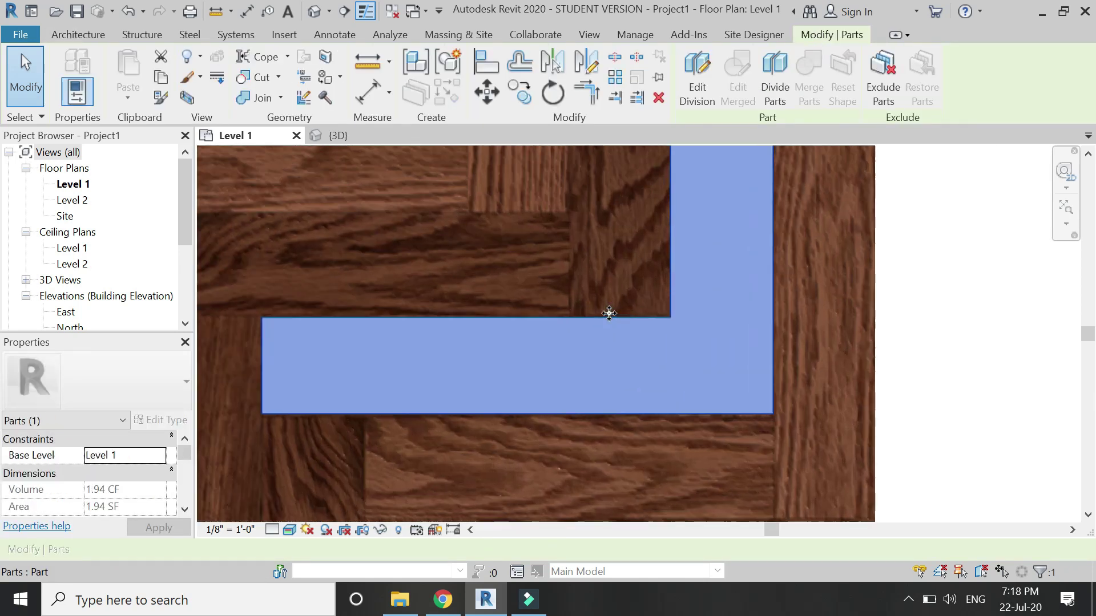
pyautogui.press('Escape')
pyautogui.scroll(-2, 615, 320)
pyautogui.click(616, 319)
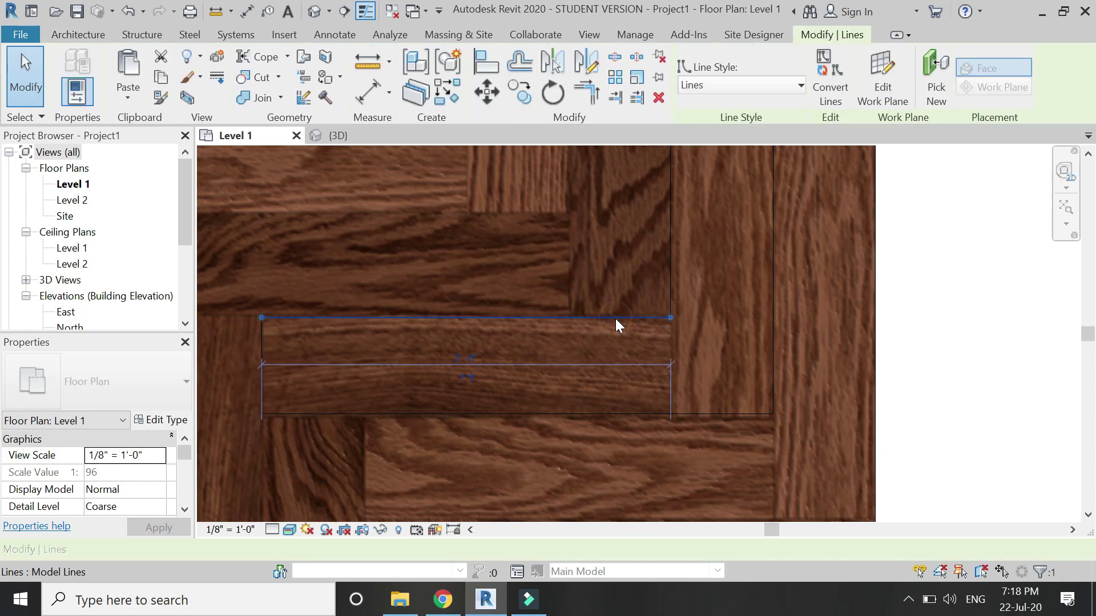
pyautogui.press('Escape')
pyautogui.scroll(-4, 615, 319)
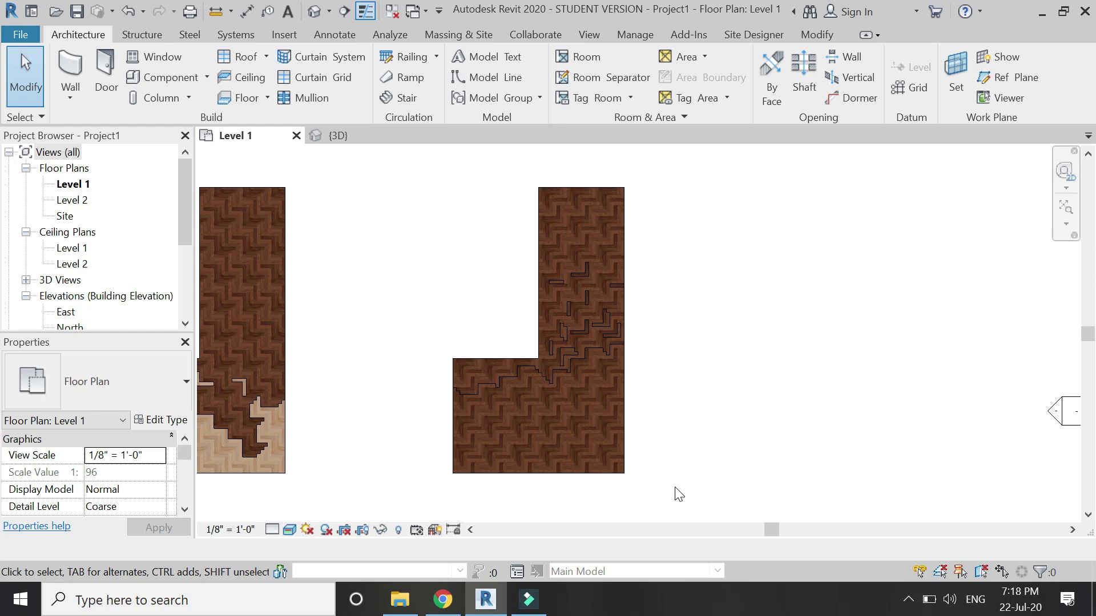
# Select all parts of the second L-shaped floor except the large upper part that stays dark
pyautogui.click(583, 434)
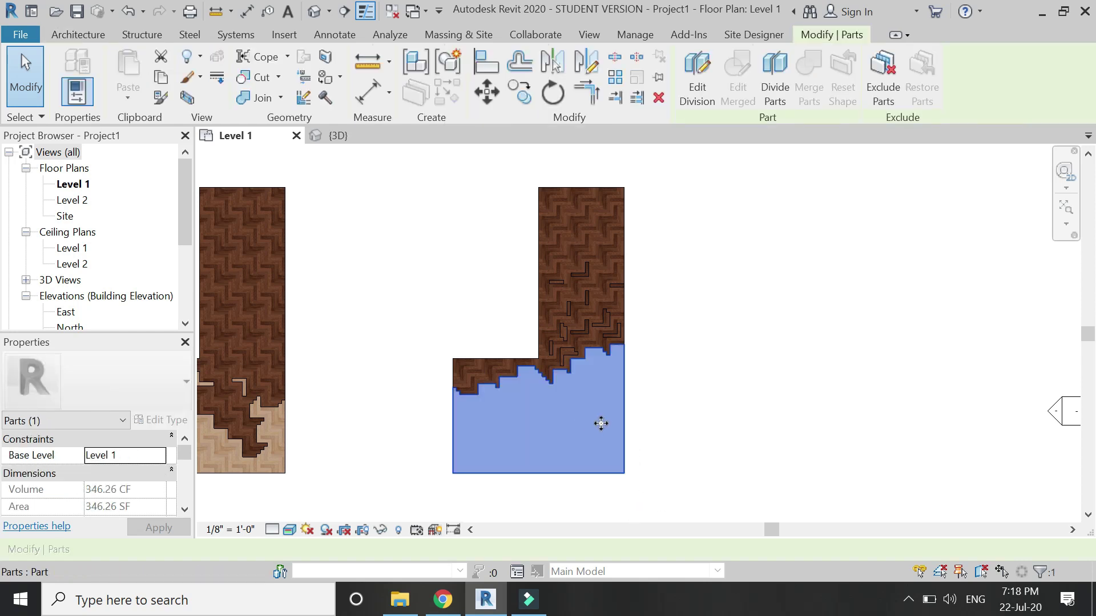
pyautogui.moveTo(680, 168); pyautogui.dragTo(395, 492)
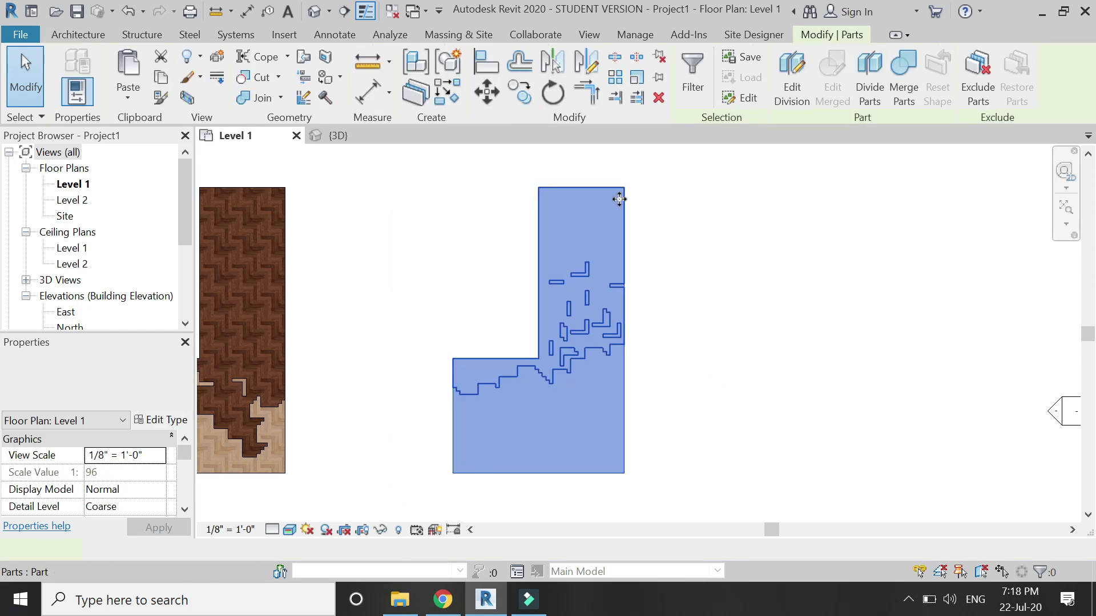
pyautogui.keyDown('shift'); pyautogui.moveTo(691, 170); pyautogui.dragTo(492, 239); pyautogui.keyUp('shift')
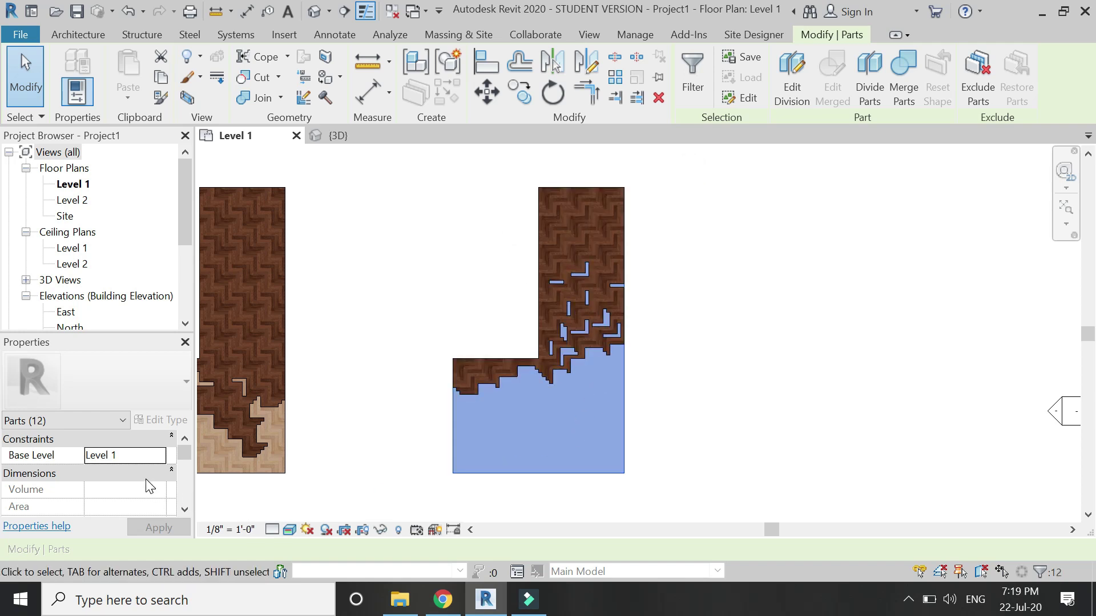
# Turn off Material By Original for the selected parts, assign them the Herringbone (Light) material, and clear the selection
pyautogui.scroll(-5, 150, 486)
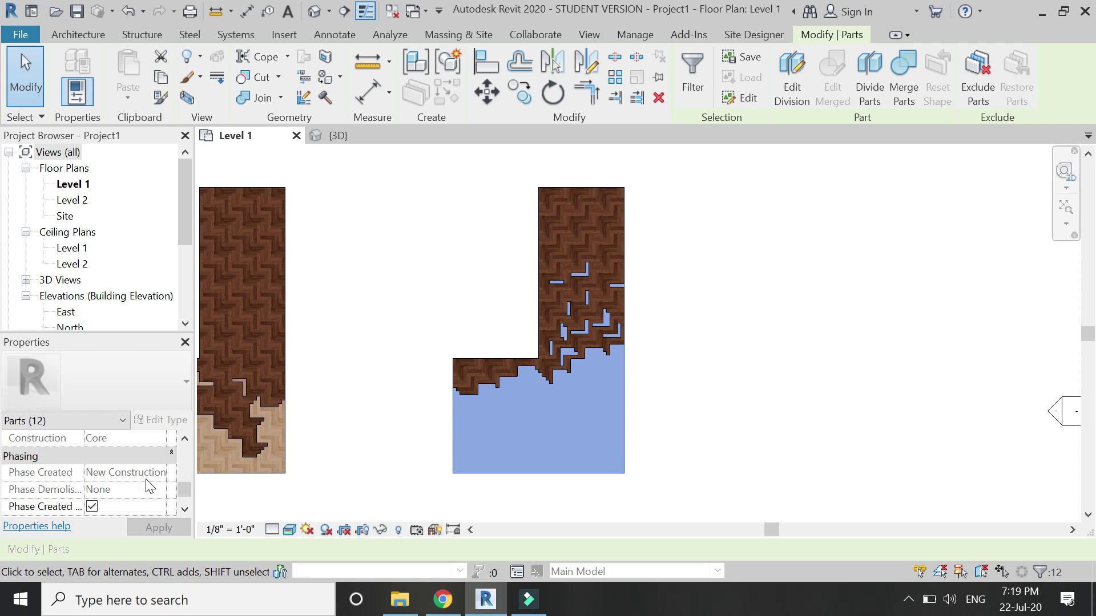
pyautogui.scroll(3, 149, 486)
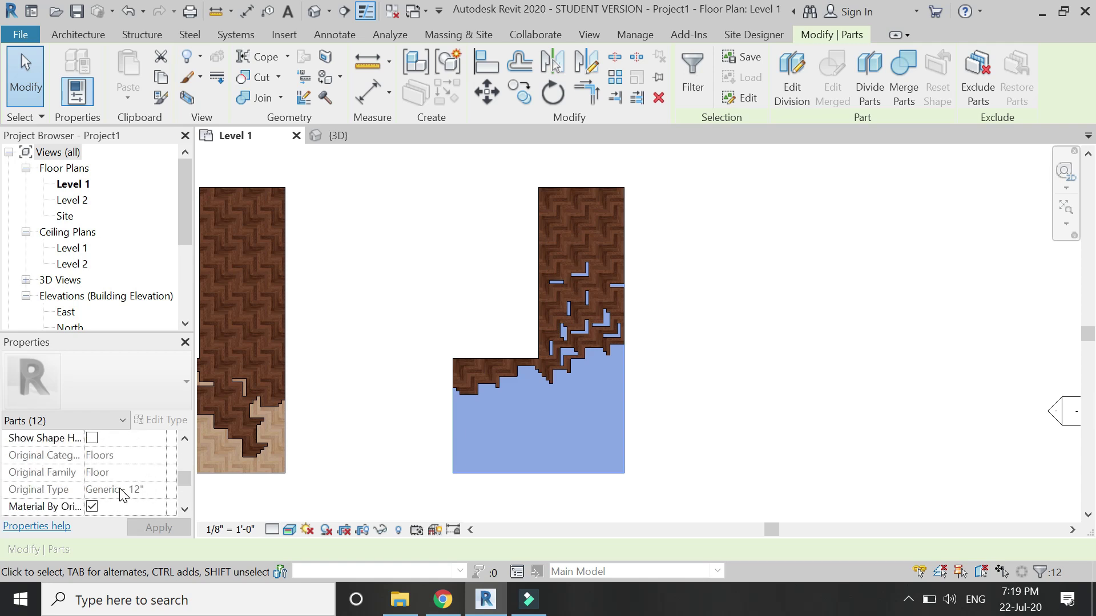
pyautogui.scroll(-1, 121, 495)
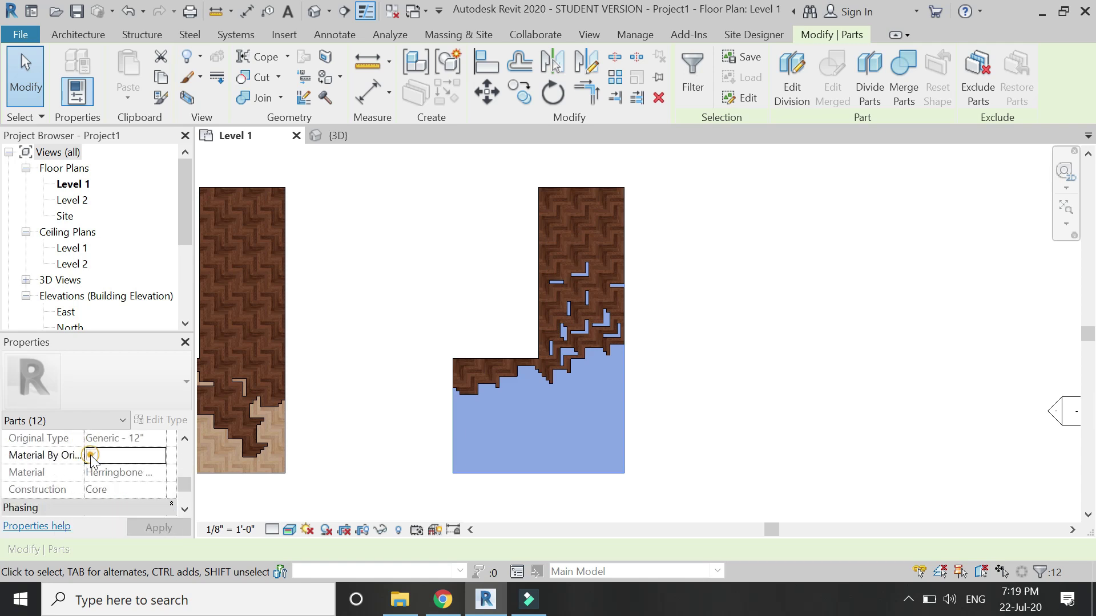
pyautogui.click(159, 474)
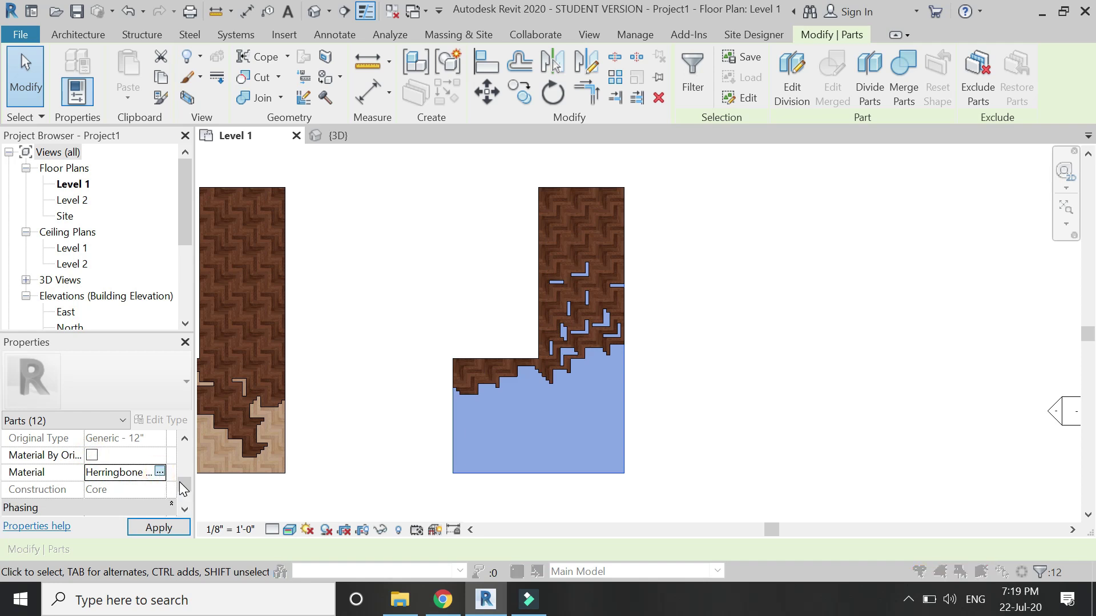
pyautogui.scroll(-1, 166, 228)
pyautogui.click(166, 215)
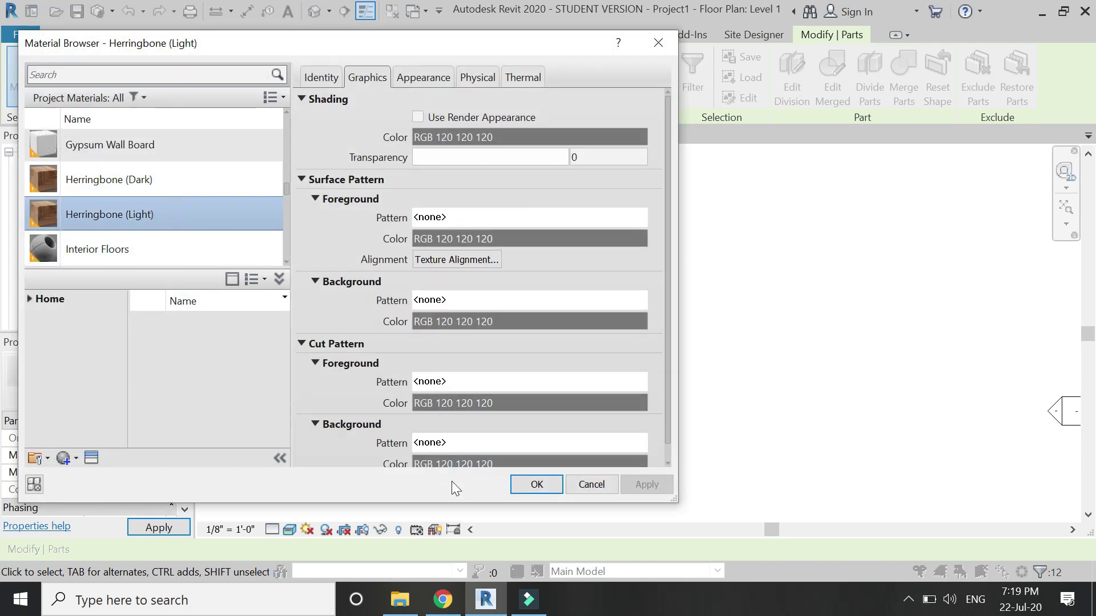
pyautogui.click(529, 485)
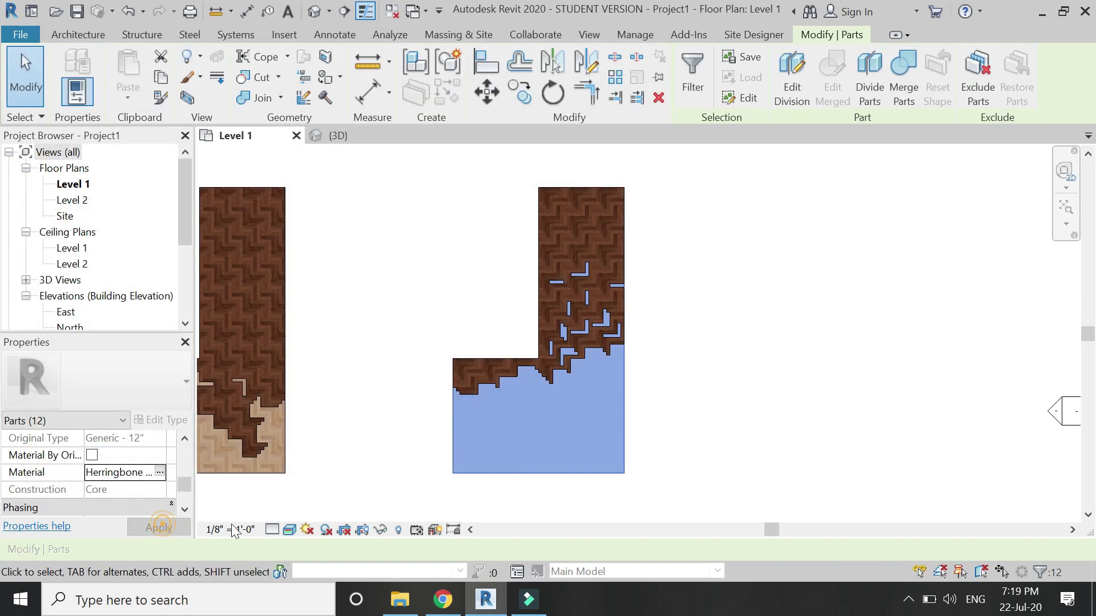
pyautogui.click(369, 478)
# Examine the light plank parts up close in plan and in the 3D view, including the plank at the floor's outer edge
pyautogui.scroll(5, 584, 310)
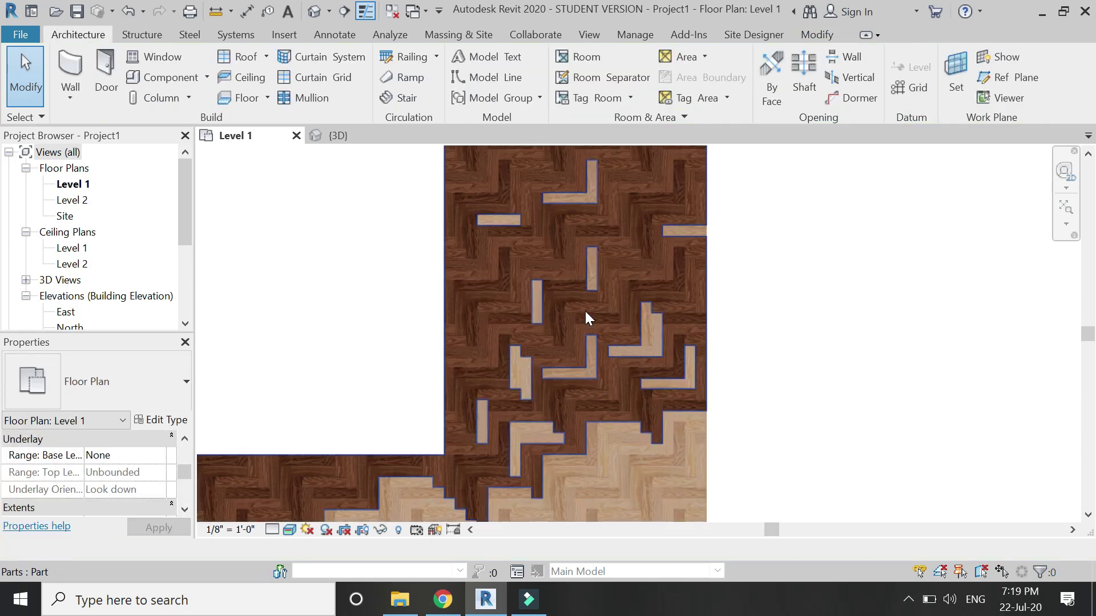
pyautogui.scroll(4, 679, 402)
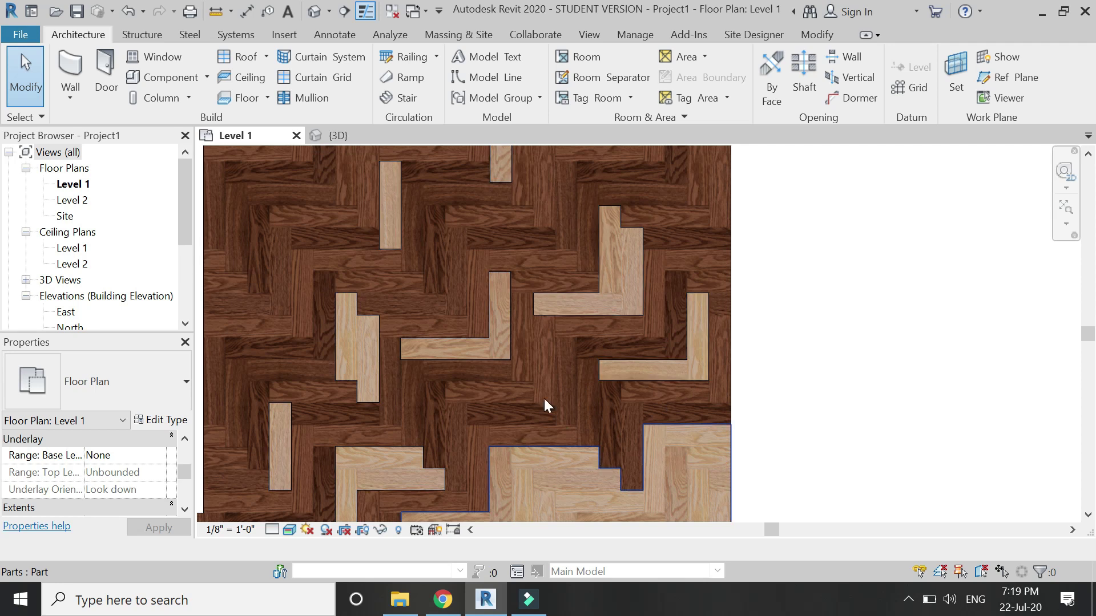
pyautogui.scroll(-5, 641, 316)
pyautogui.hotkey('ctrl', 'Tab')
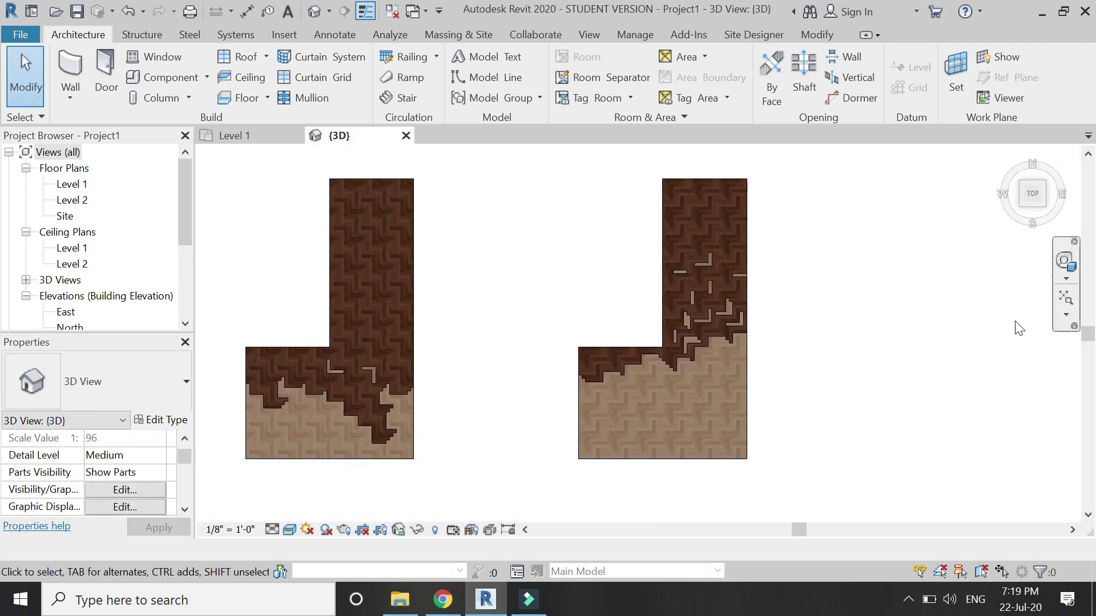
pyautogui.click(1073, 279)
pyautogui.moveTo(873, 248); pyautogui.dragTo(683, 349)
pyautogui.moveTo(699, 447); pyautogui.dragTo(568, 358)
pyautogui.scroll(10, 771, 323)
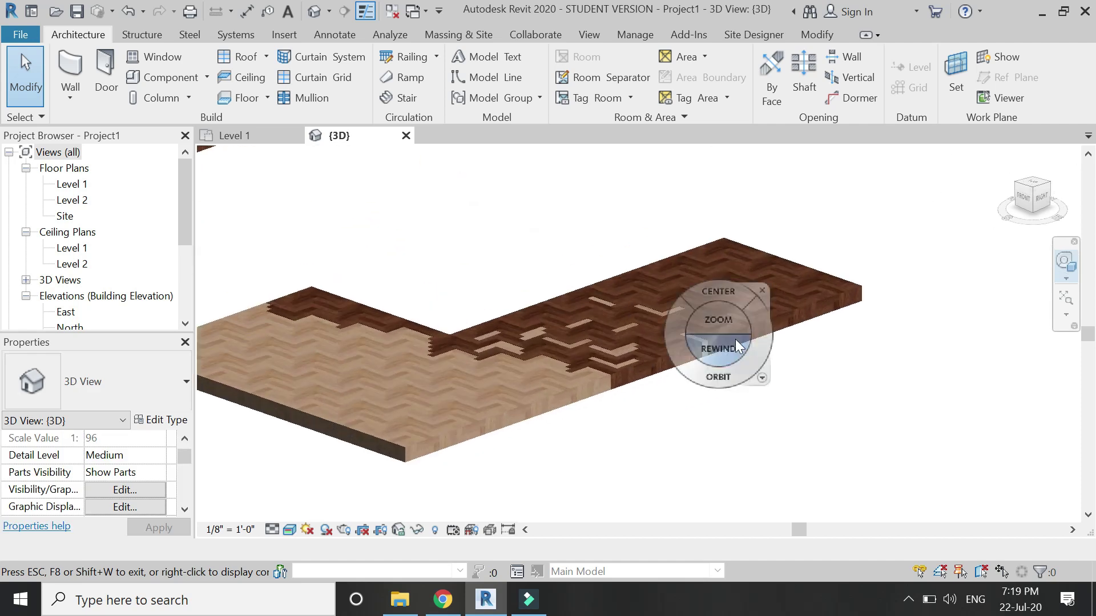
pyautogui.scroll(1, 718, 366)
pyautogui.press('Escape')
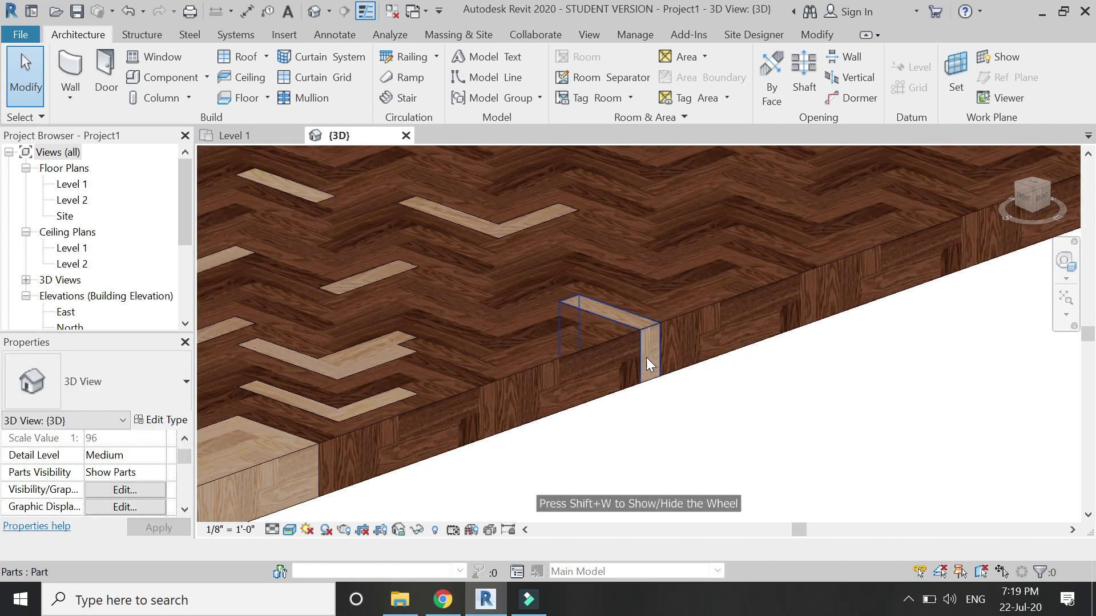
# Compare the painted floor with the floor divided into parts in 3D, selecting the large dark part and the painted floor in turn
pyautogui.scroll(-5, 854, 411)
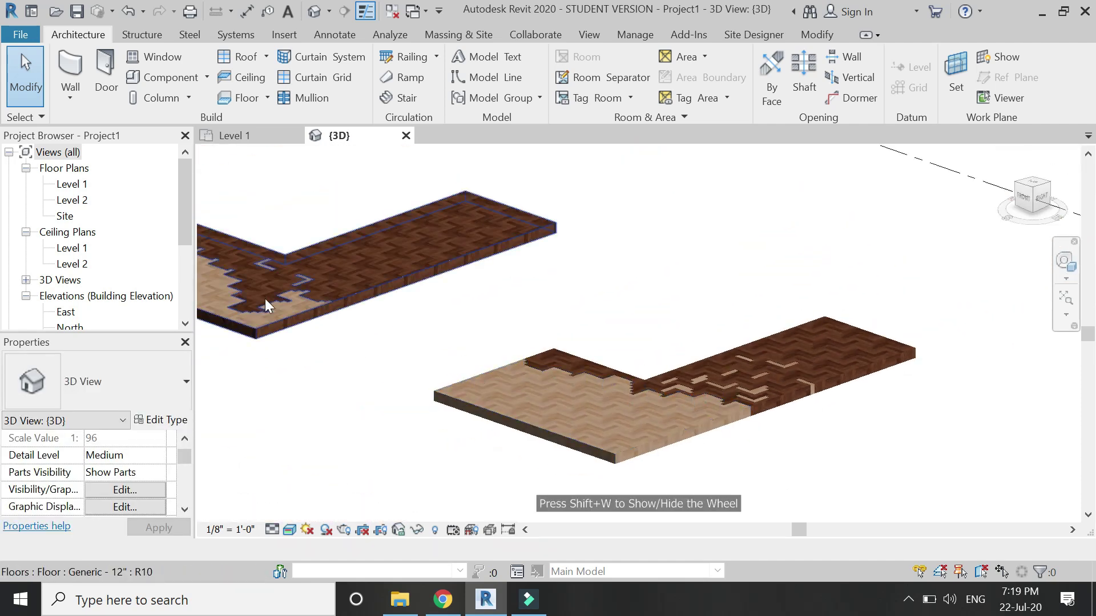
pyautogui.scroll(3, 302, 327)
pyautogui.scroll(5, 834, 365)
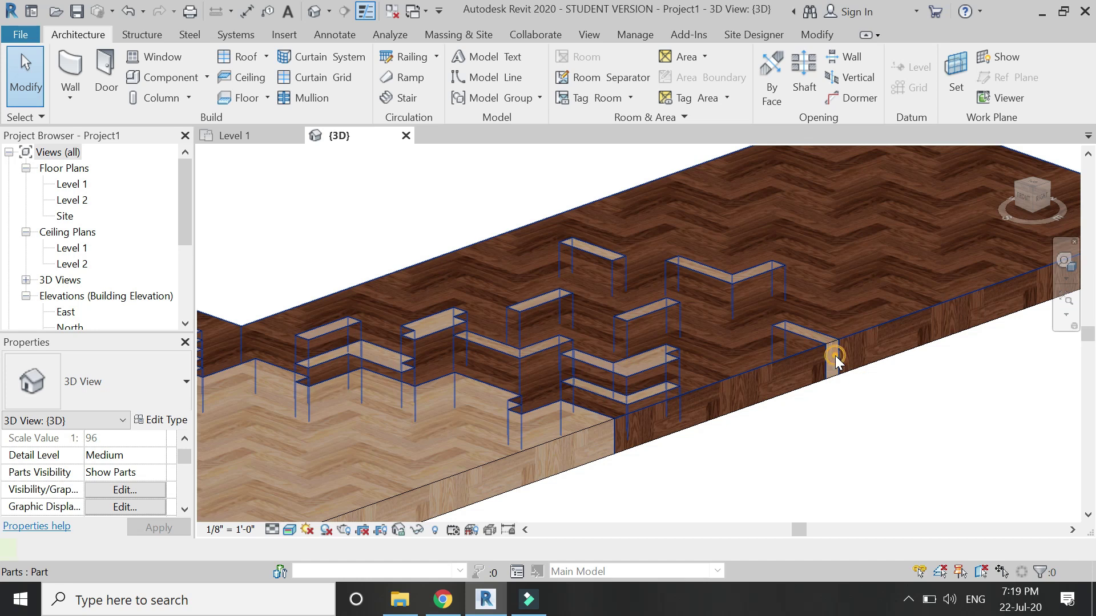
pyautogui.click(835, 361)
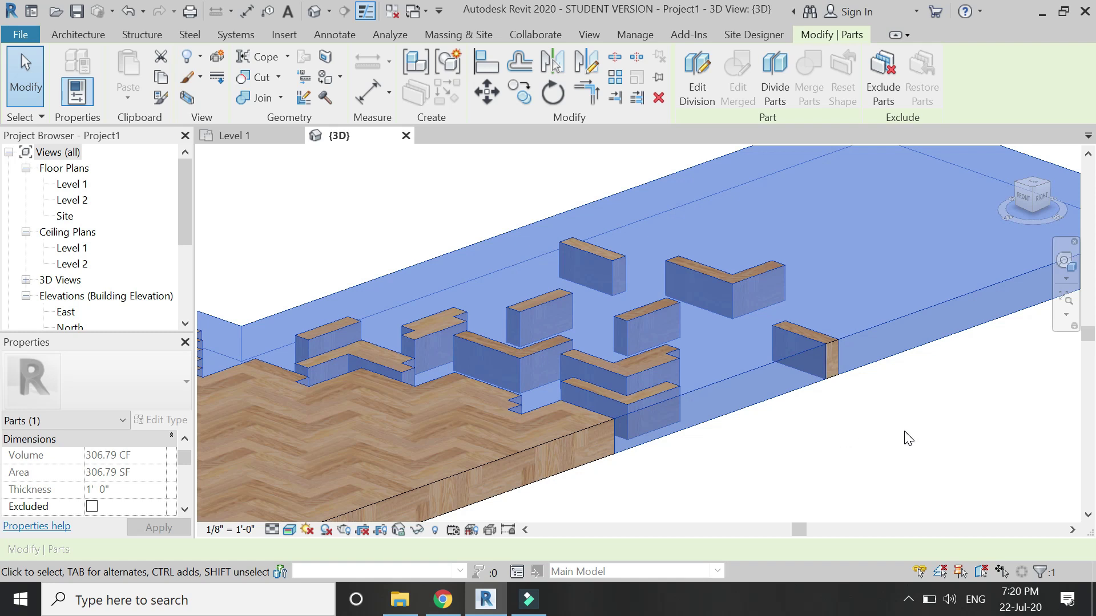
pyautogui.scroll(-4, 908, 438)
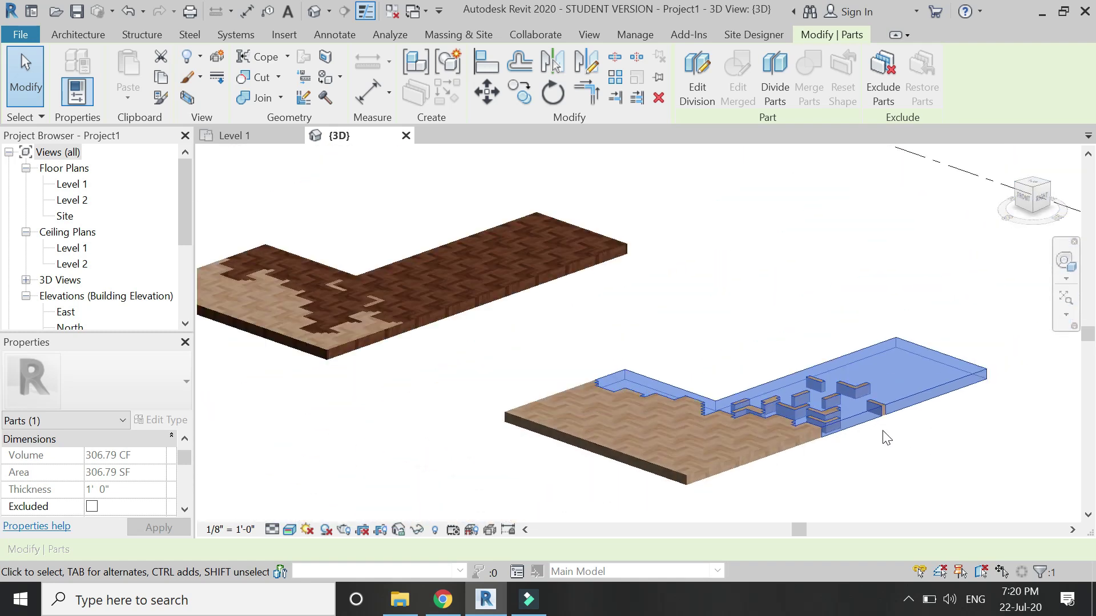
pyautogui.click(885, 438)
pyautogui.click(362, 327)
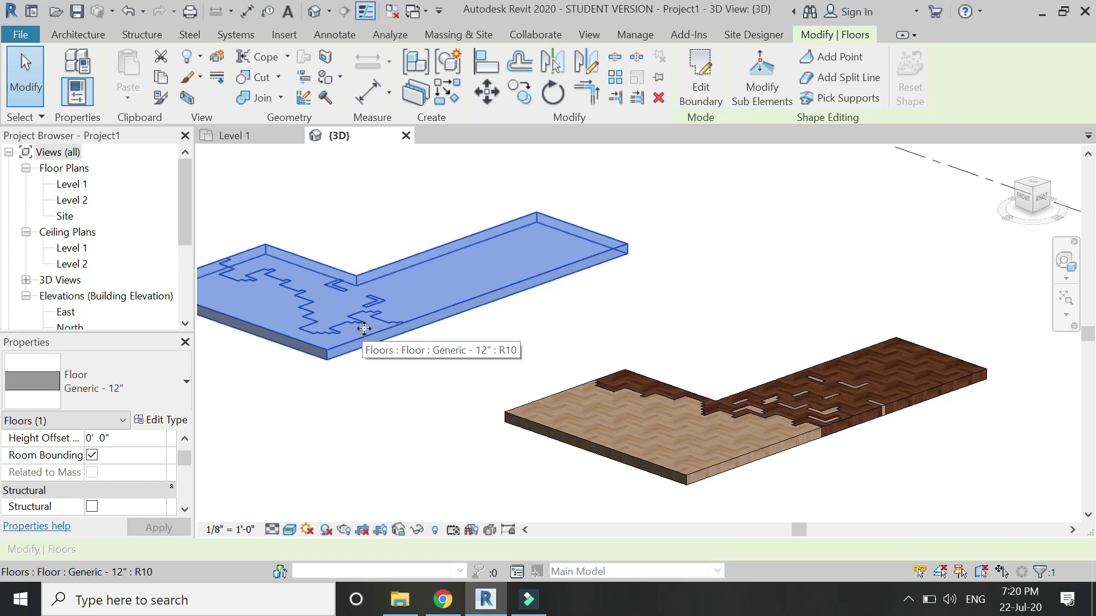
pyautogui.click(908, 389)
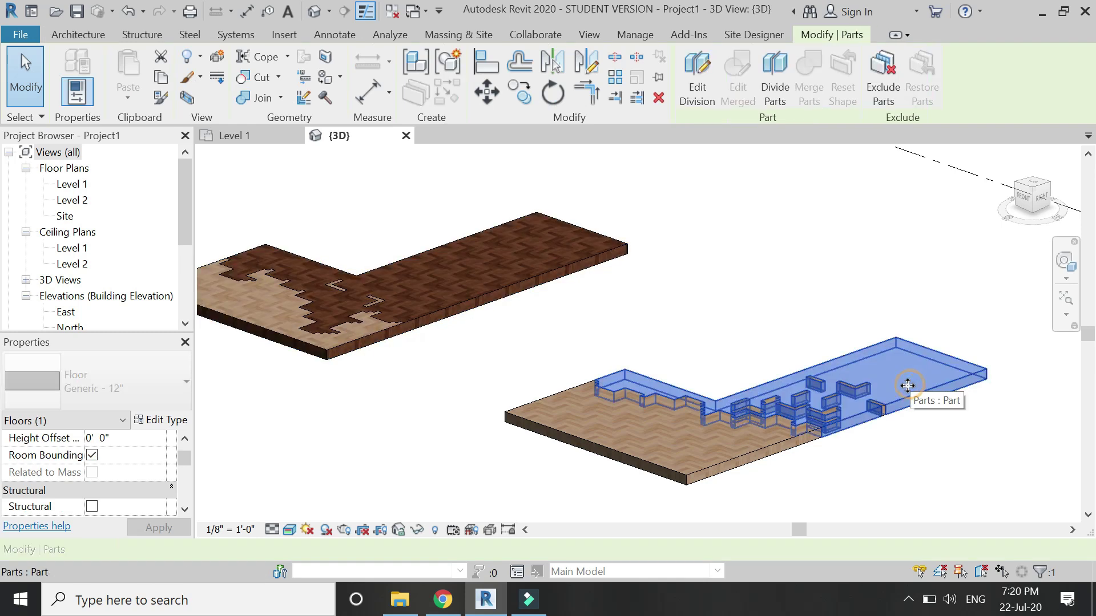
pyautogui.click(841, 449)
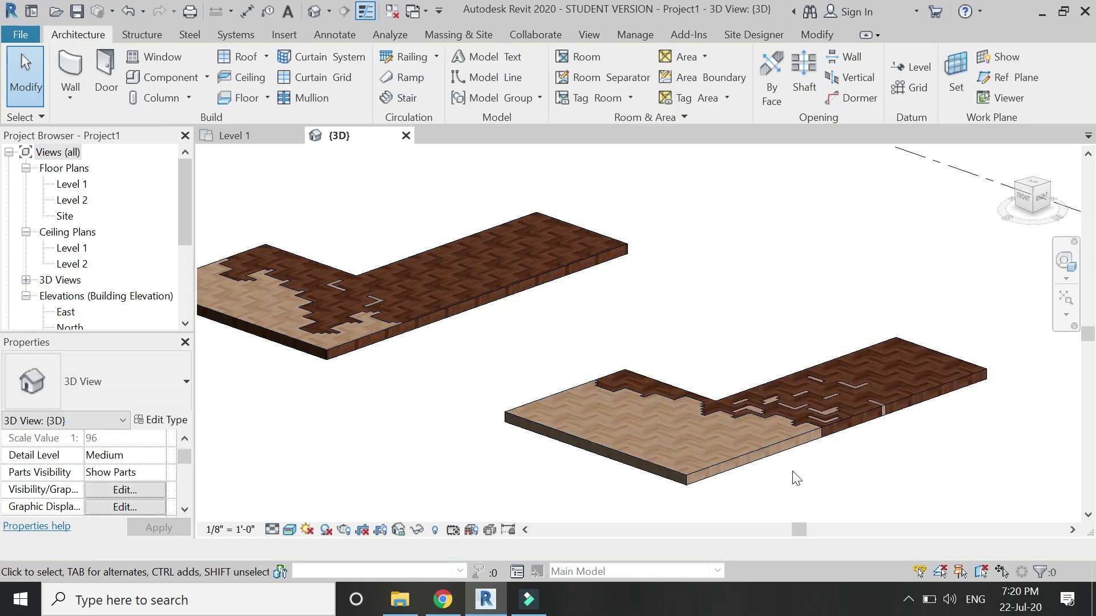
pyautogui.keyDown('shift'); pyautogui.moveTo(445, 345); pyautogui.dragTo(816, 392, button='middle'); pyautogui.keyUp('shift')
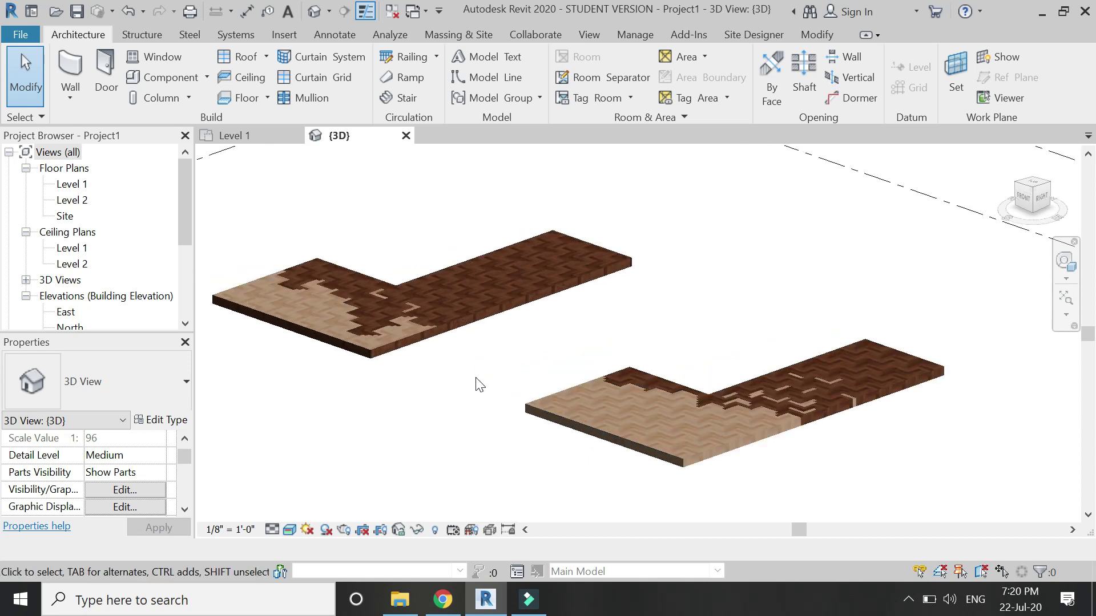